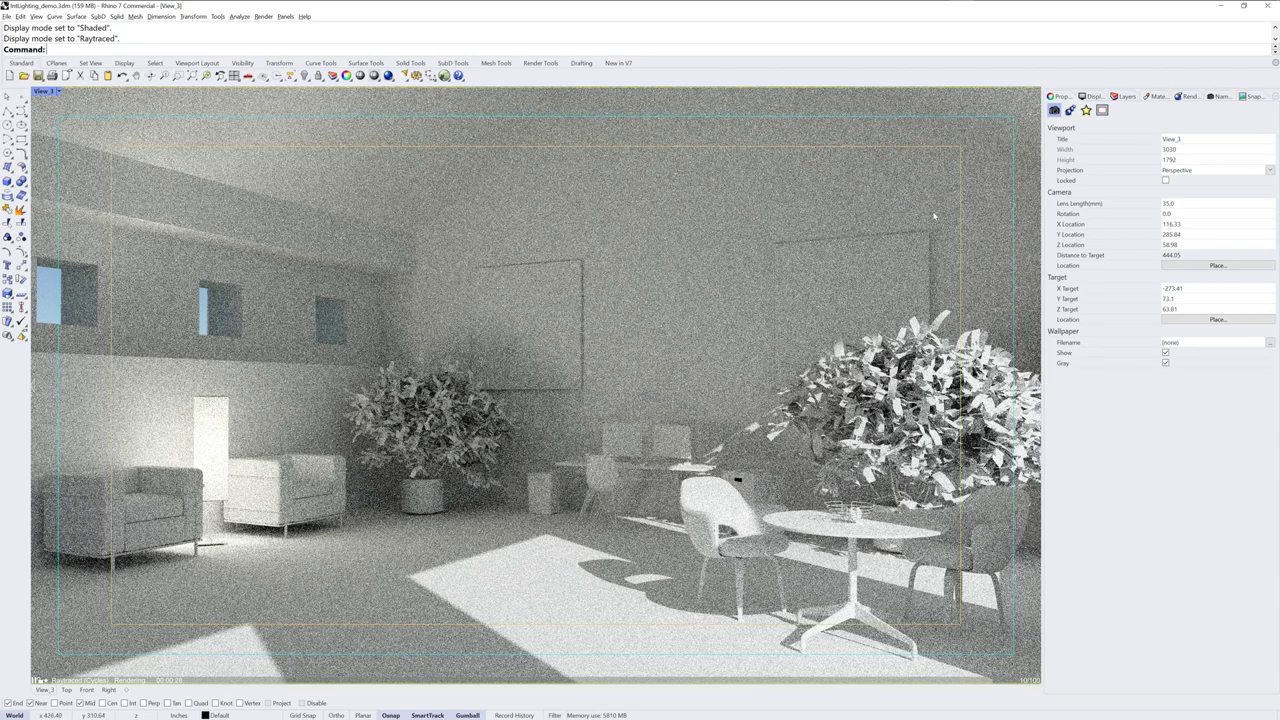
Glance at Post Effects, then open the Package Manager and search for 'deno' plugins.
left_click(1088, 112)
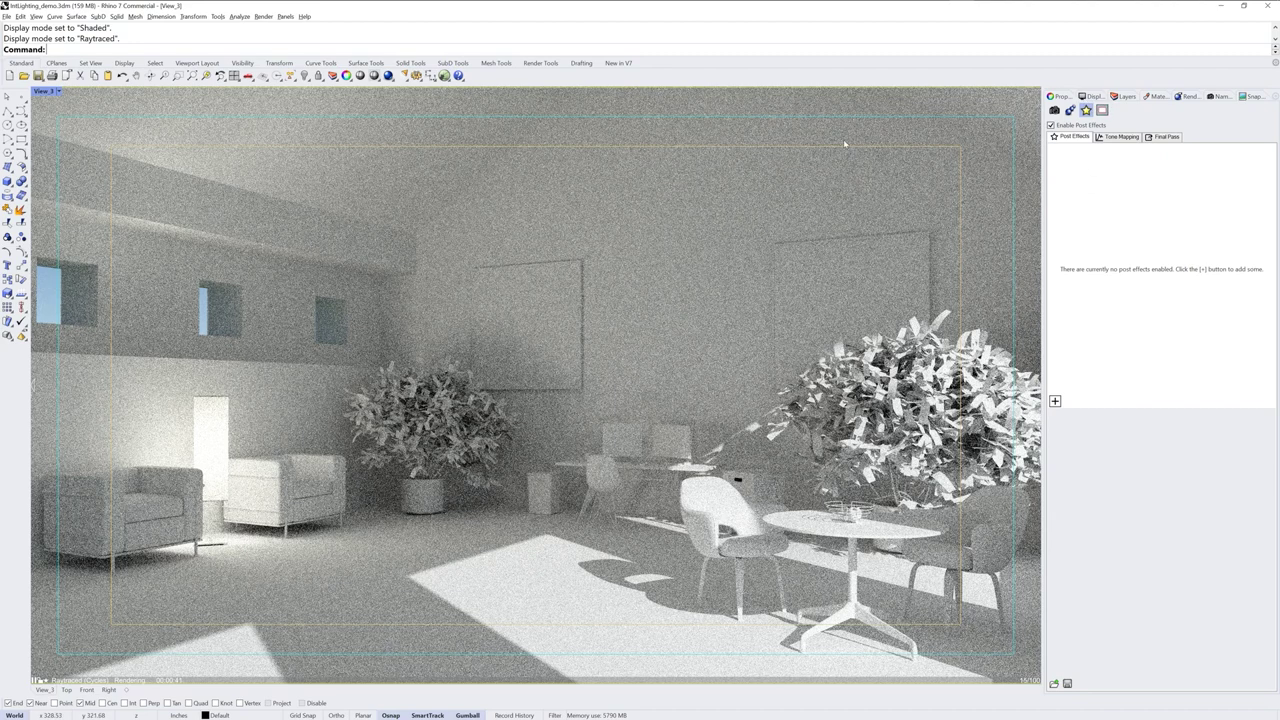
left_click(1054, 110)
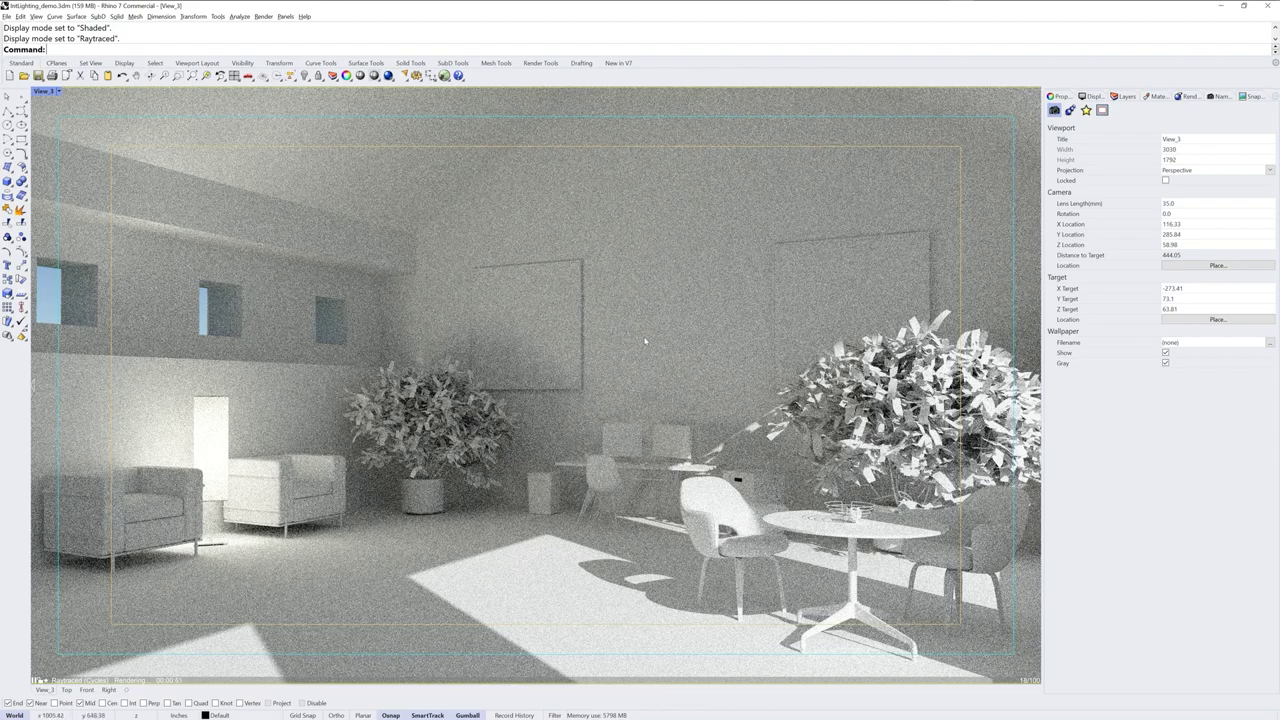
left_click(618, 63)
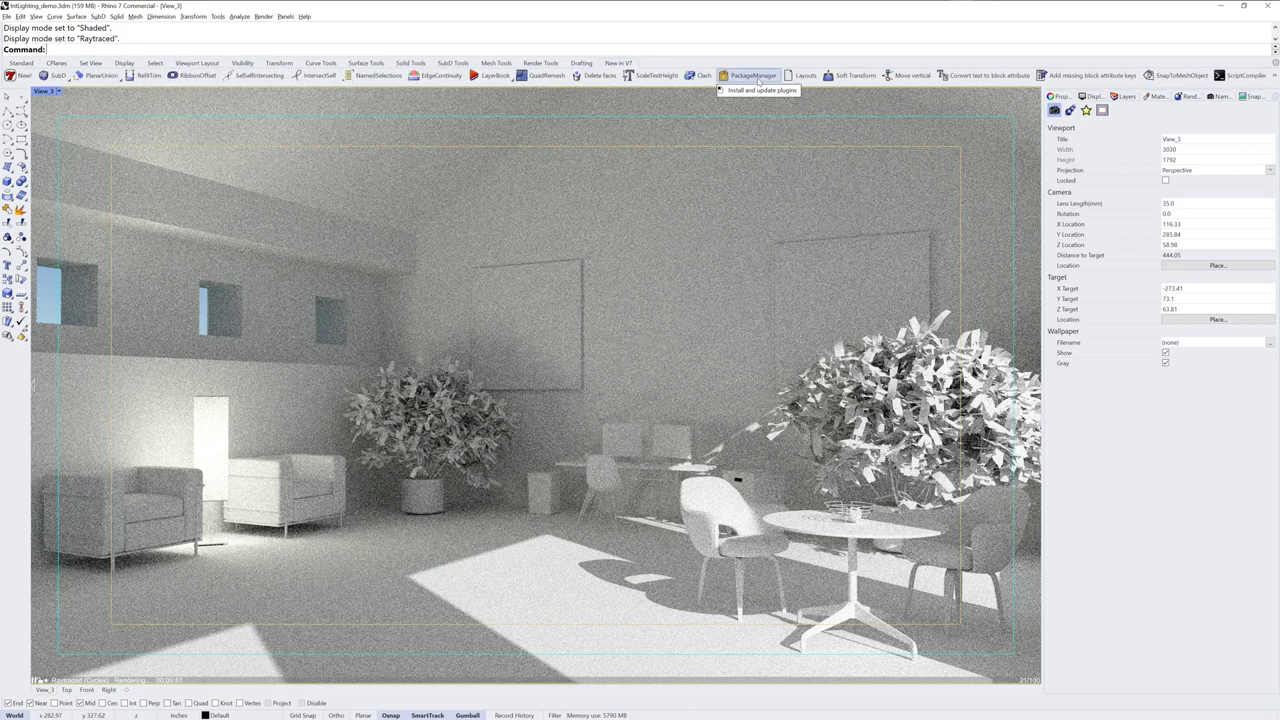
left_click(760, 82)
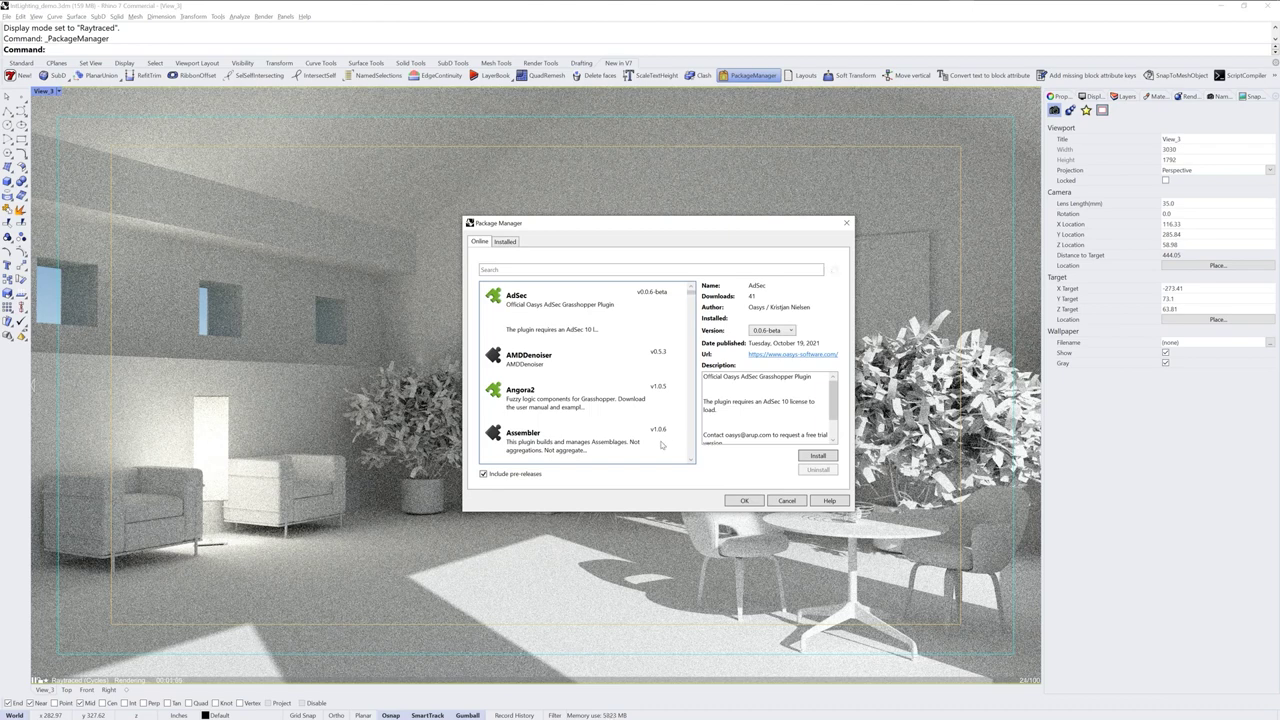
left_click(512, 269)
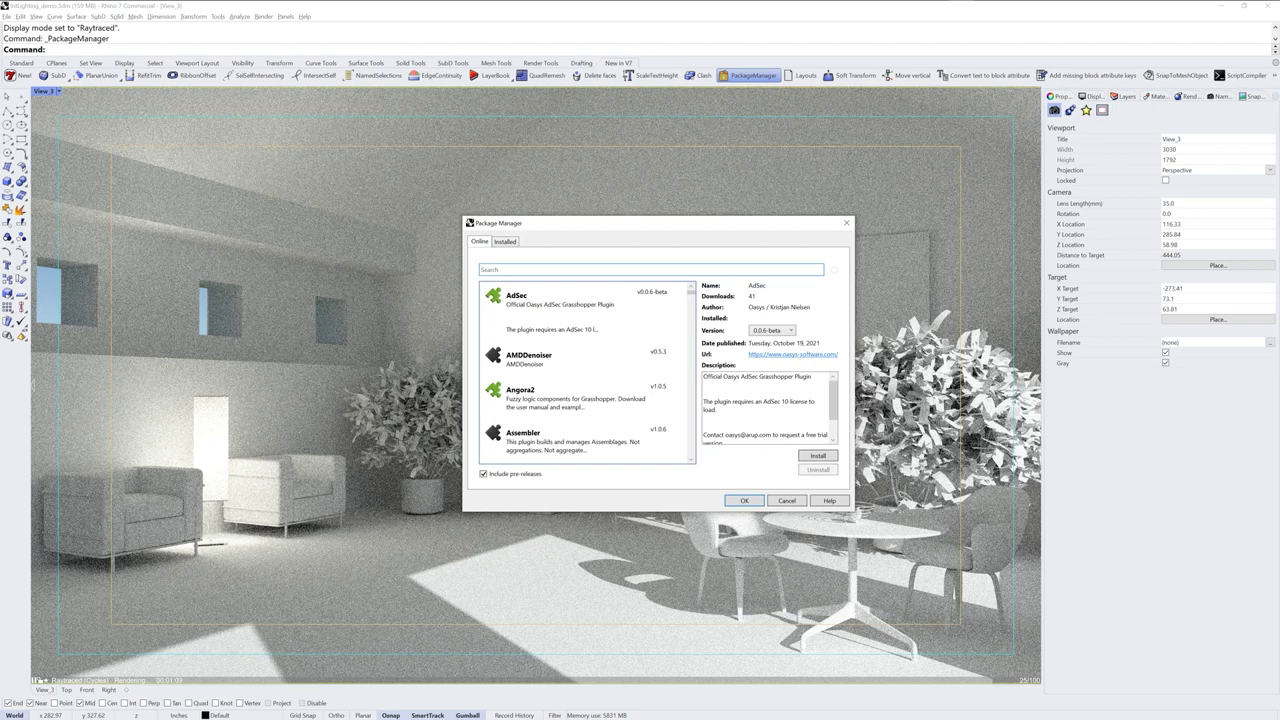
type("denoi")
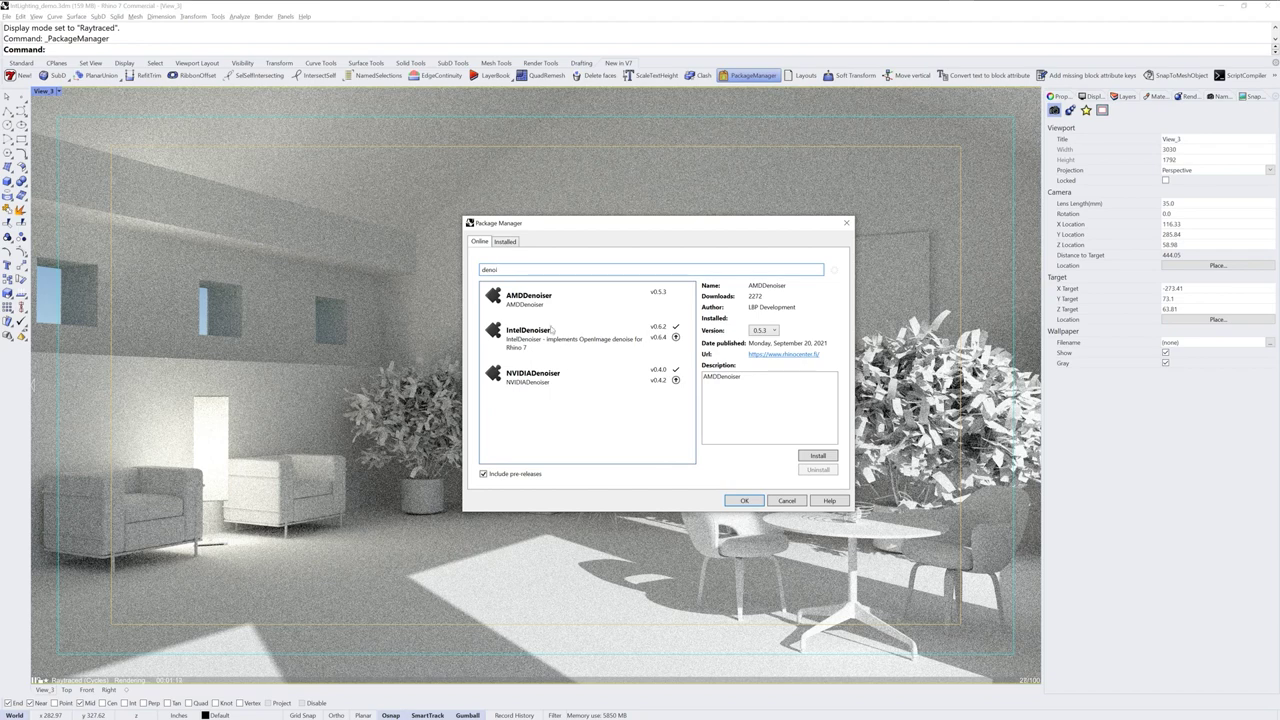
Compare the Intel, AMD and NVIDIA denoiser plugin details, then close the Package Manager.
left_click(551, 341)
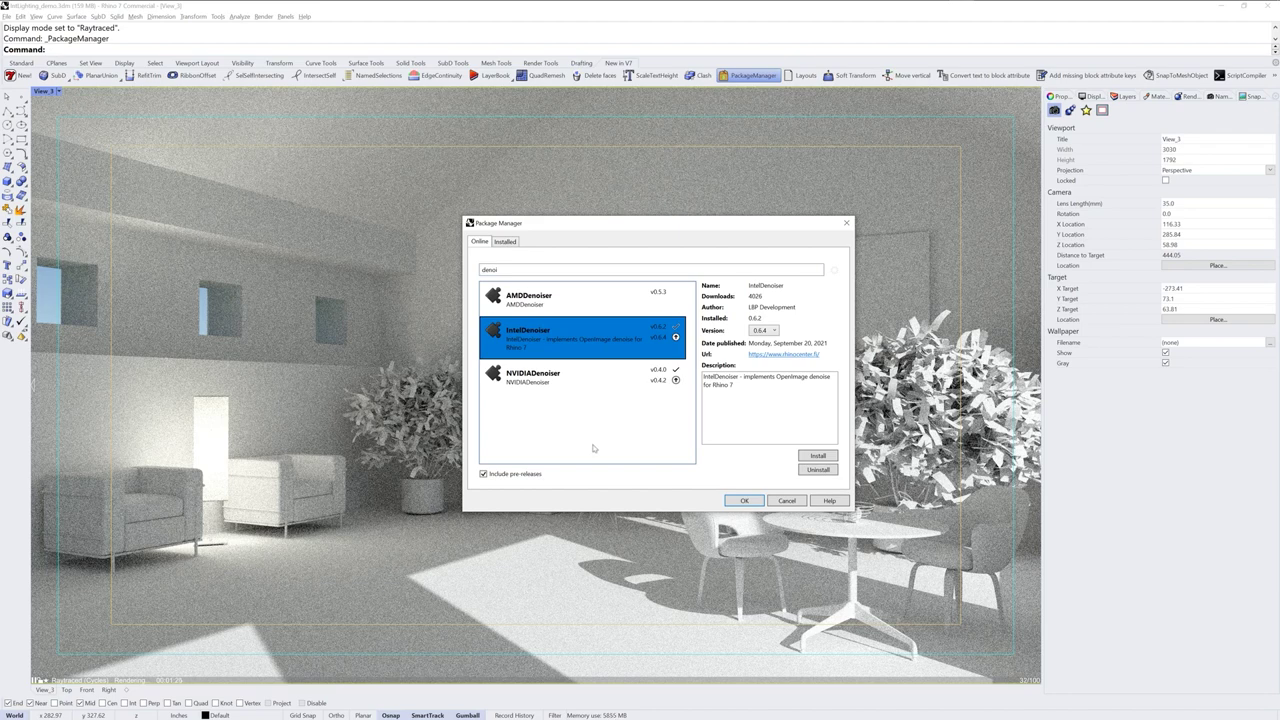
left_click(567, 302)
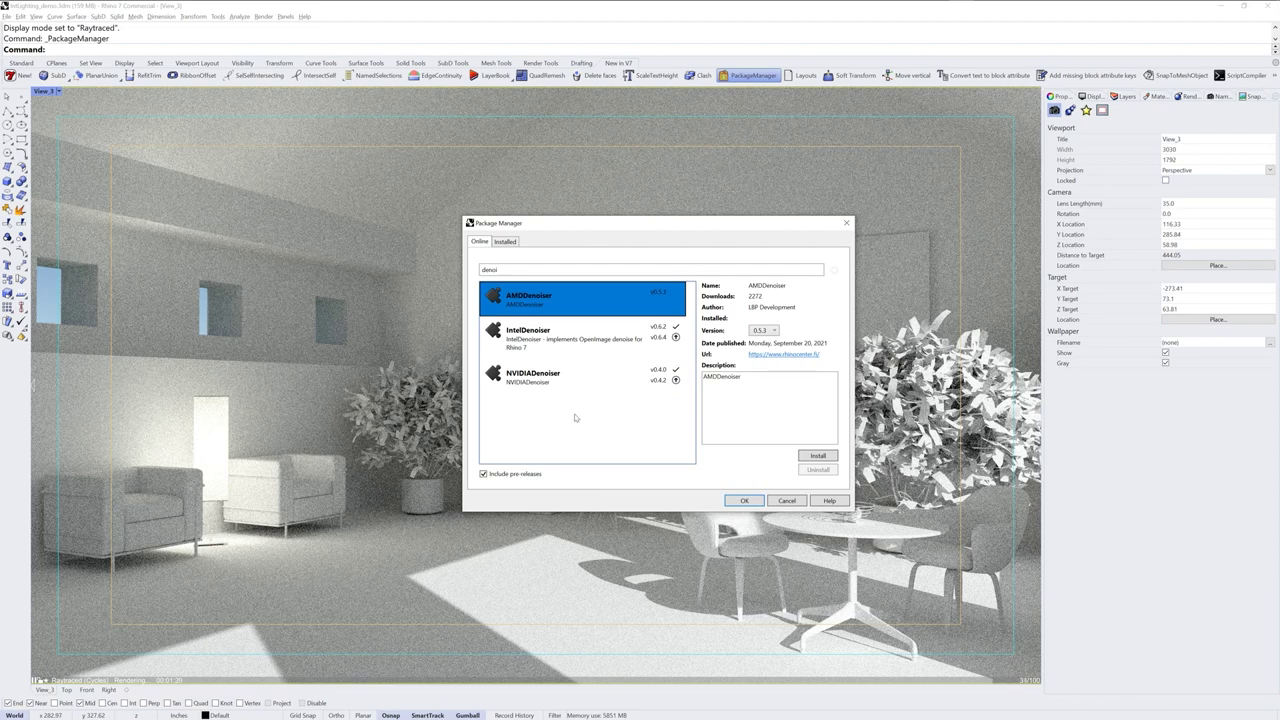
left_click(563, 383)
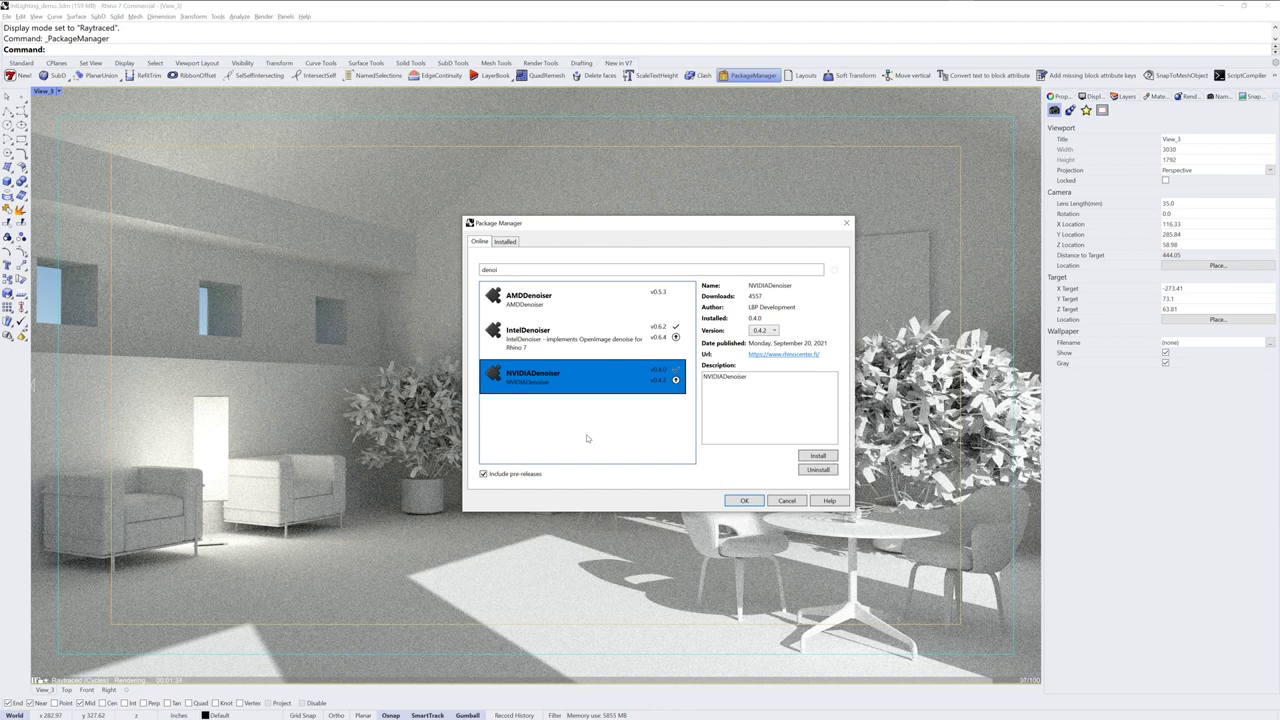
left_click(575, 340)
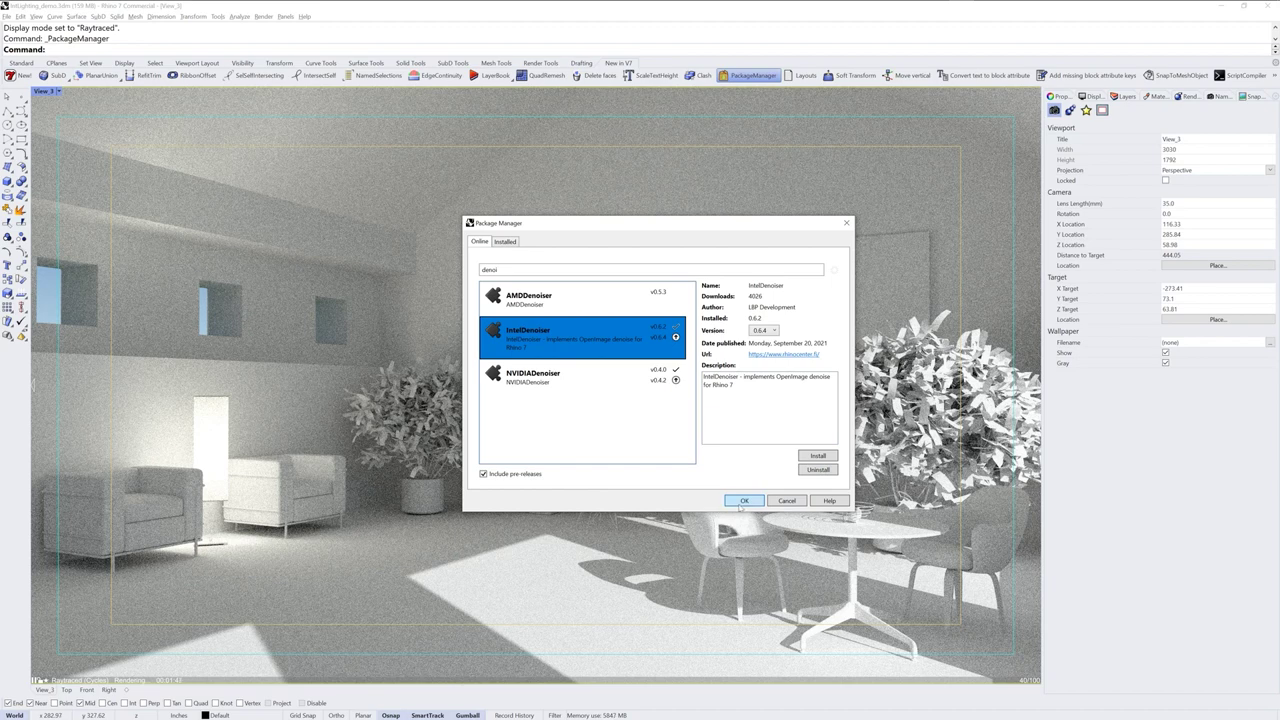
left_click(752, 504)
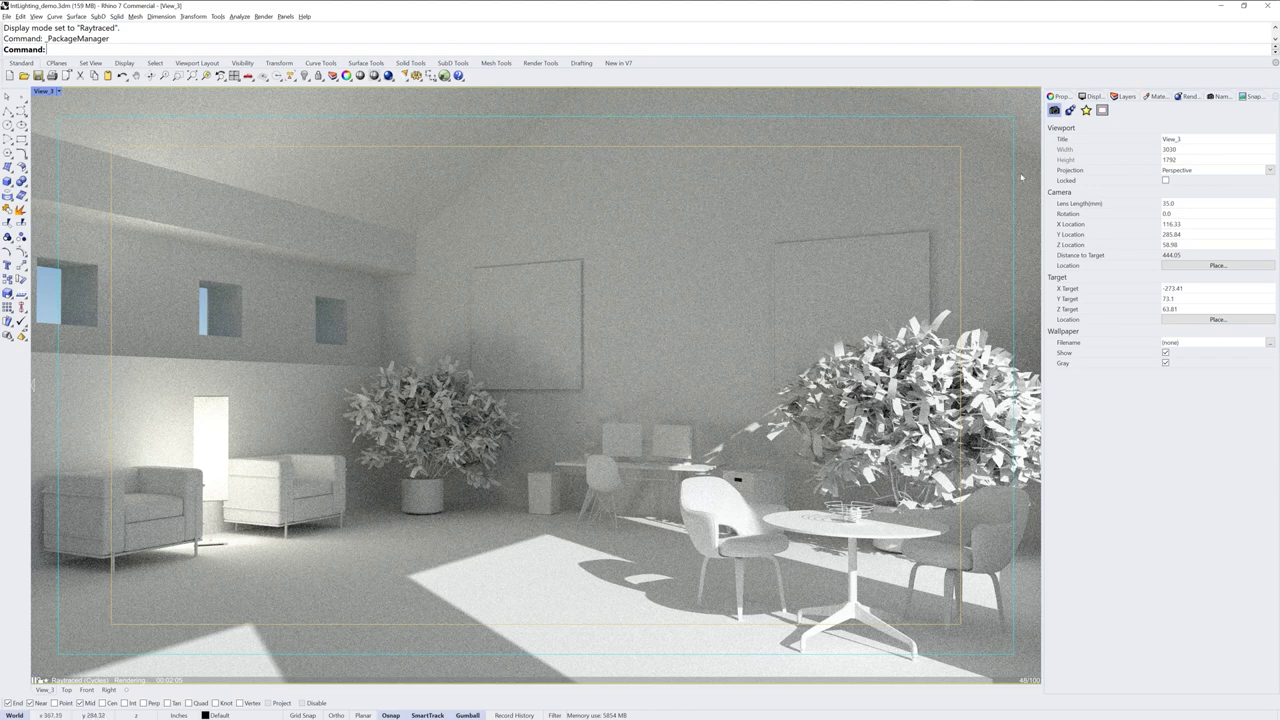
Browse the available post effects without adding any, returning to the camera properties.
left_click(1086, 110)
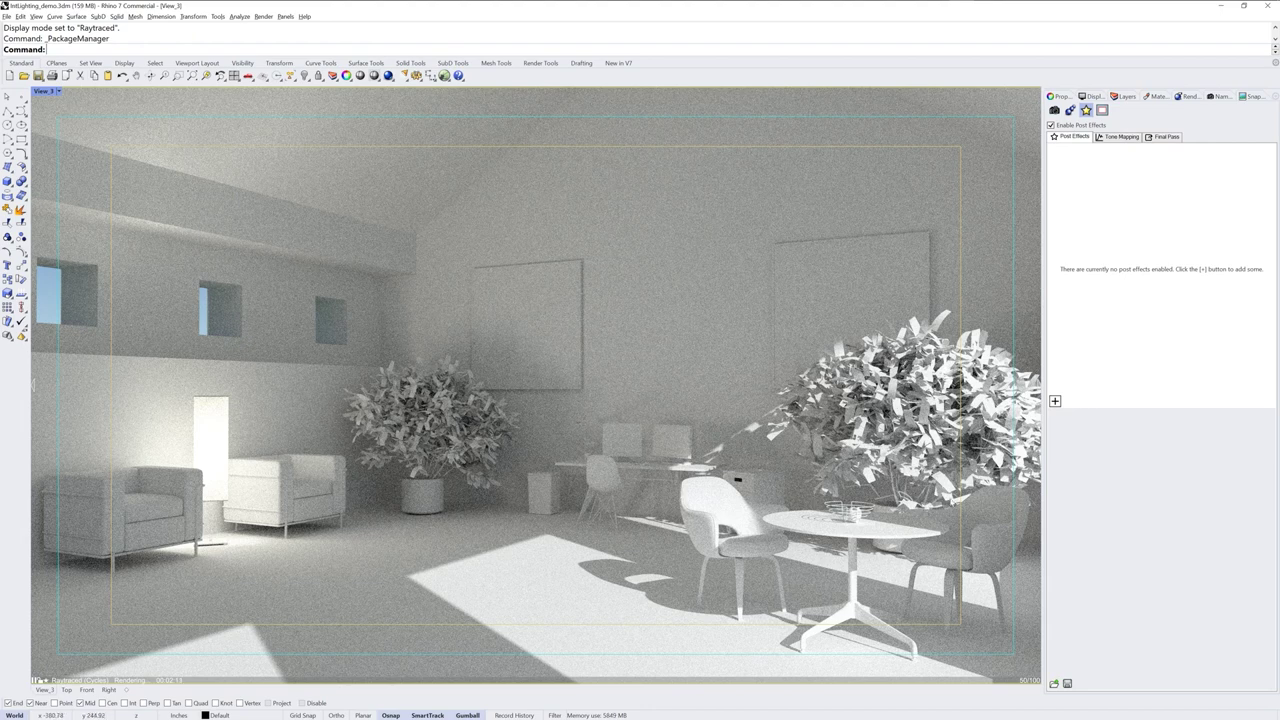
left_click(1055, 401)
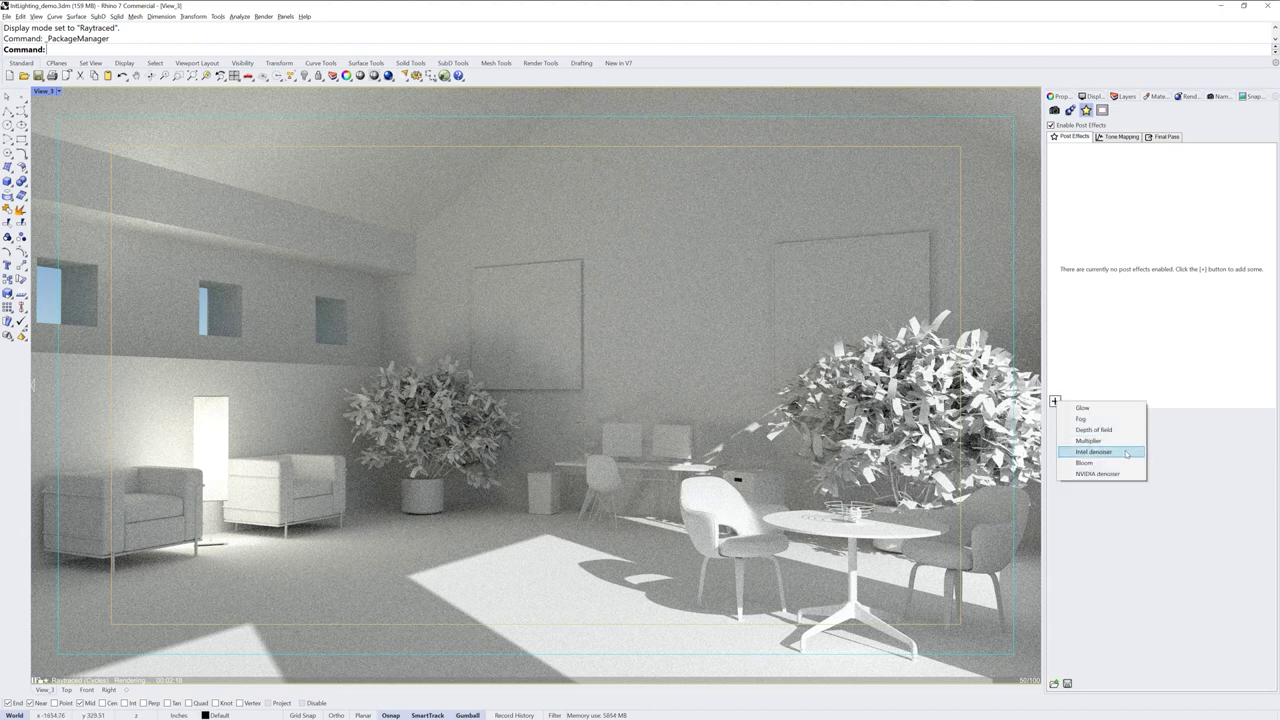
left_click(1147, 355)
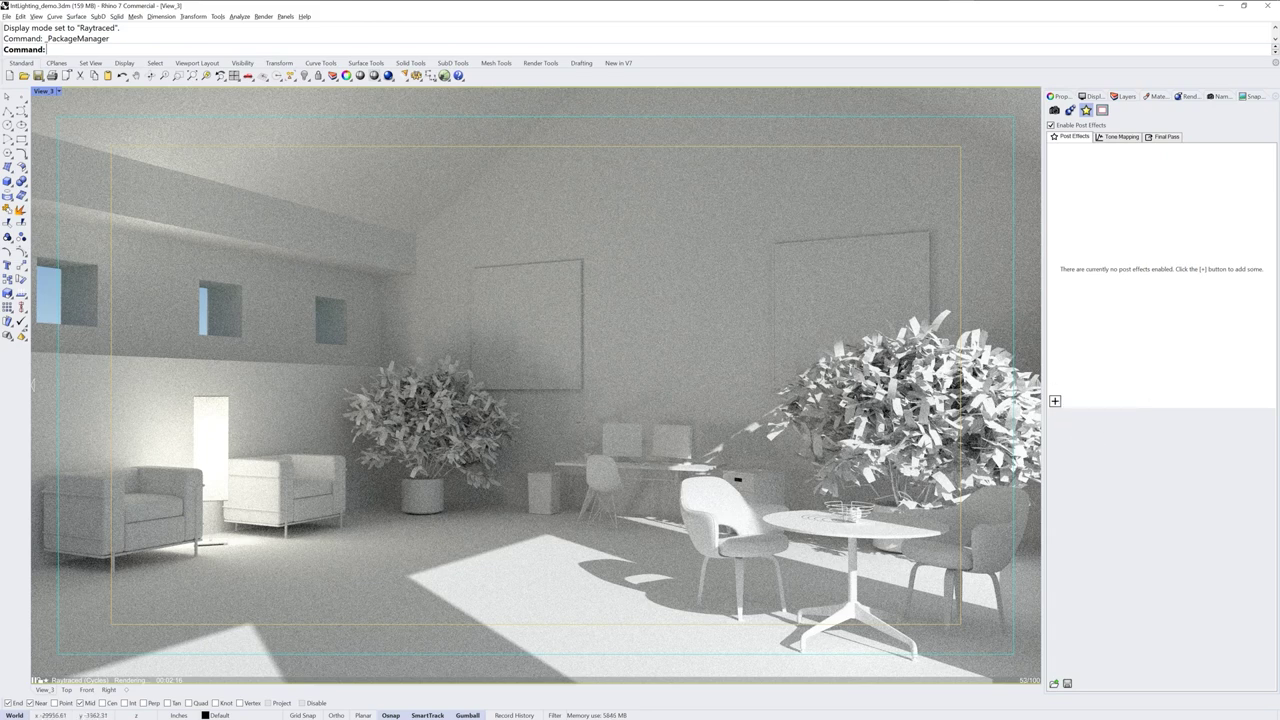
left_click(1054, 110)
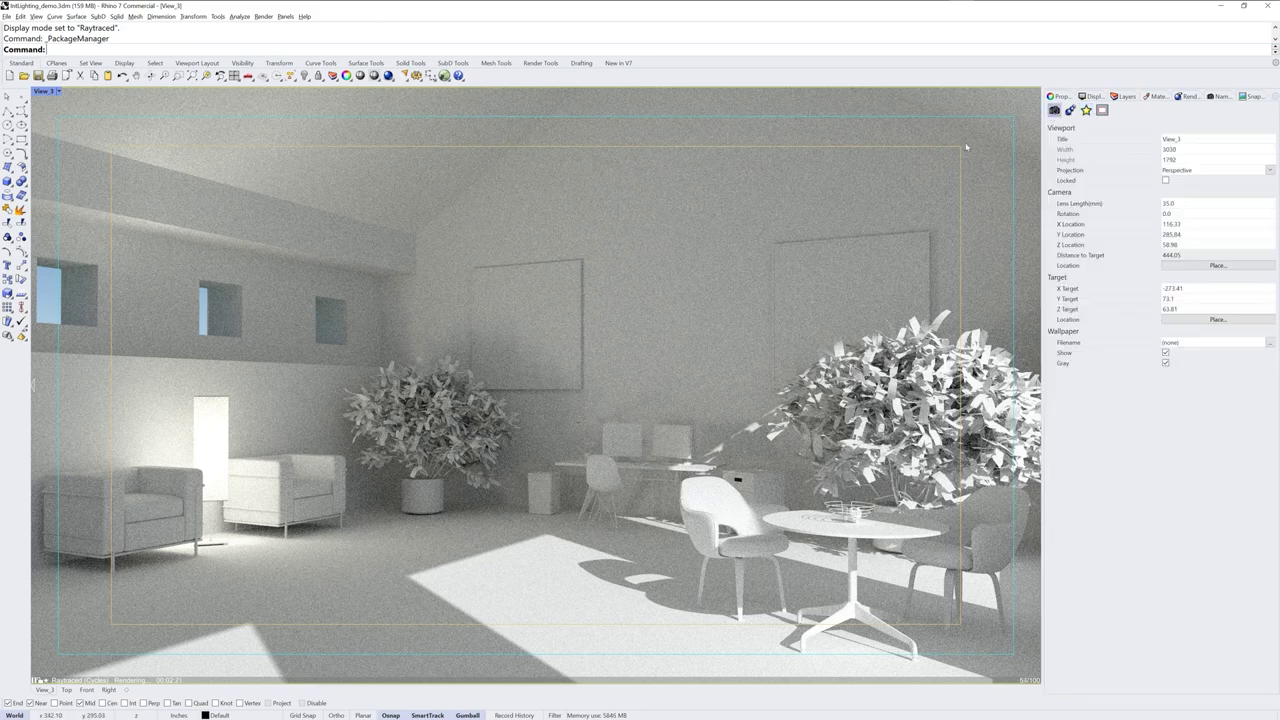
Launch the production render, widen its post effects panel and reposition the render window.
left_click(388, 76)
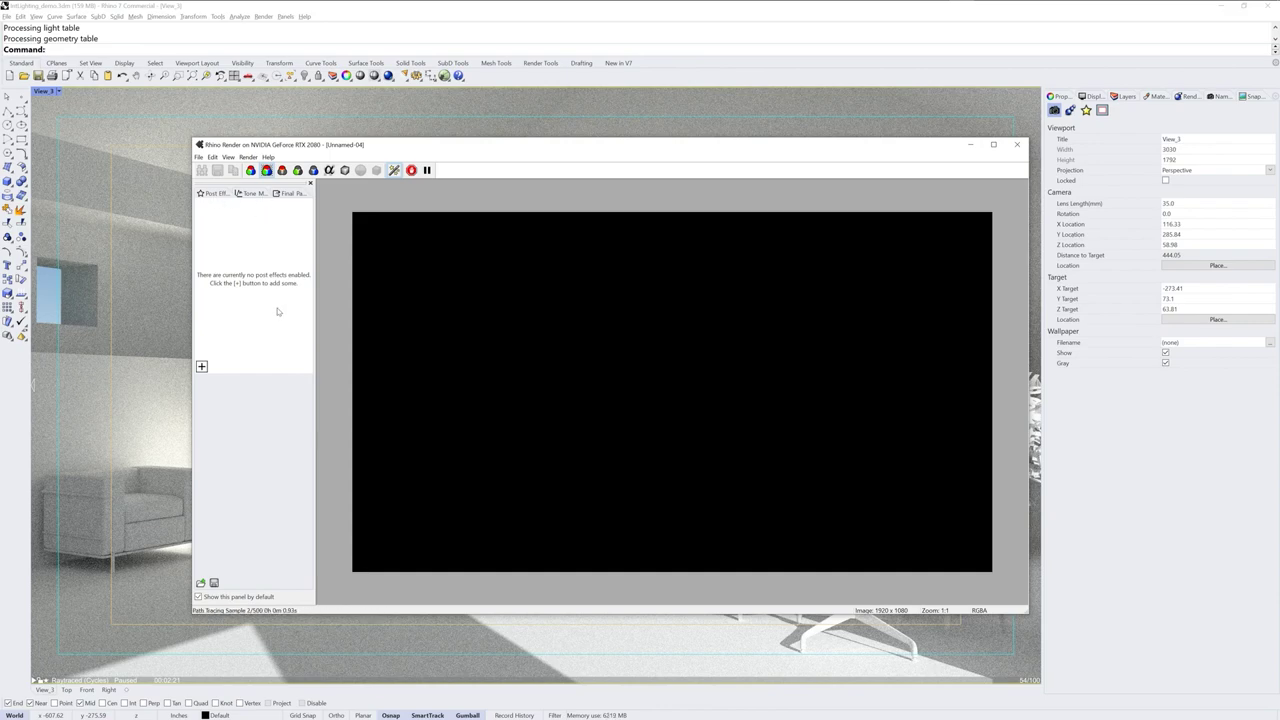
left_click_drag(315, 300, 356, 296)
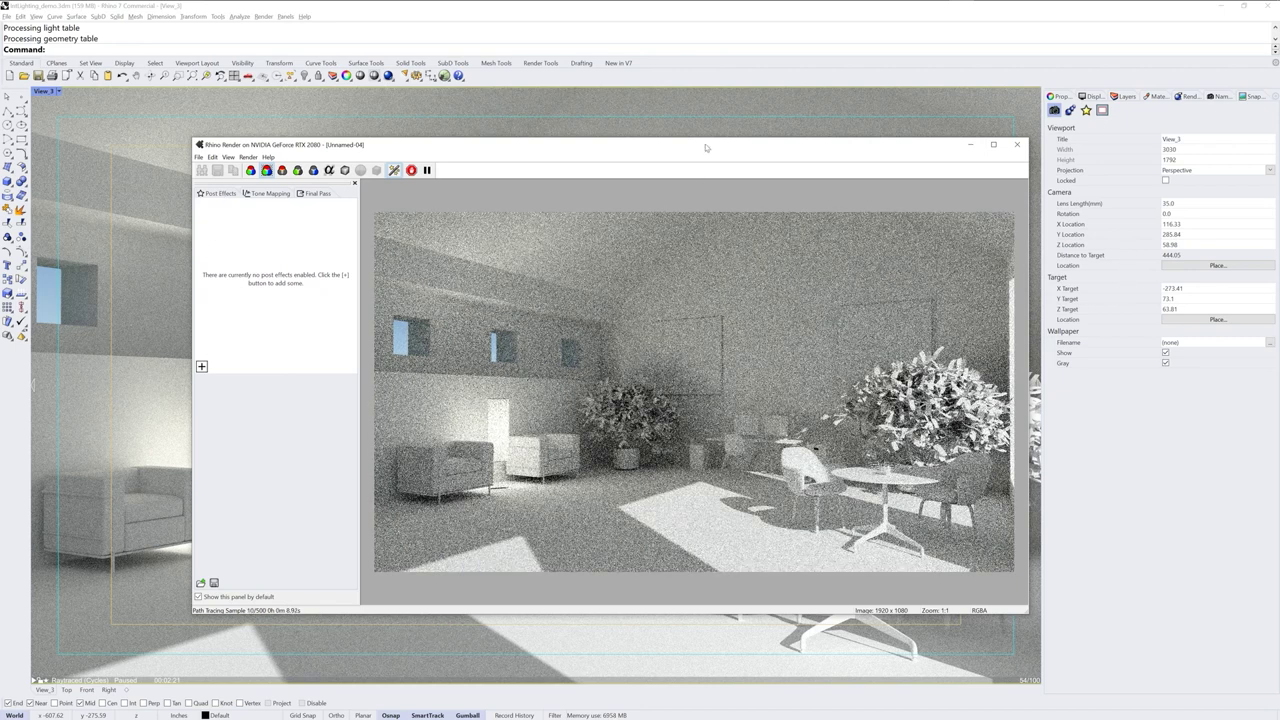
mouse_move(709, 148)
left_mouse_down()
mouse_move(630, 156)
mouse_move(662, 163)
left_mouse_up()
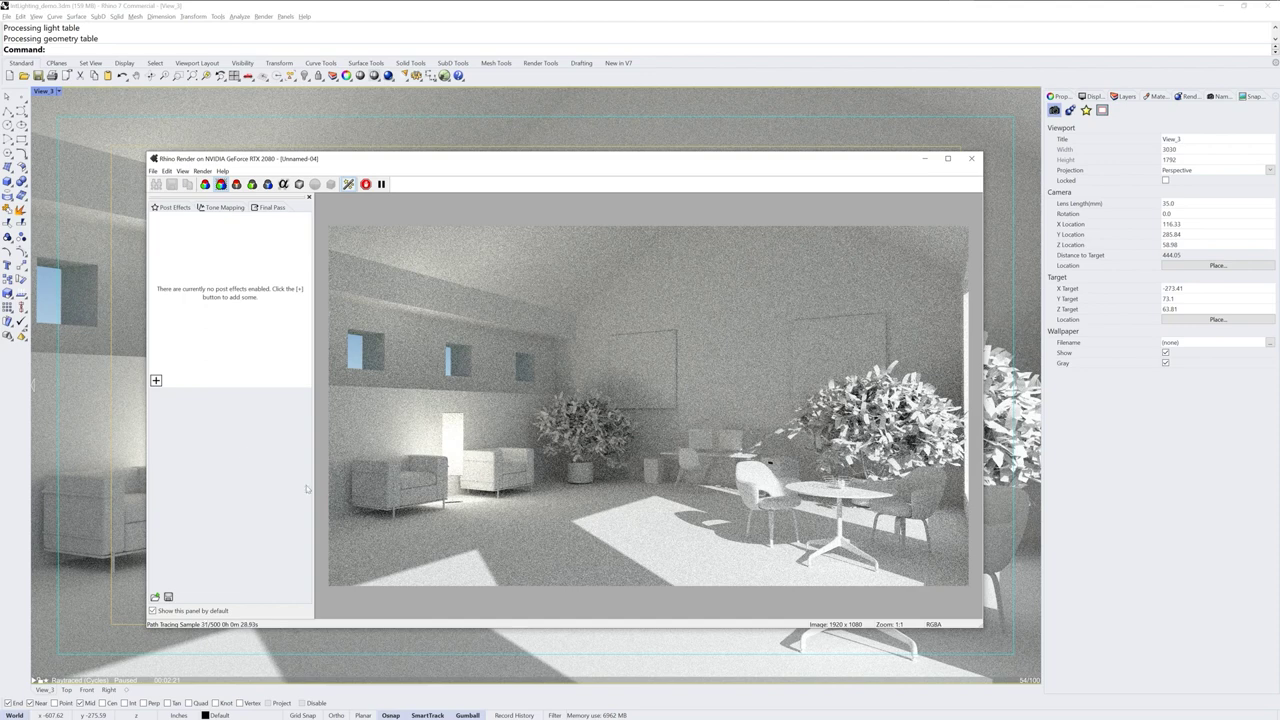
Add the Intel Denoiser post effect to the render and enable it.
left_click(156, 380)
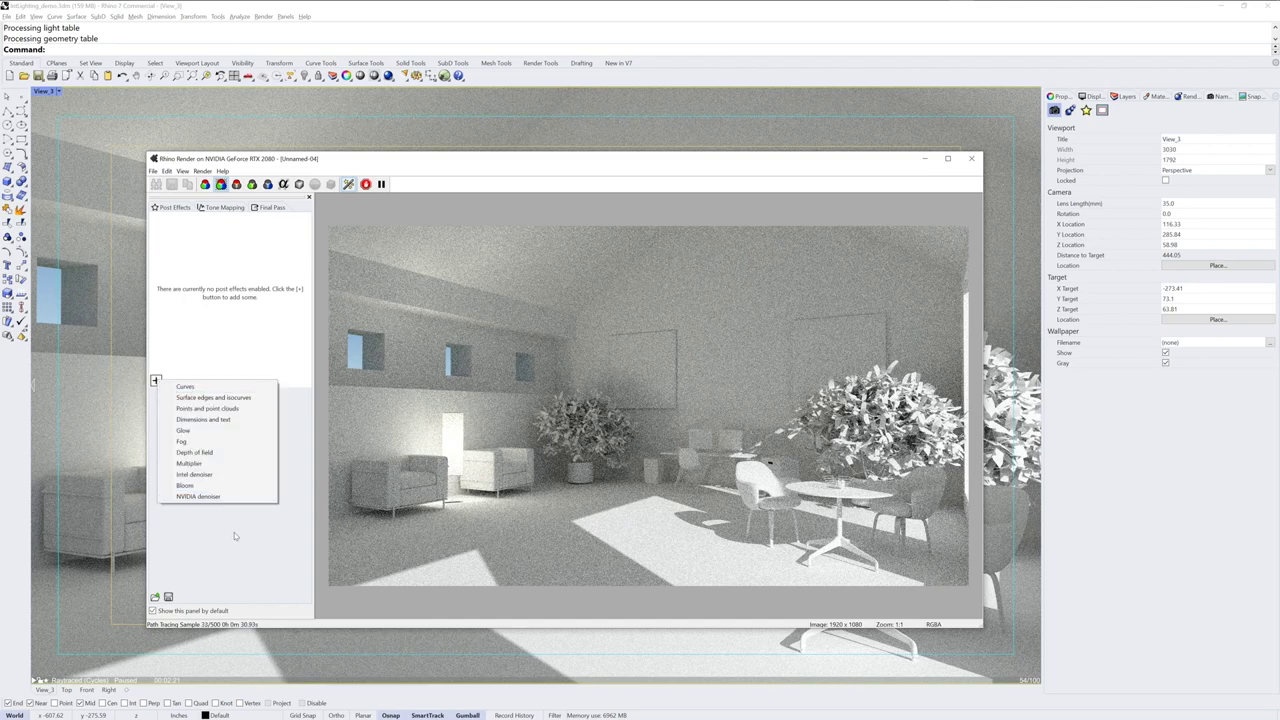
left_click(227, 474)
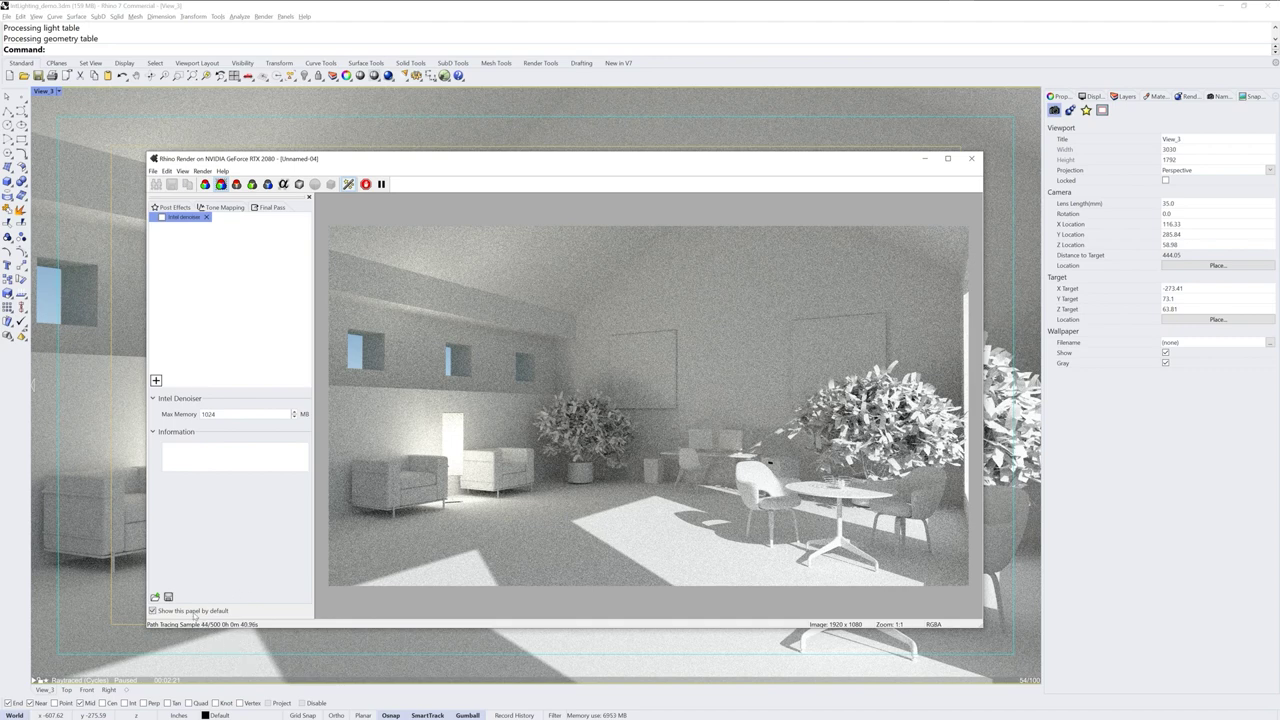
left_click(162, 218)
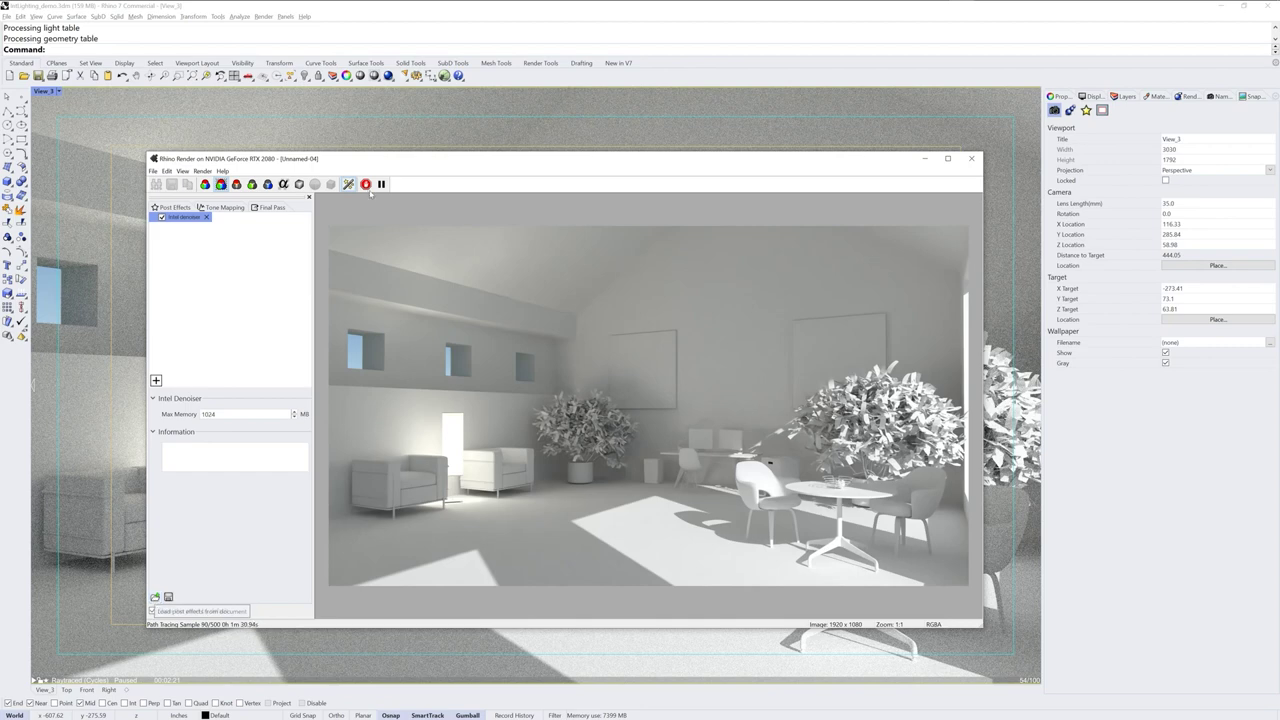
Stop the render at 90 samples, discard it, and switch View_3 to Rendered display.
left_click(365, 184)
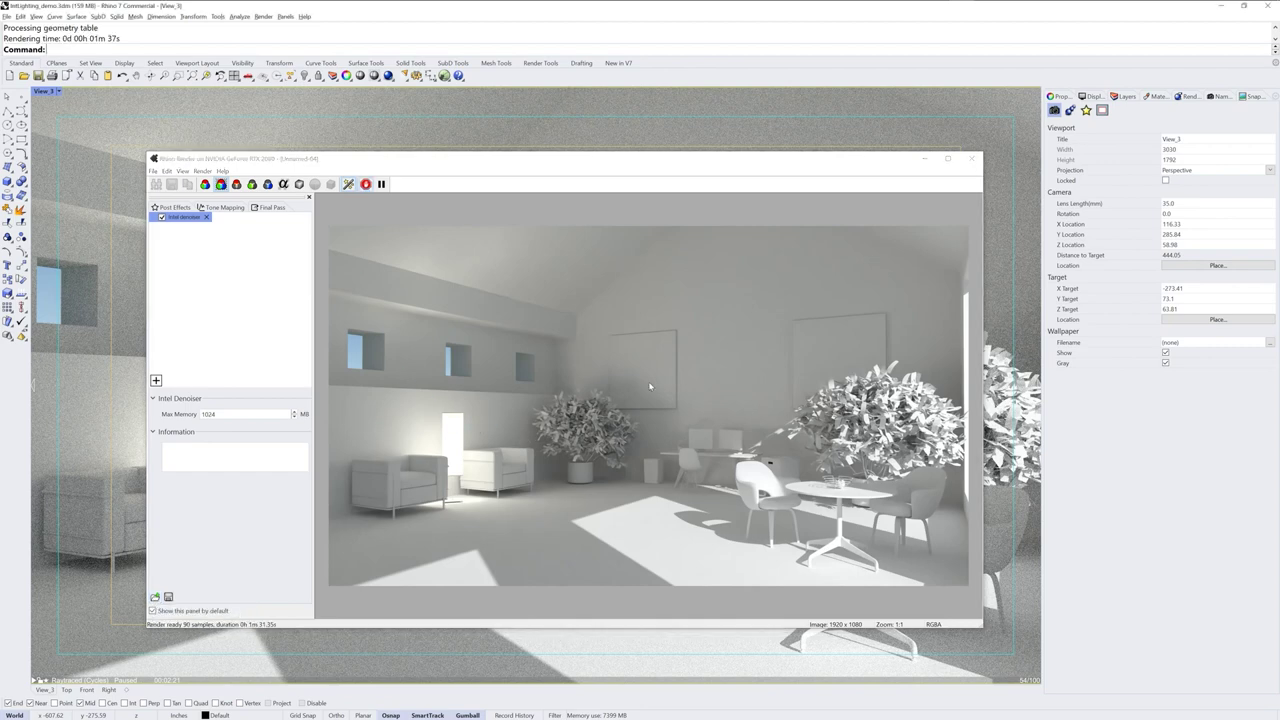
left_click(971, 158)
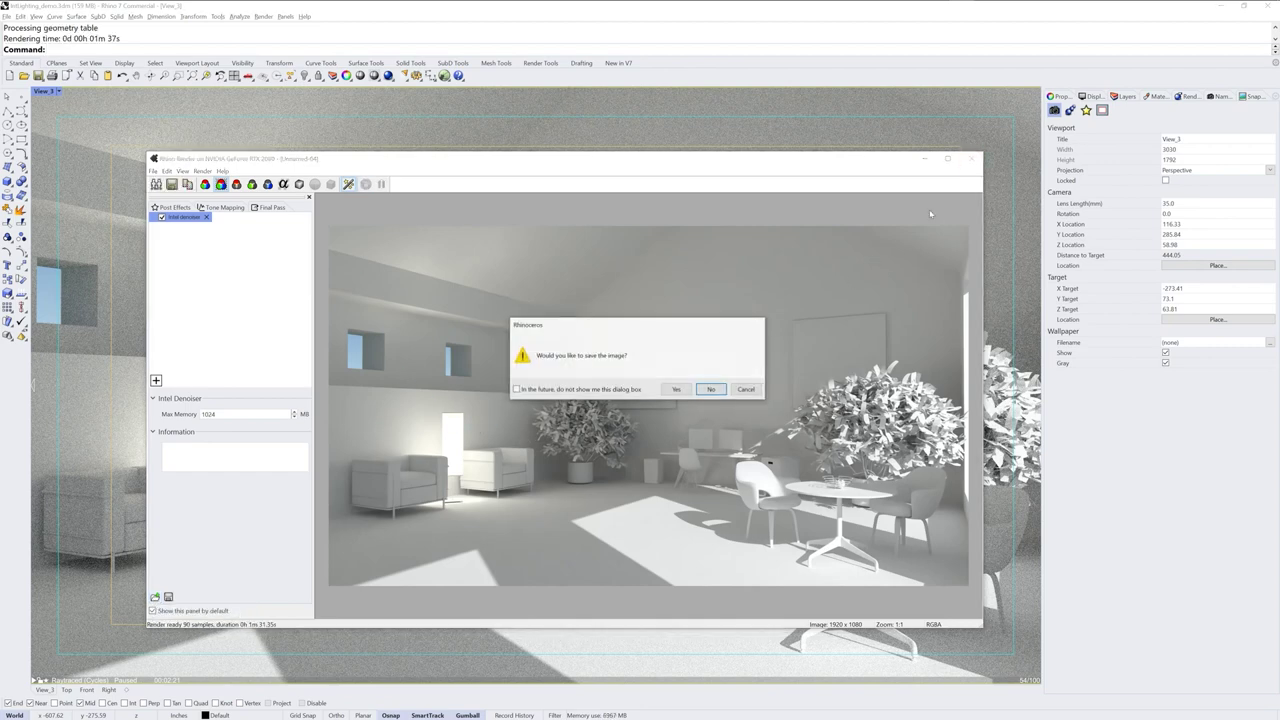
left_click(716, 393)
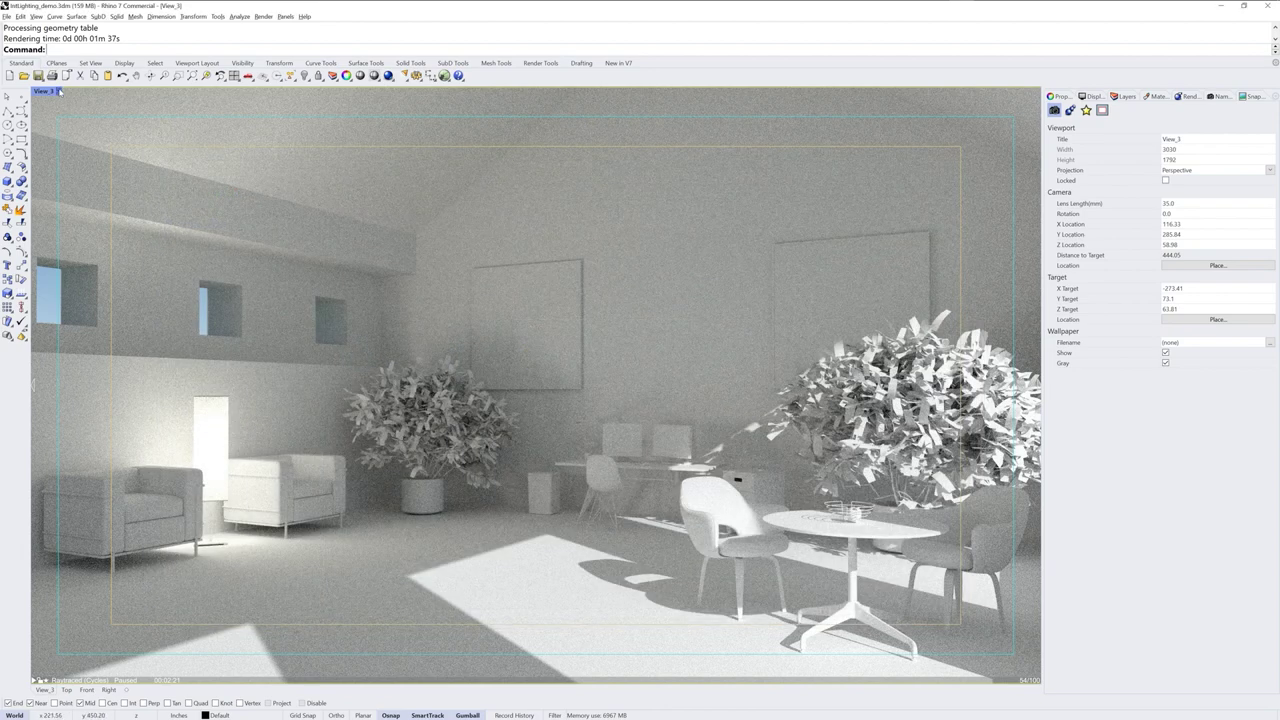
left_click(59, 91)
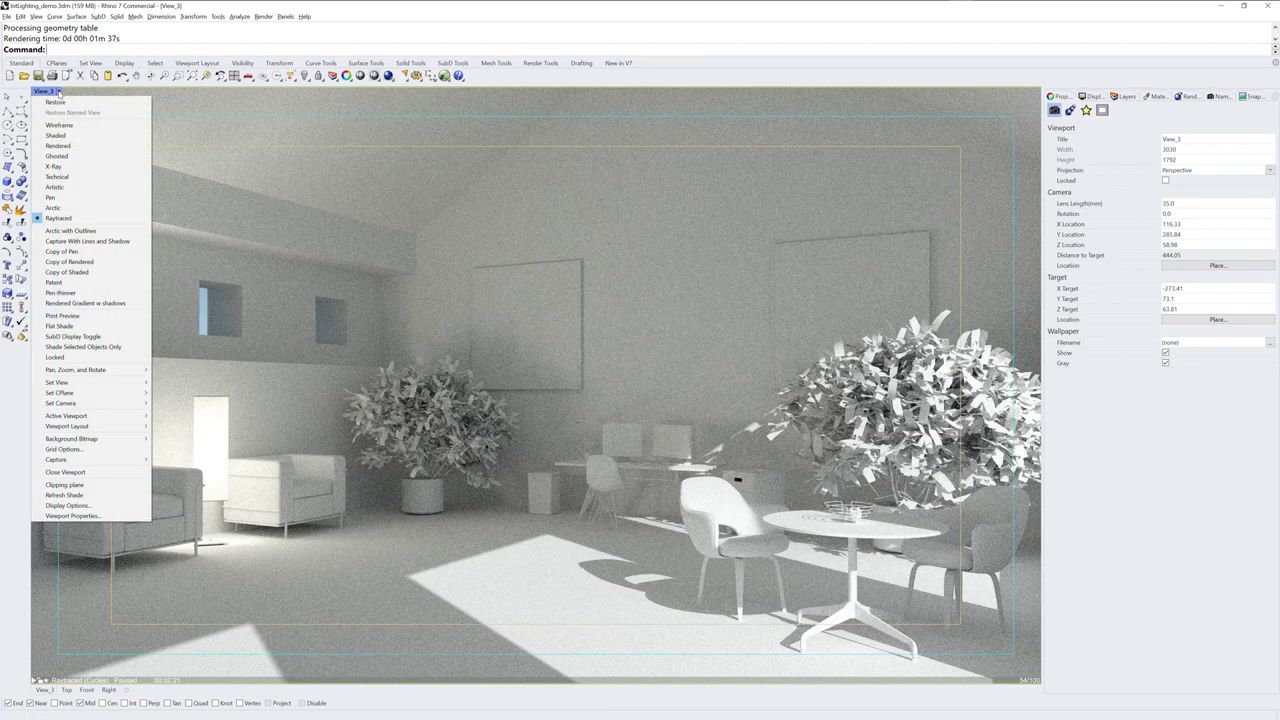
left_click(71, 147)
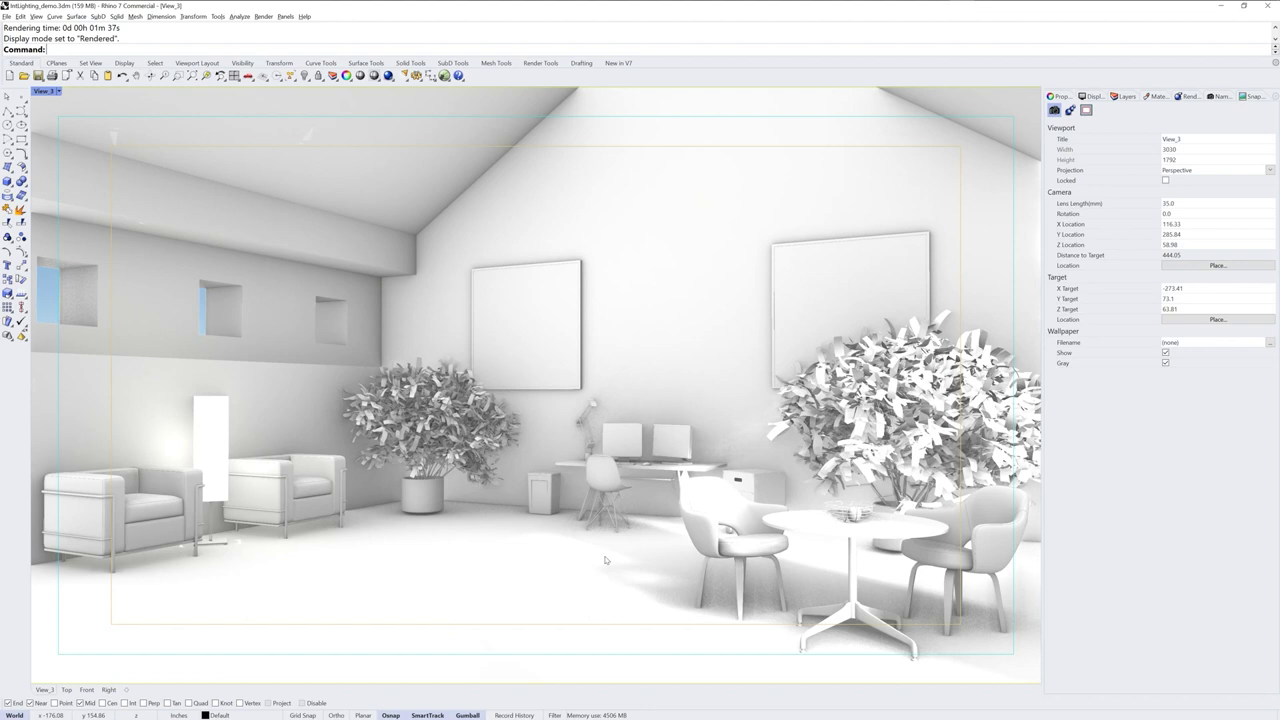
Apply the full Materials snapshot instead of Plaster White, confirming the warning.
left_click(1255, 100)
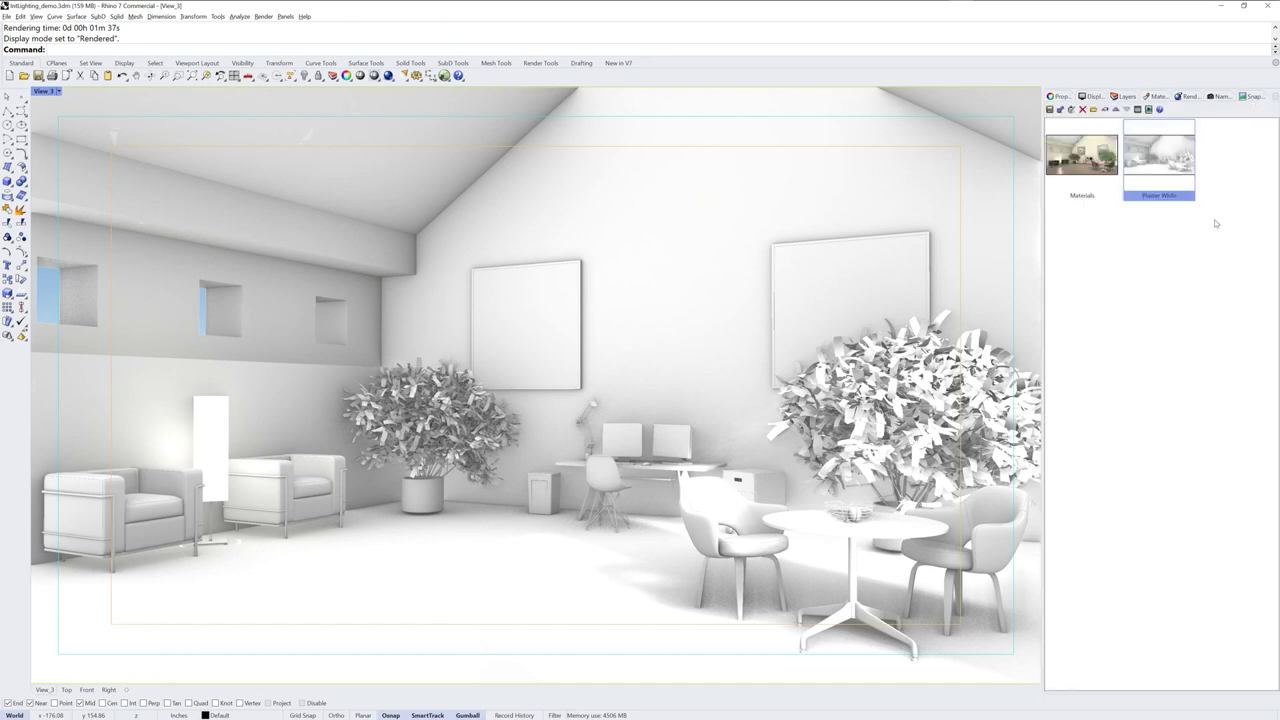
left_click(1097, 217)
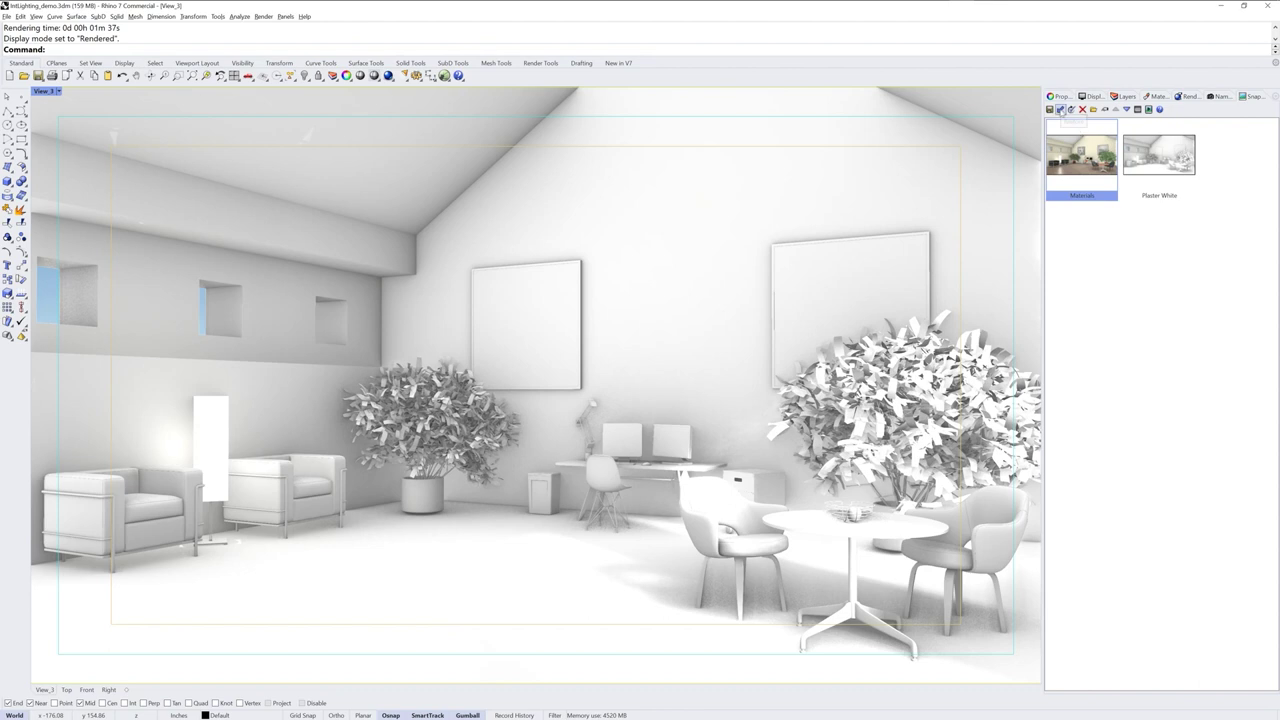
left_click(1061, 109)
left_click(740, 379)
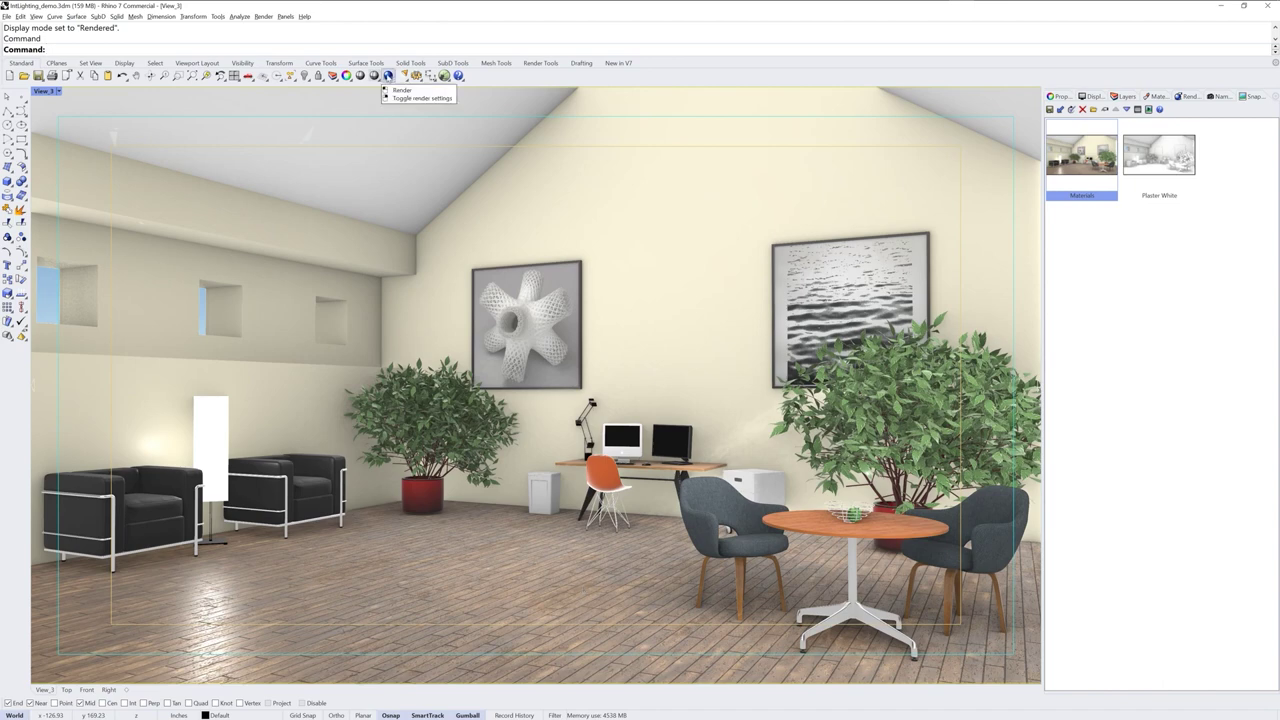
Launch a Rhino Render of the fully textured lounge view.
left_click(388, 75)
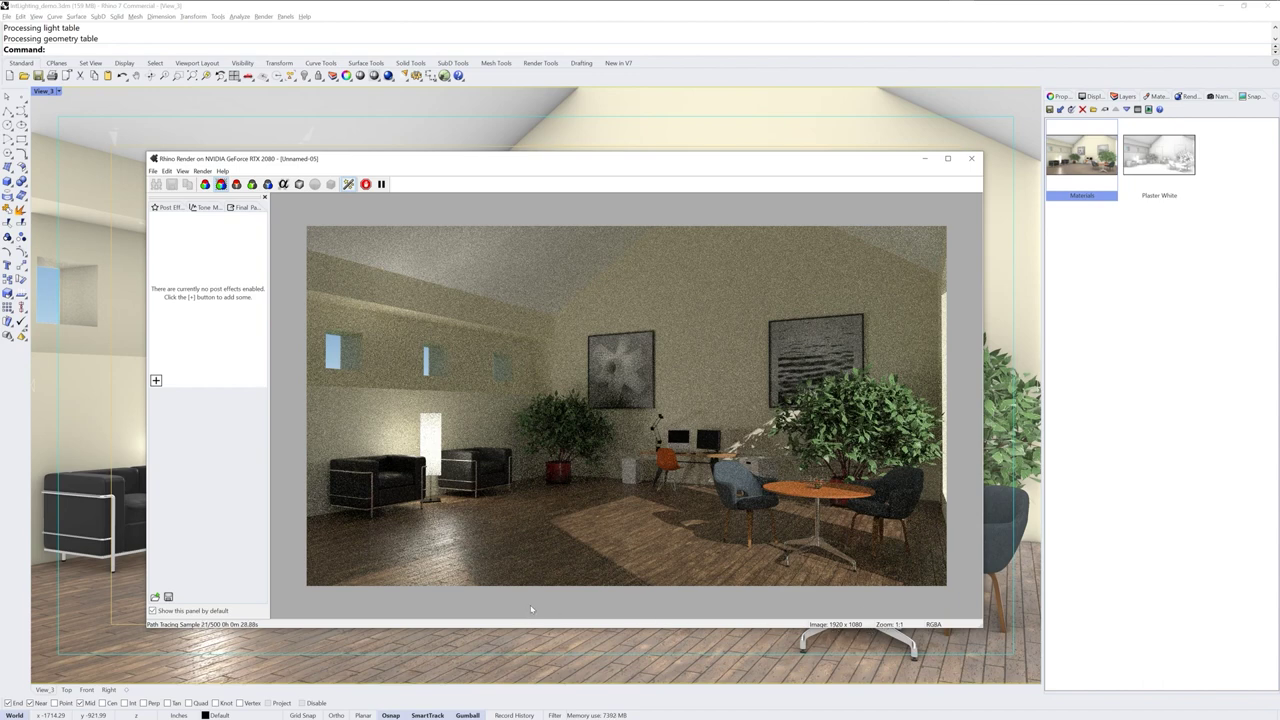
Add and enable the Intel Denoiser post effect, then widen the effects side panel.
left_click(156, 380)
left_click(194, 473)
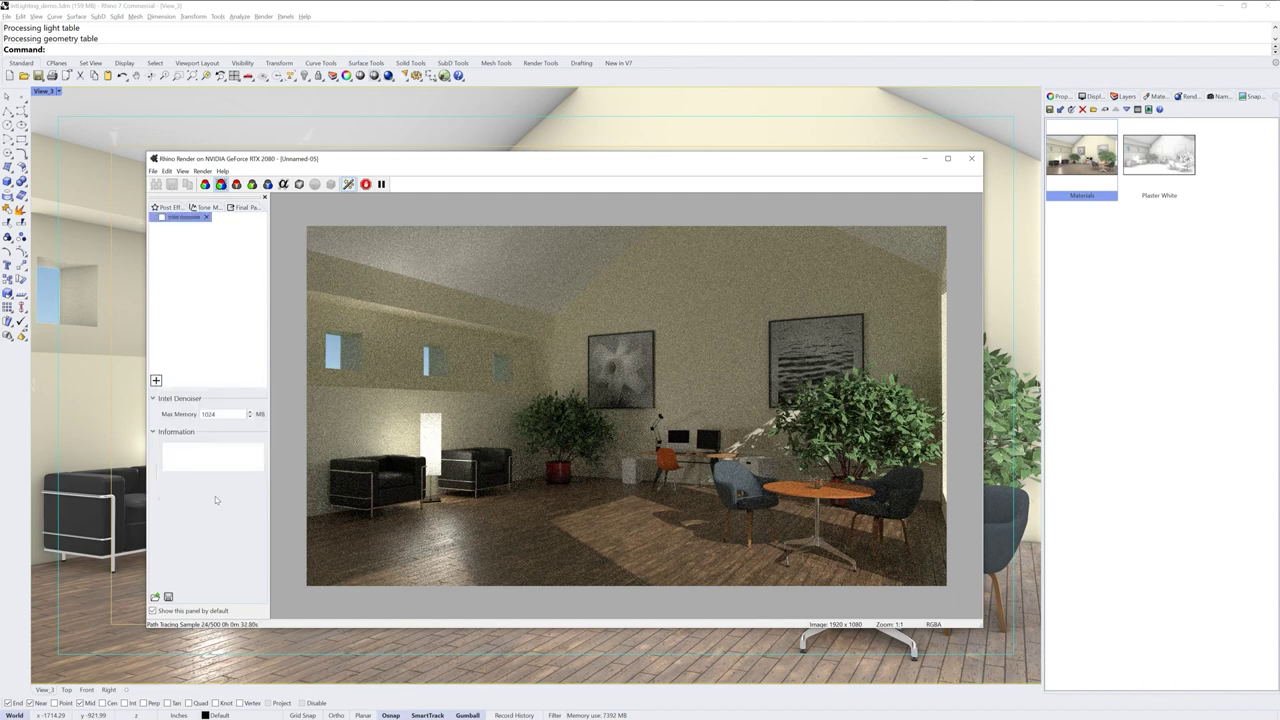
left_click(162, 217)
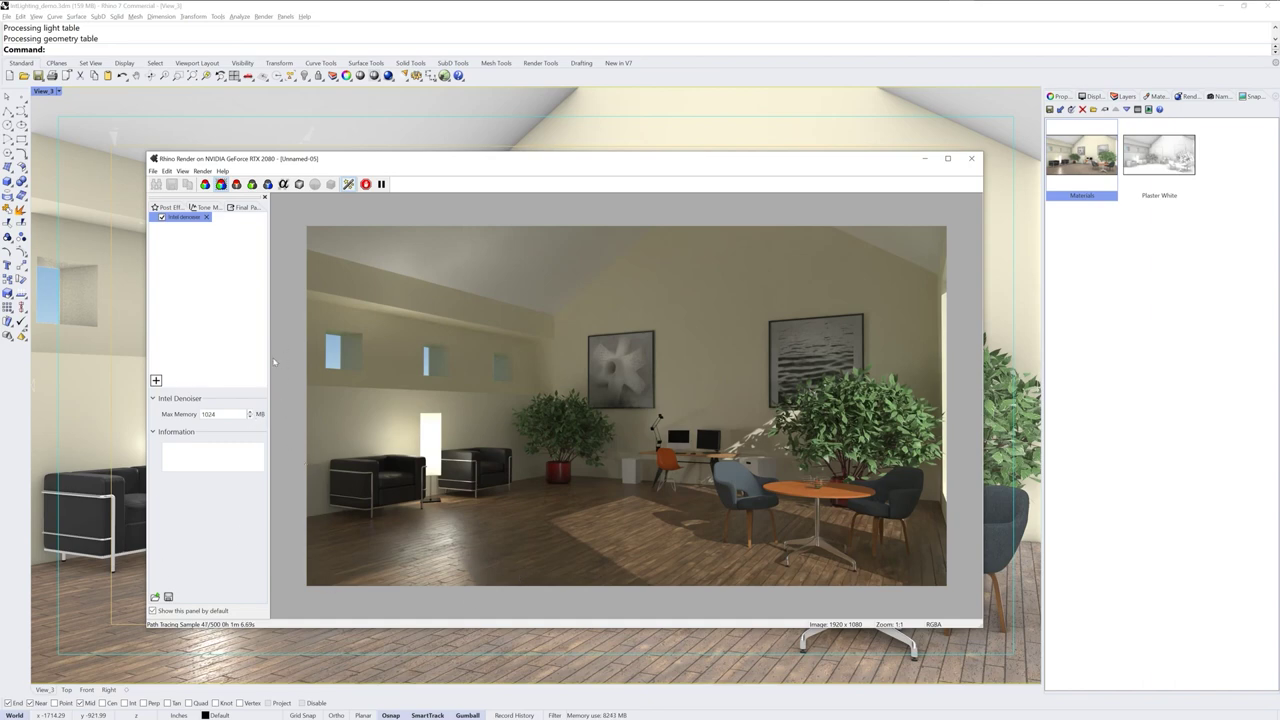
left_click_drag(268, 400, 298, 390)
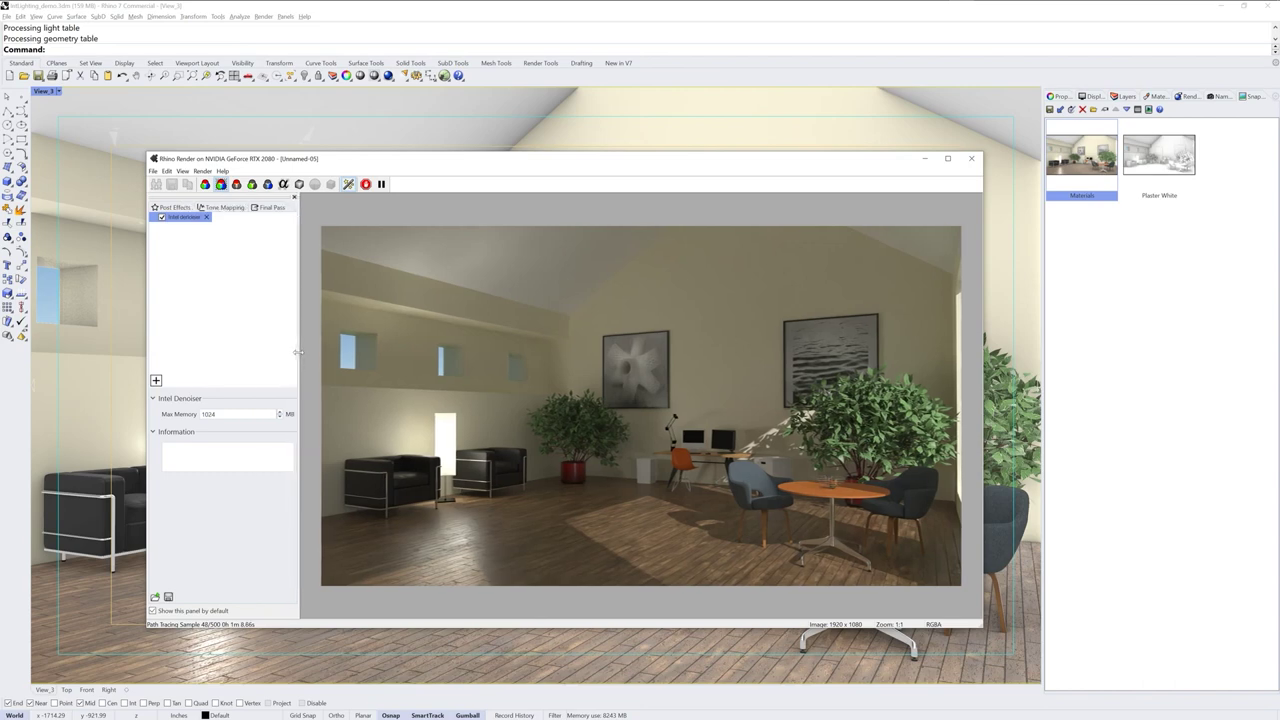
left_click(156, 381)
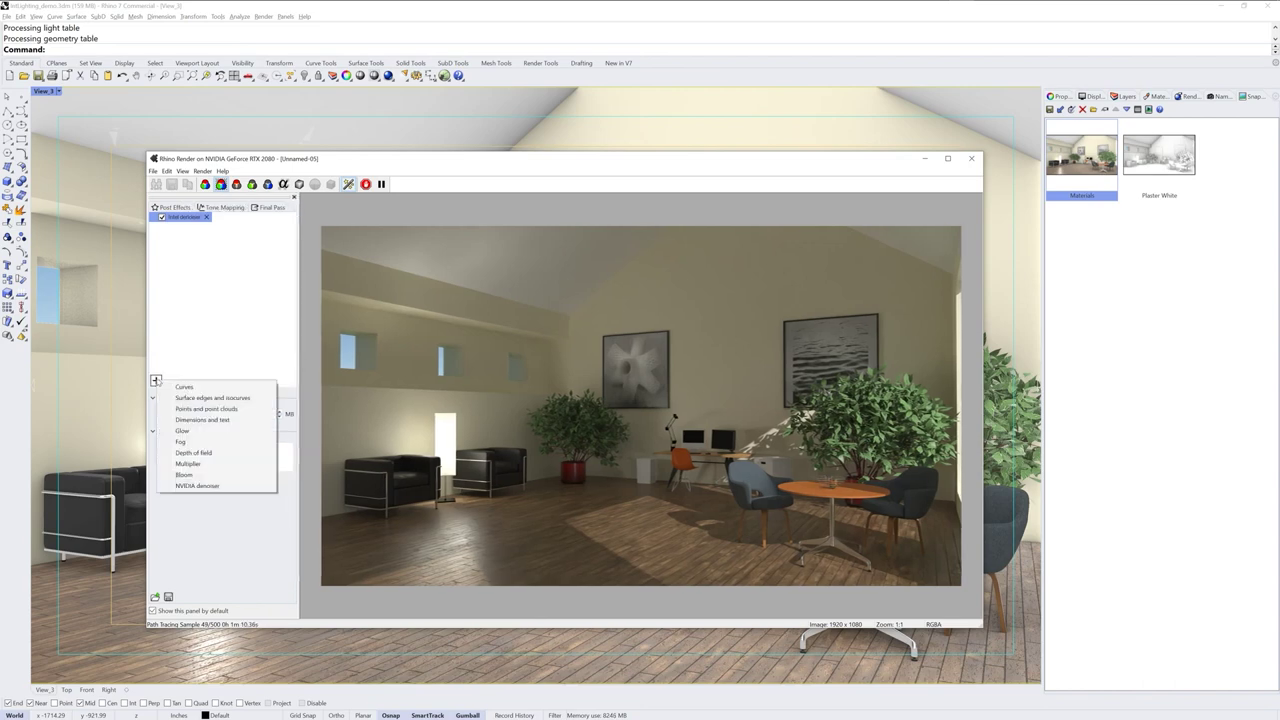
Add and enable a Bloom post effect, raising its threshold and intensity.
left_click(202, 475)
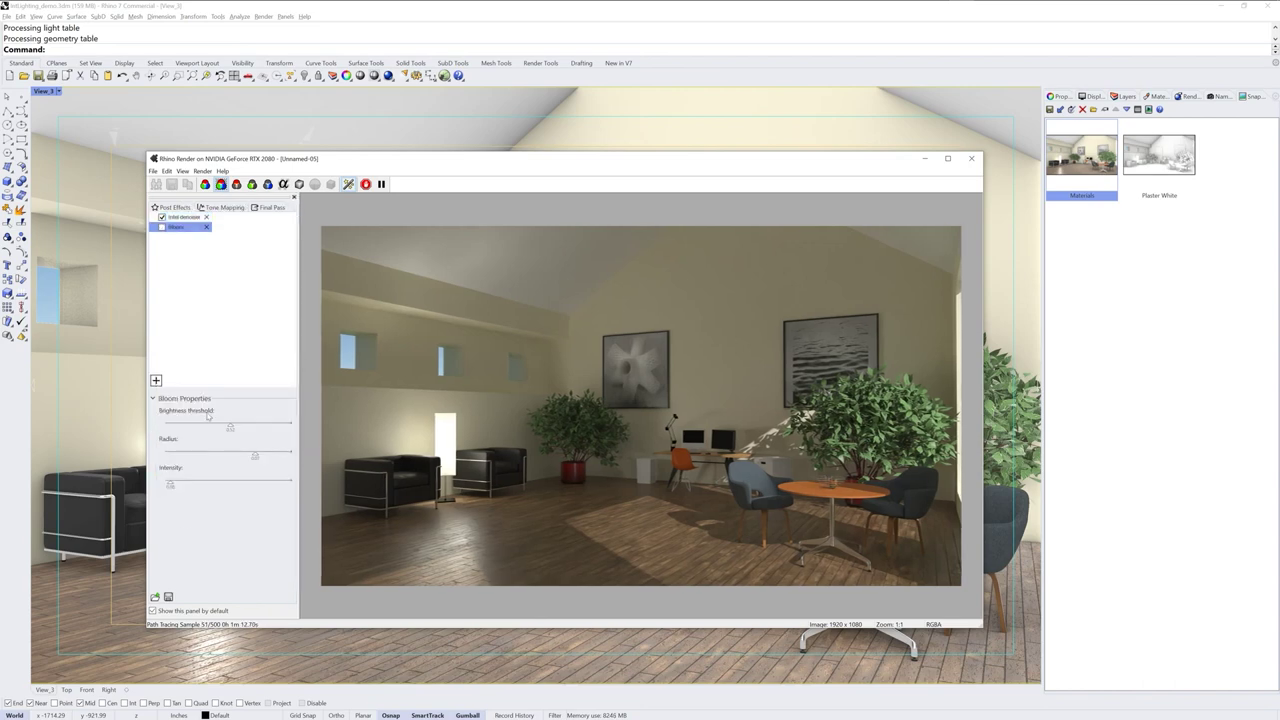
left_click(162, 227)
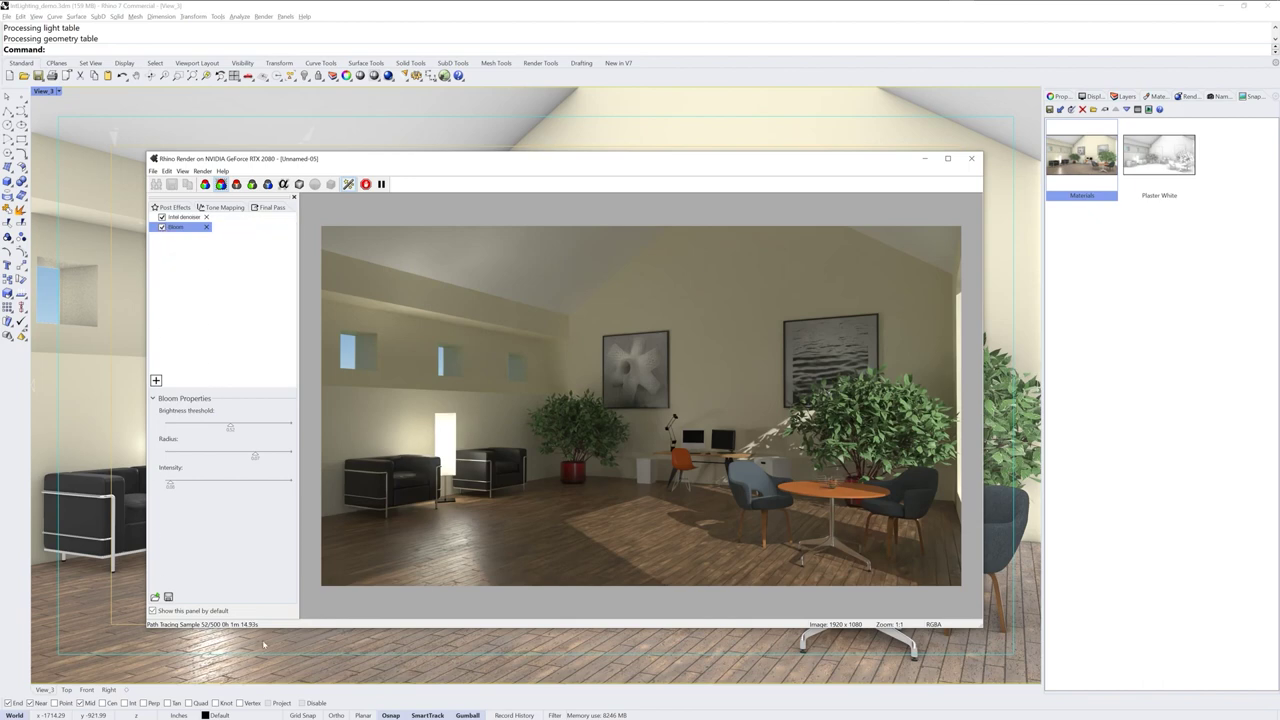
left_click(270, 426)
left_click(236, 482)
left_click(226, 482)
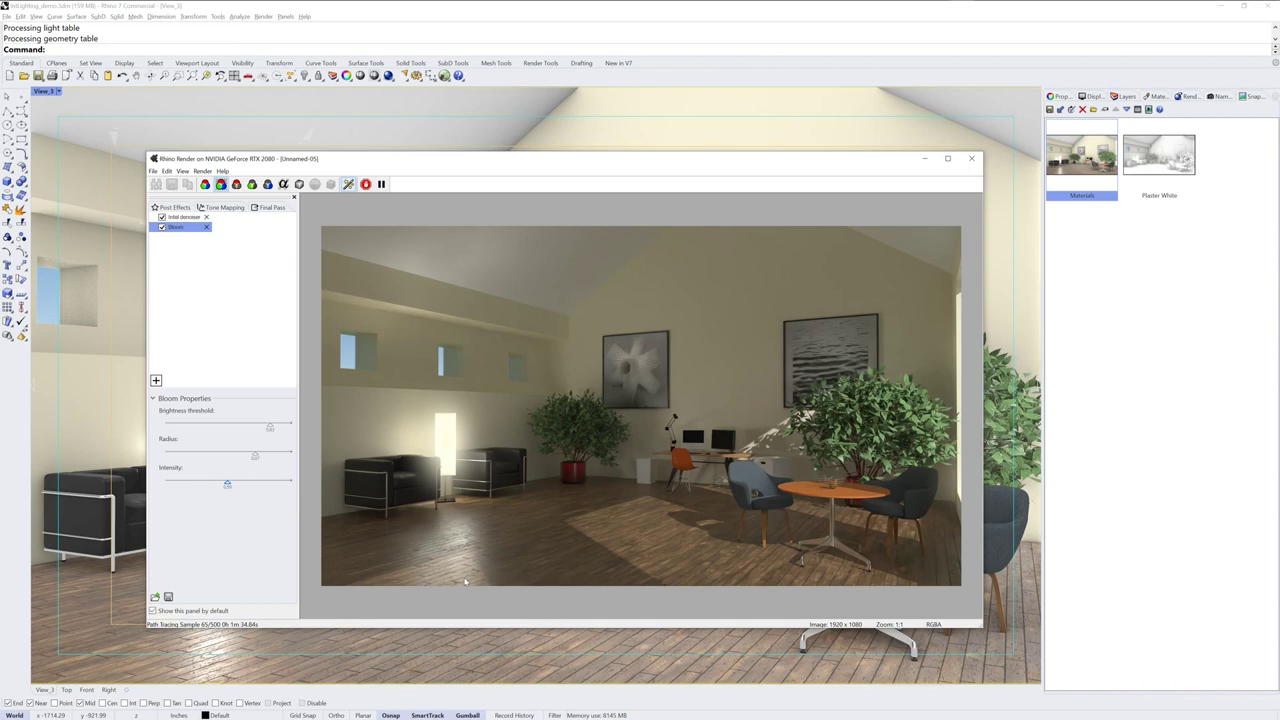
Fine-tune Bloom's brightness threshold, radius and intensity for a soft lamp glow.
left_click(241, 427)
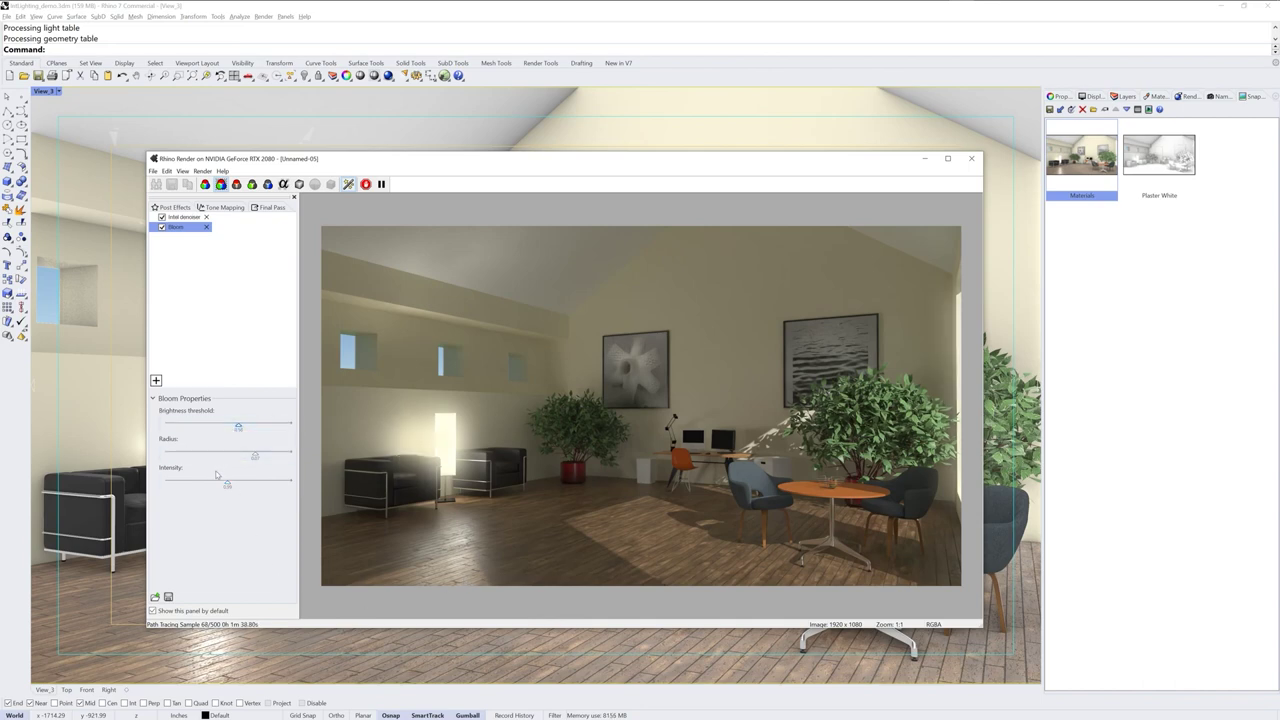
left_click(214, 427)
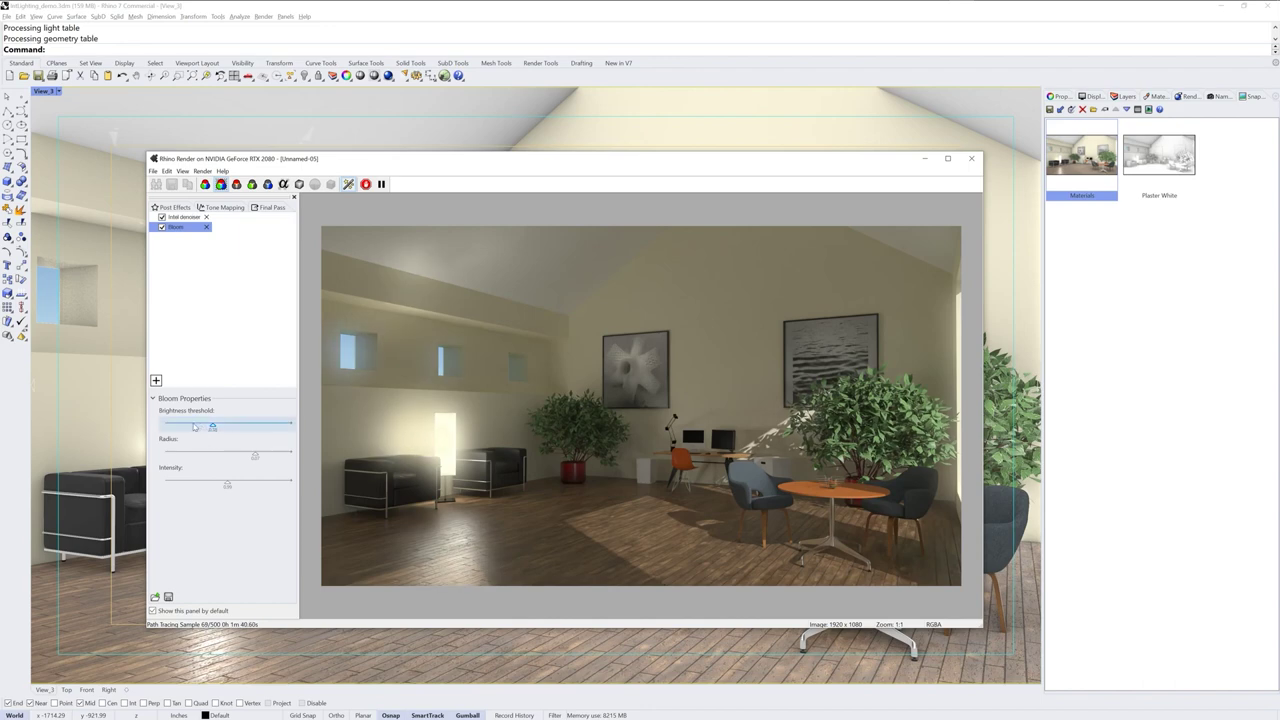
left_click(193, 427)
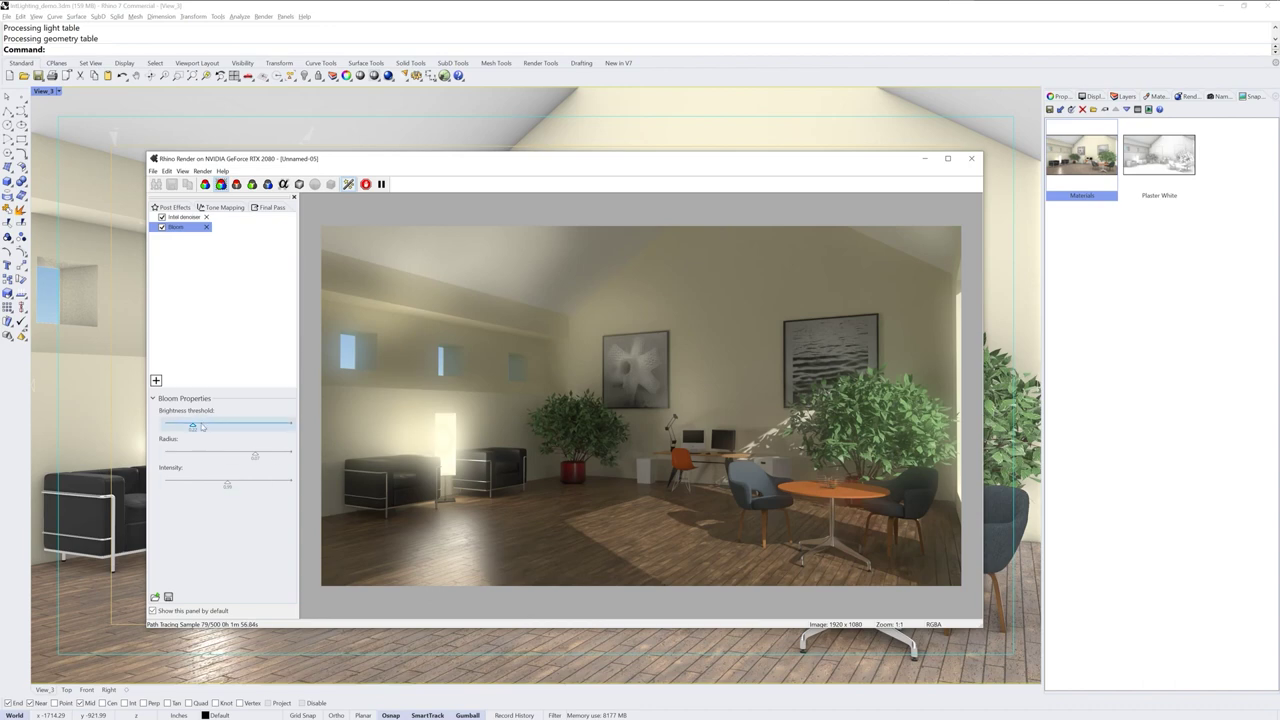
left_click_drag(190, 426, 270, 427)
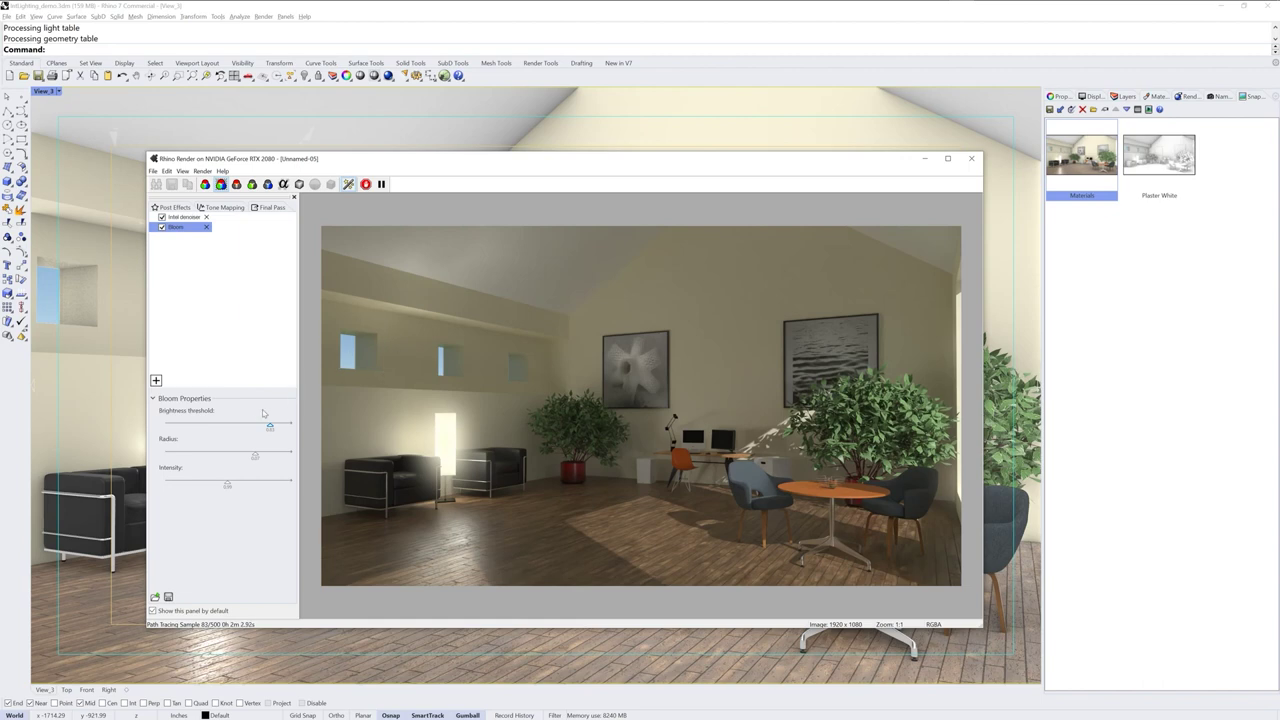
mouse_move(269, 426)
left_mouse_down()
mouse_move(226, 427)
mouse_move(265, 456)
mouse_move(222, 456)
left_mouse_up()
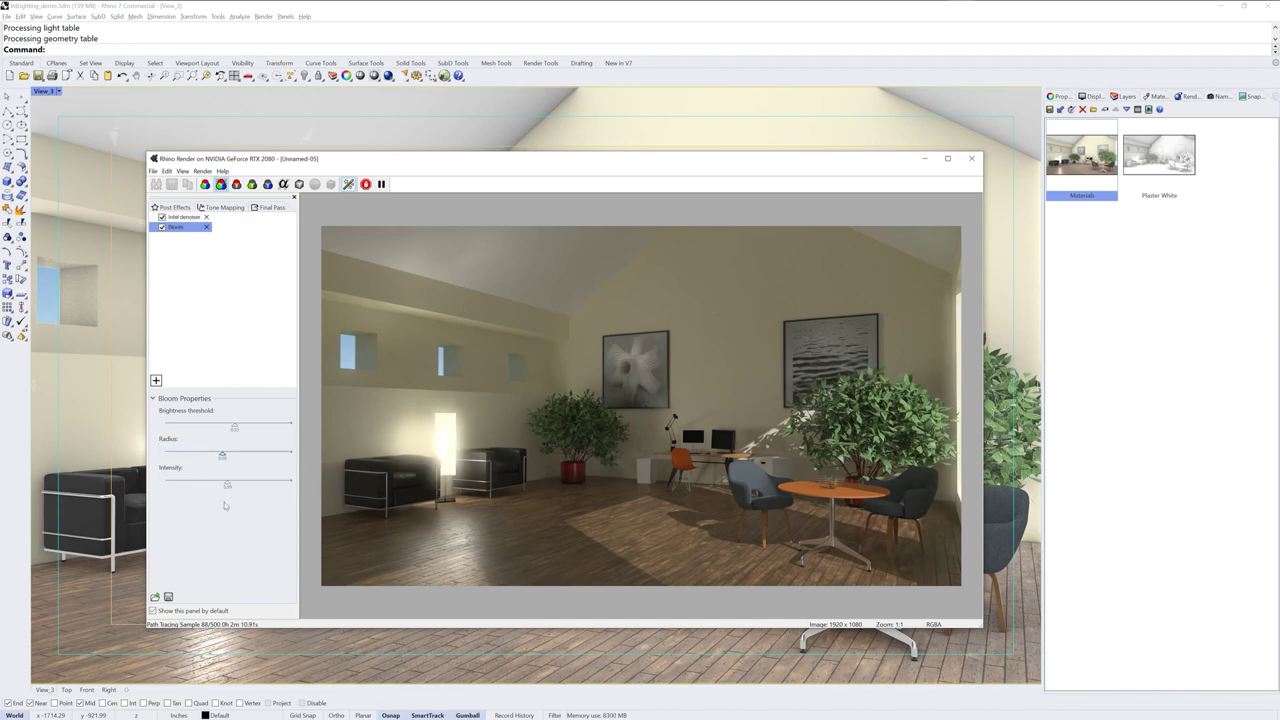
left_click(247, 458)
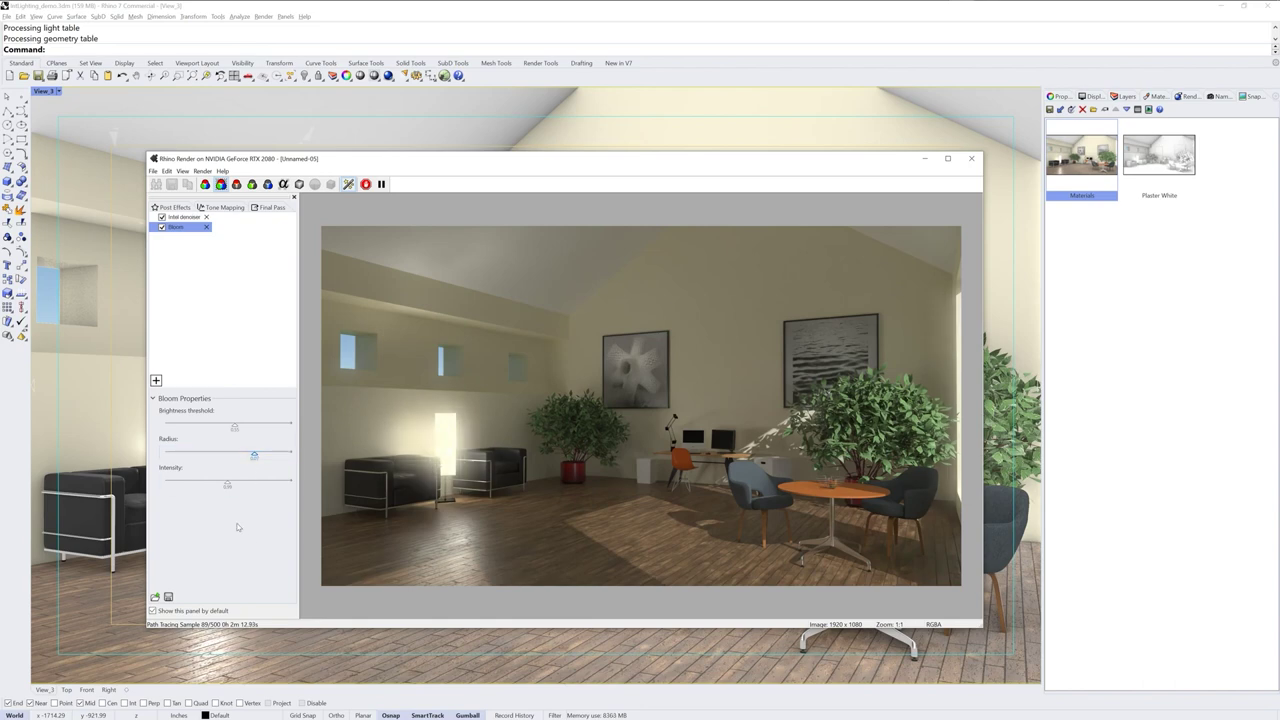
left_click_drag(228, 484, 186, 481)
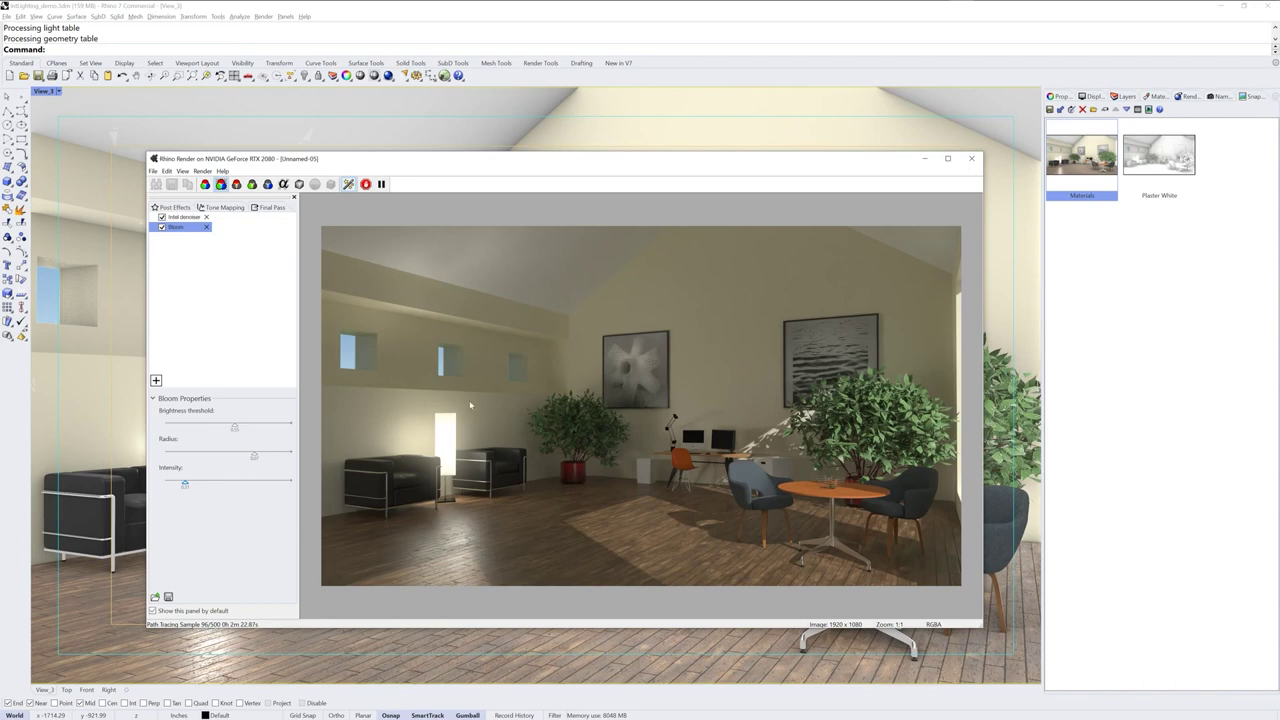
Toggle Bloom and the Intel Denoiser off and on to compare, nudging bloom intensity down.
left_click(162, 228)
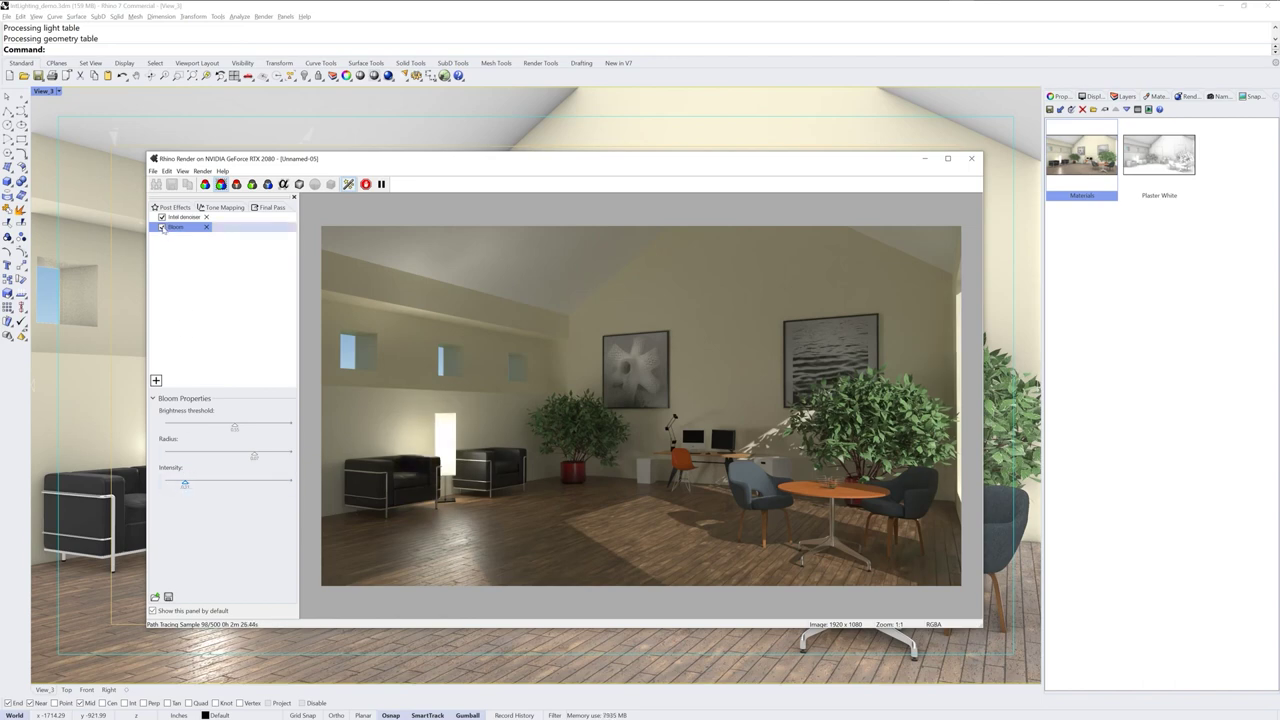
left_click(162, 228)
left_click(162, 228)
left_click(162, 228)
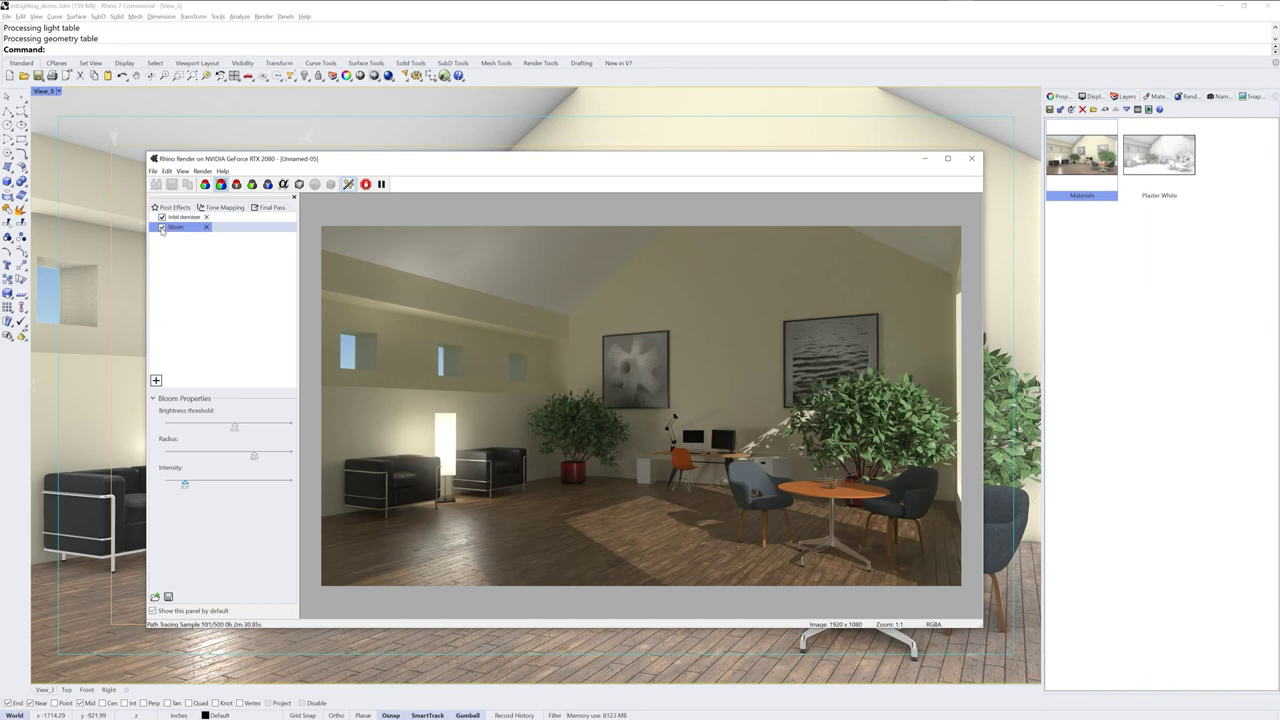
left_click_drag(185, 485, 176, 488)
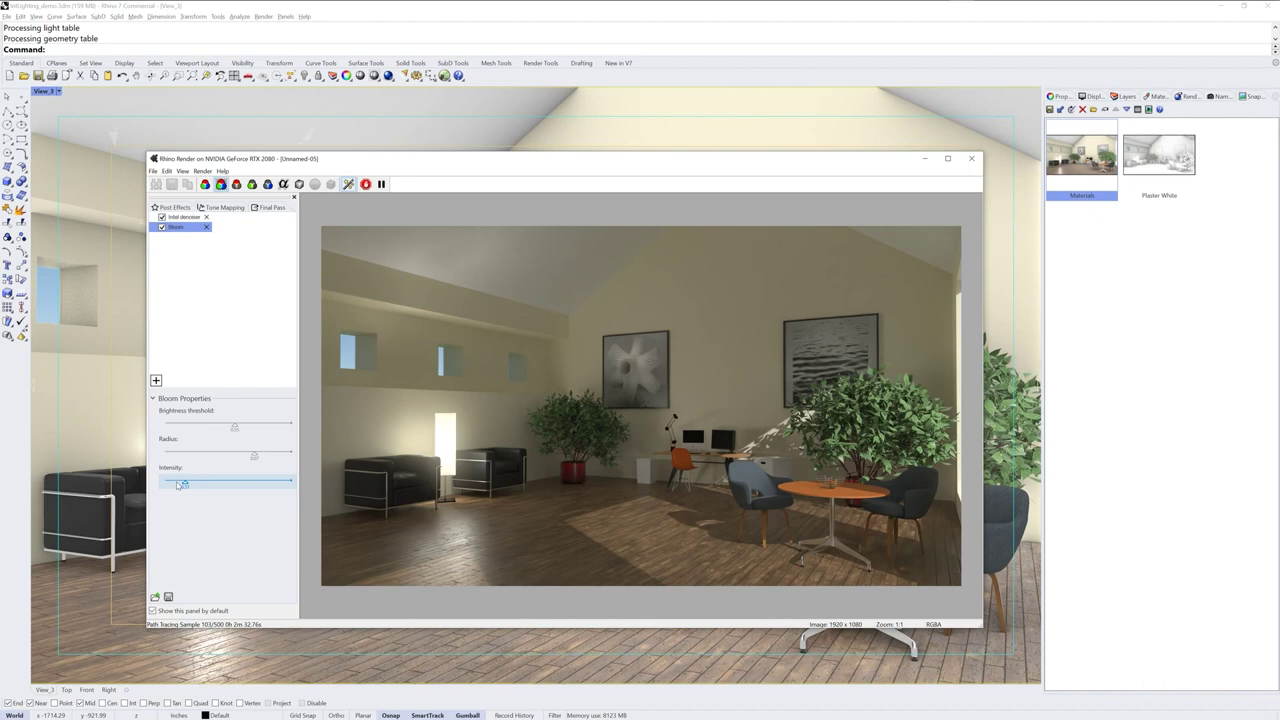
left_click(162, 228)
left_click(162, 228)
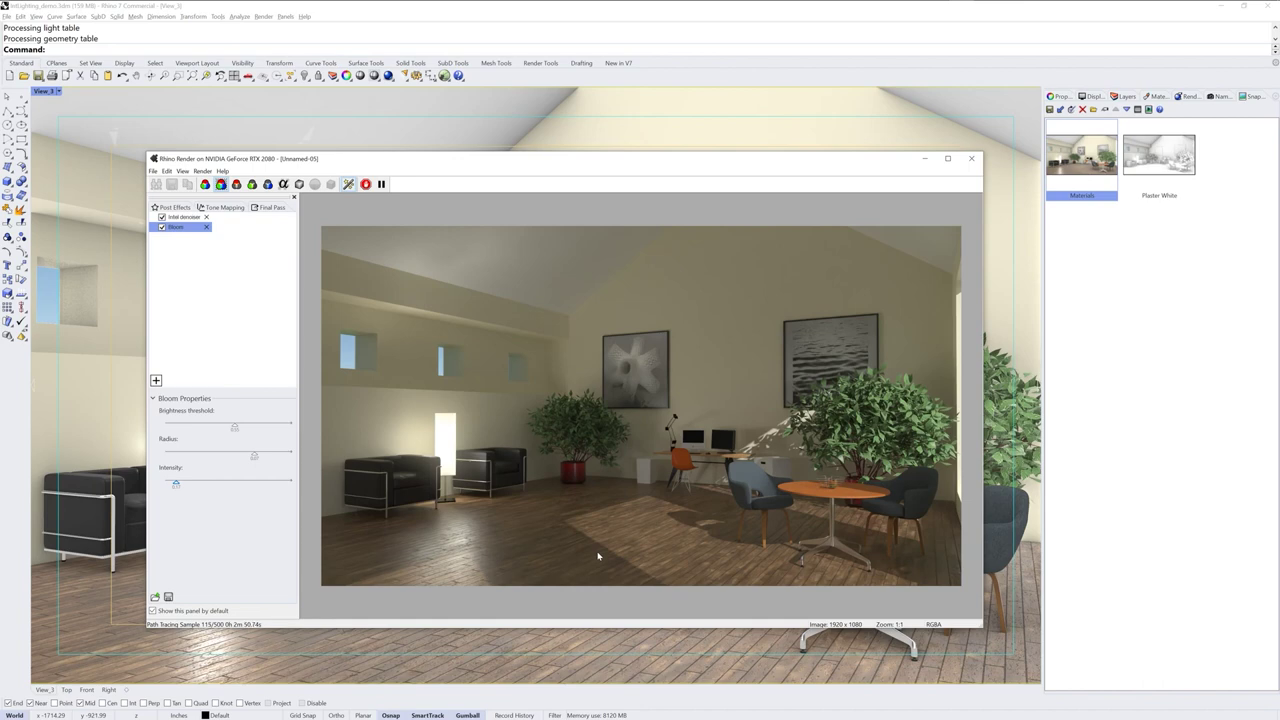
left_click(162, 217)
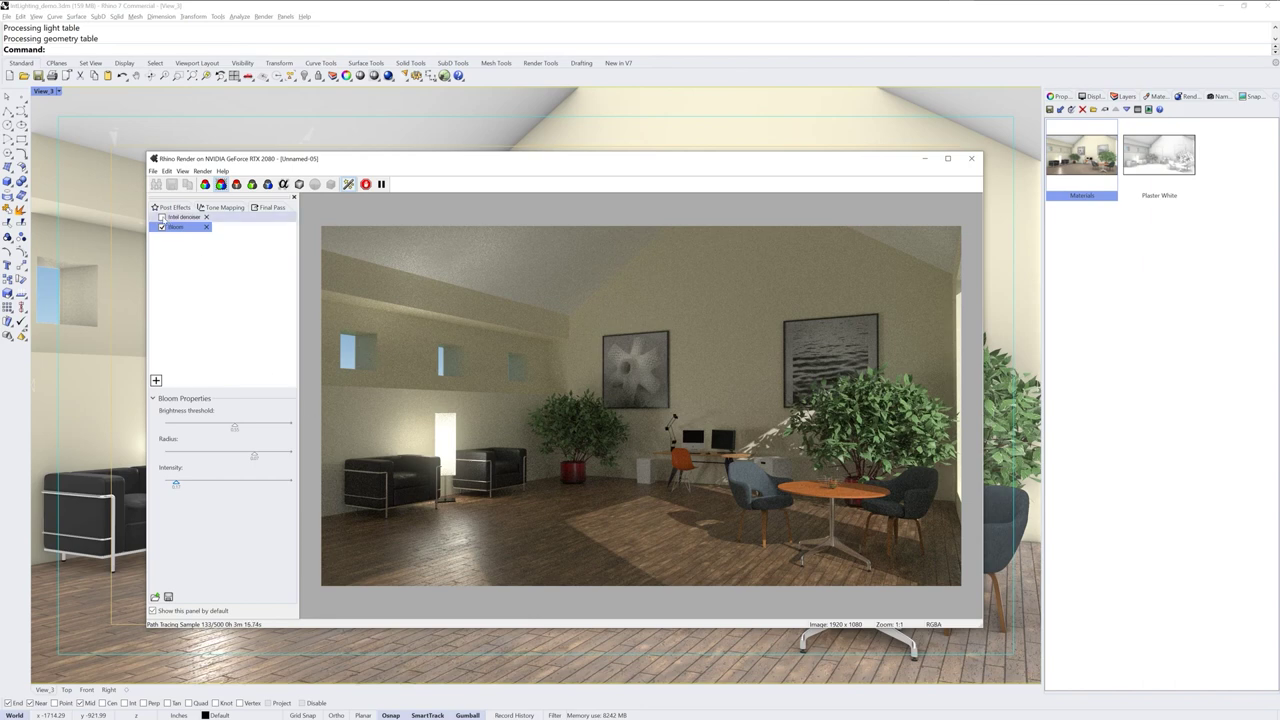
left_click(162, 217)
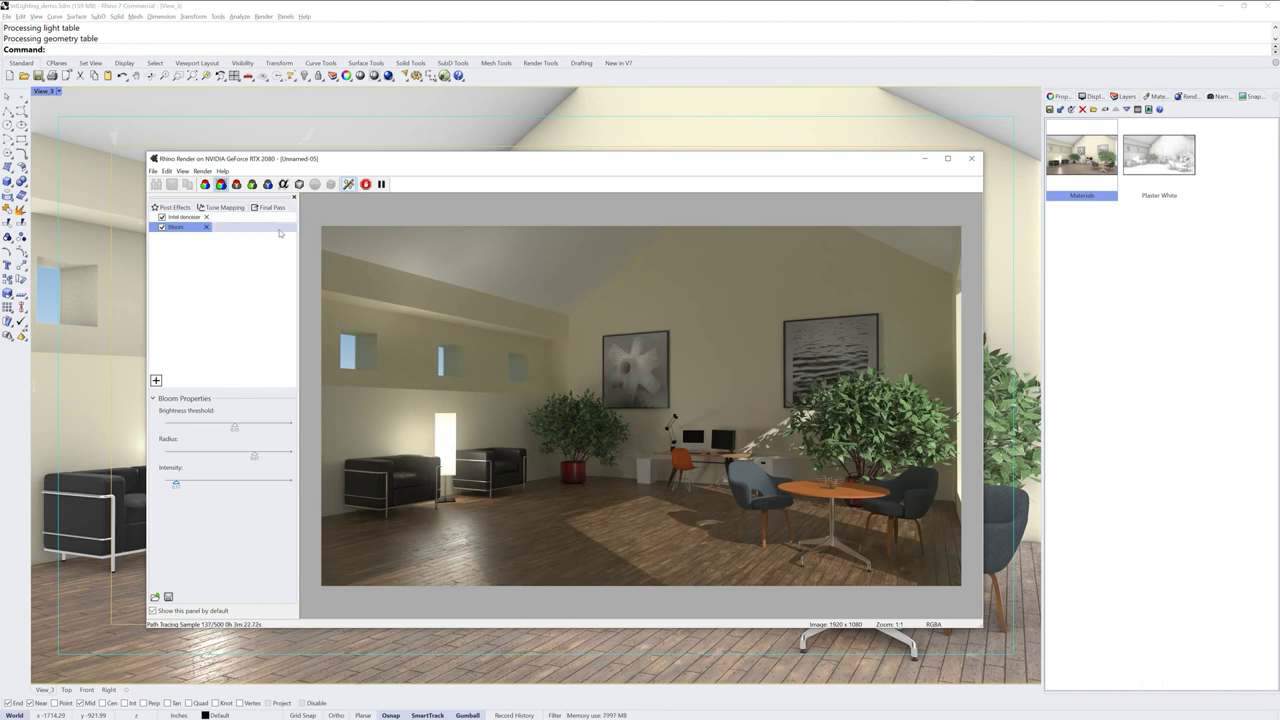
Set the Tone Mapping method to Filmic with Medium contrast.
left_click(224, 207)
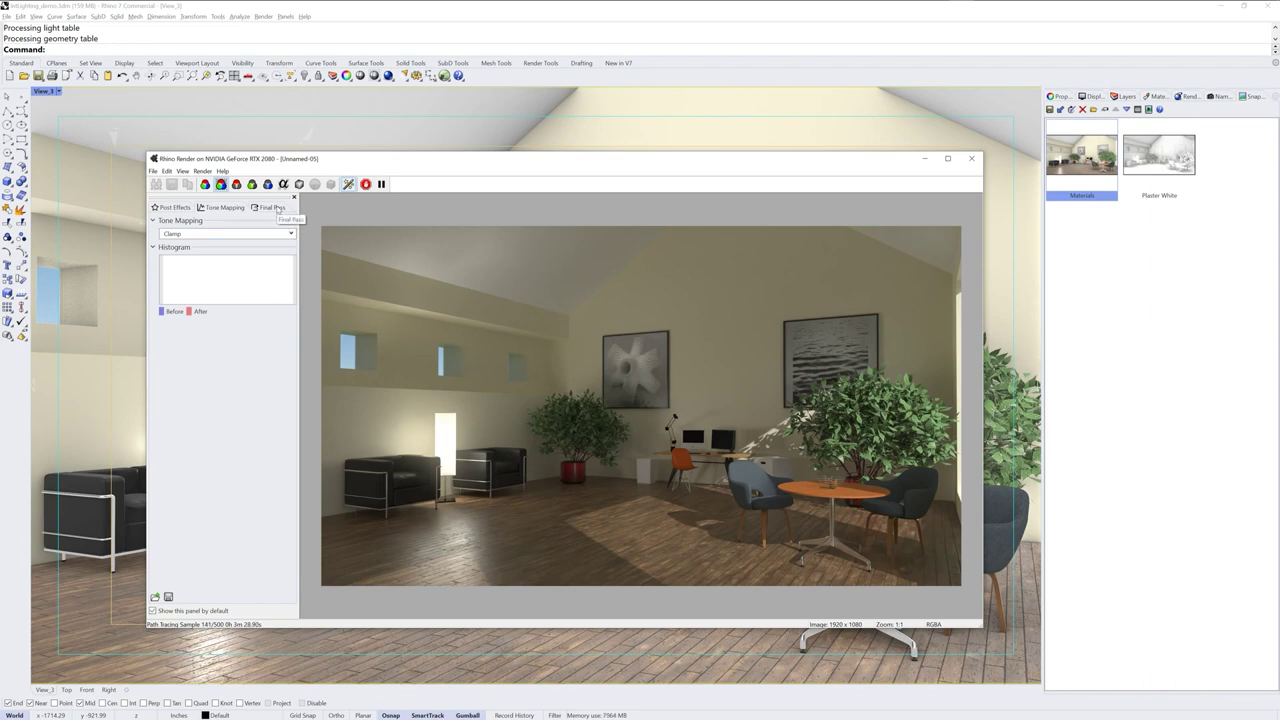
left_click(291, 234)
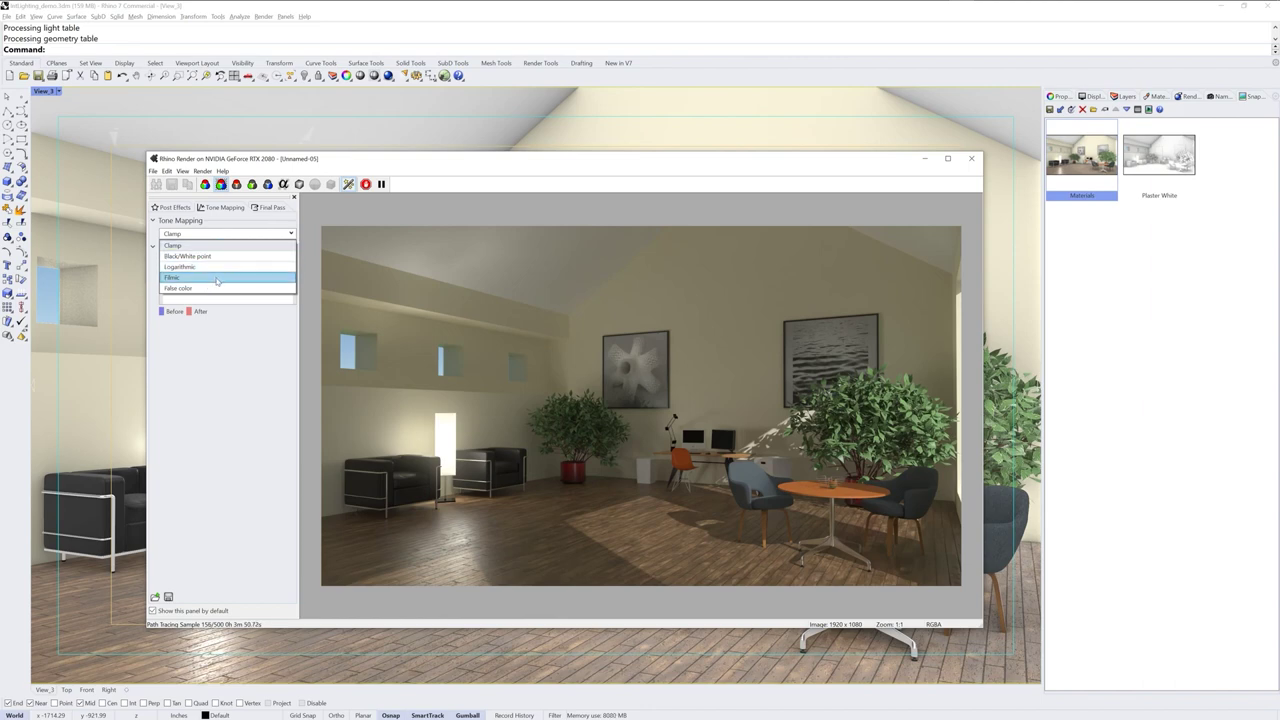
left_click(217, 278)
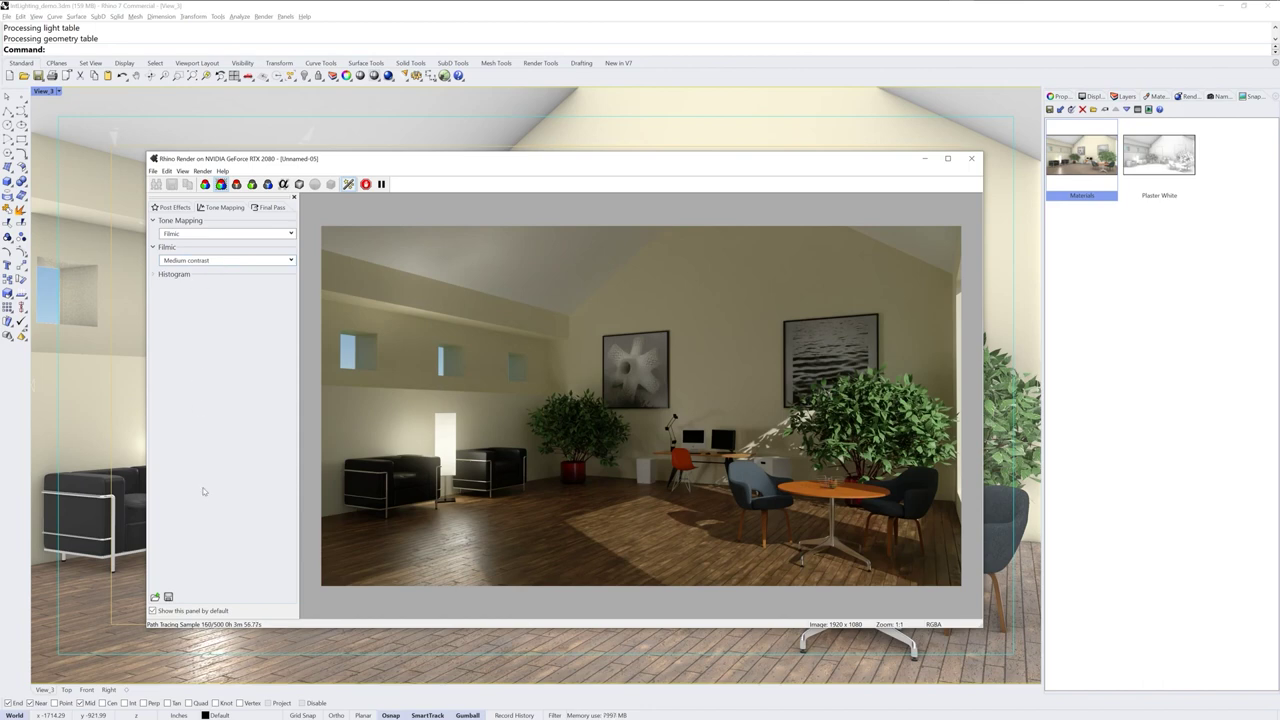
Add Hue/Saturation/Luminance and Brightness/Contrast final-pass effects, resetting Brightness/Contrast to defaults.
left_click(271, 207)
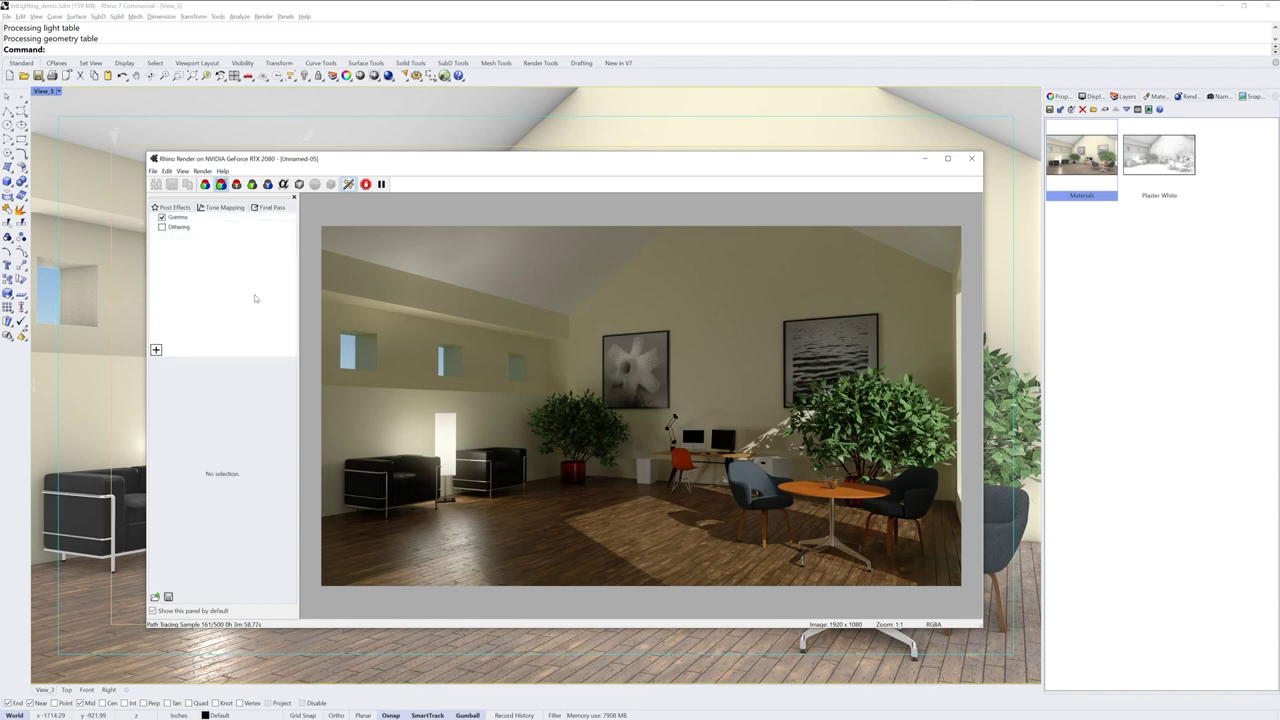
left_click(156, 350)
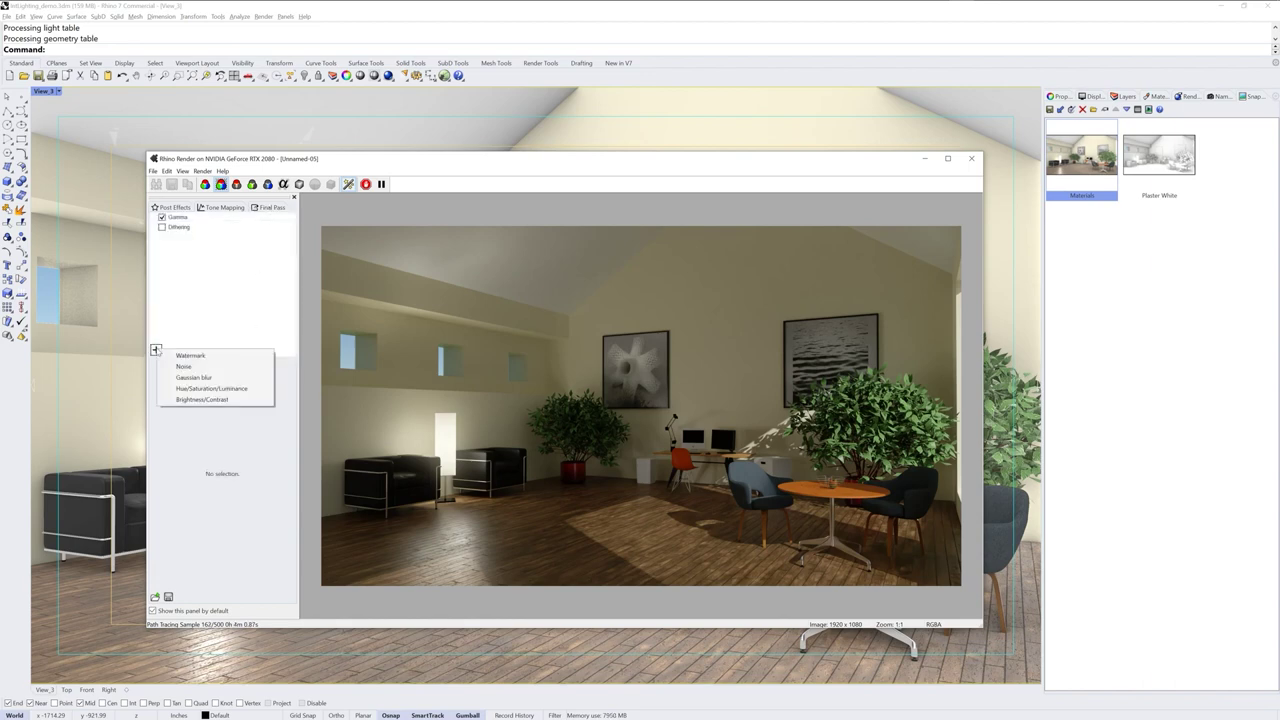
left_click(254, 392)
left_click(156, 350)
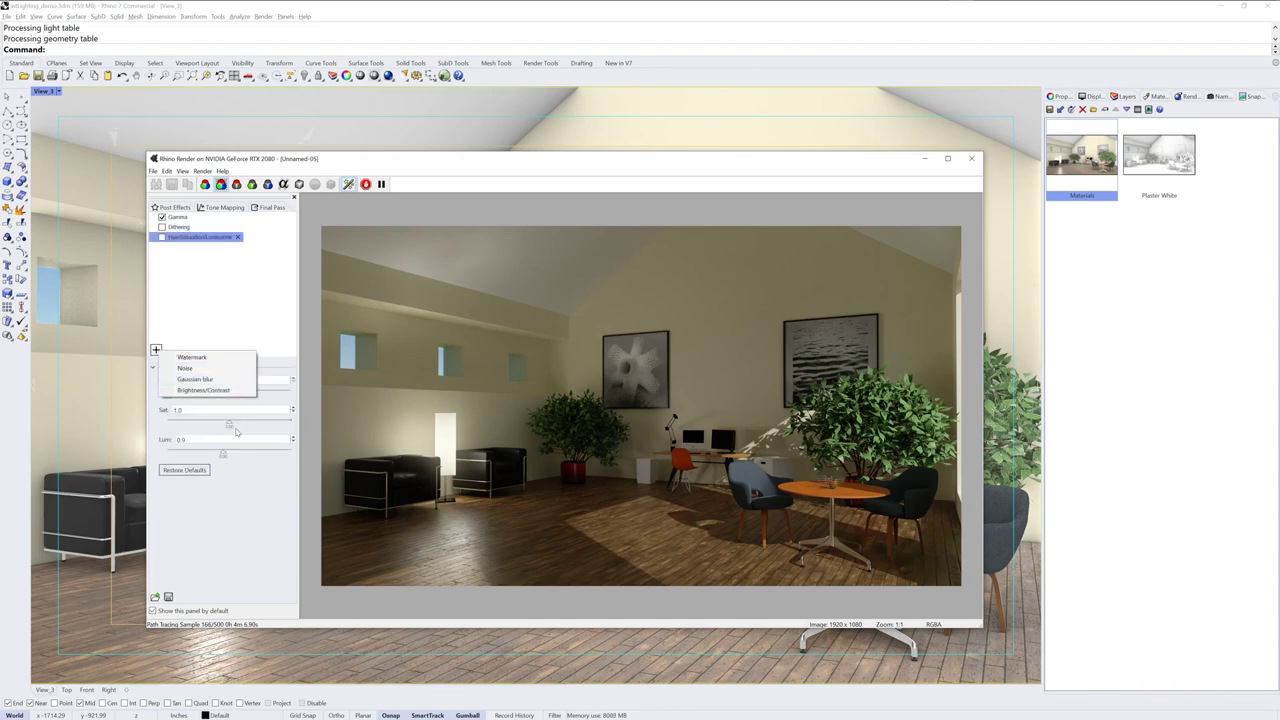
left_click(203, 390)
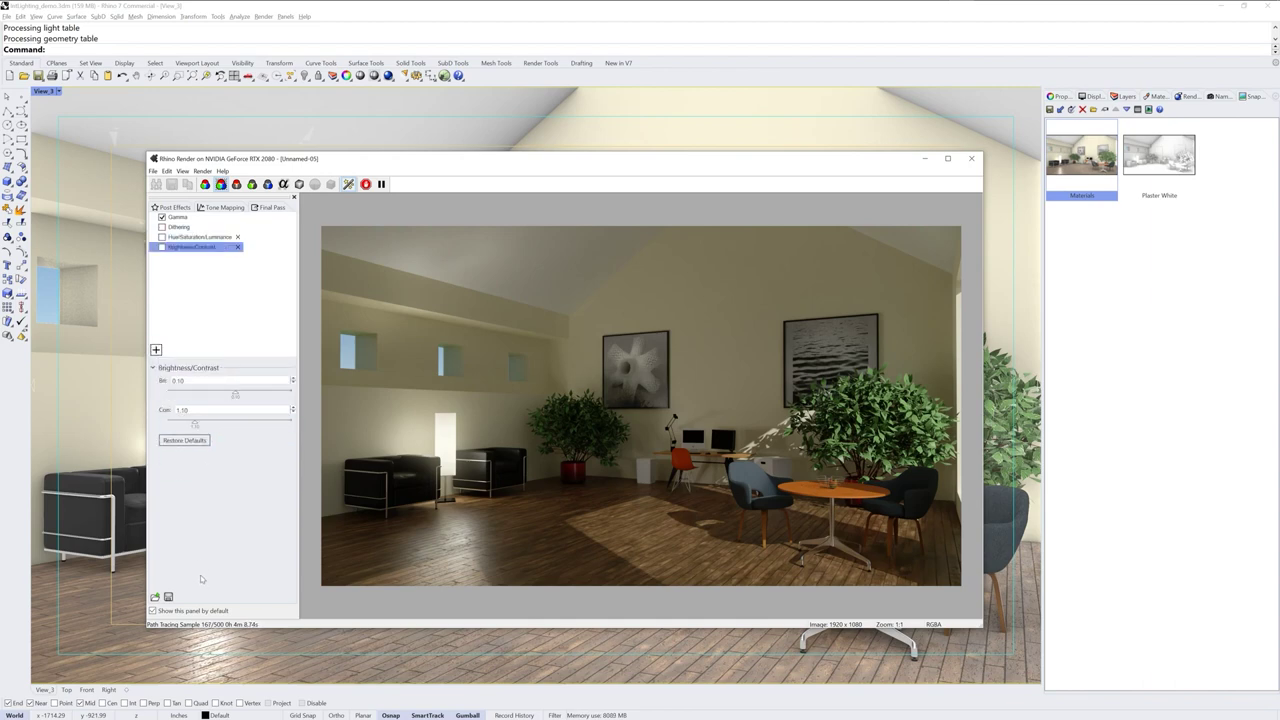
left_click(185, 440)
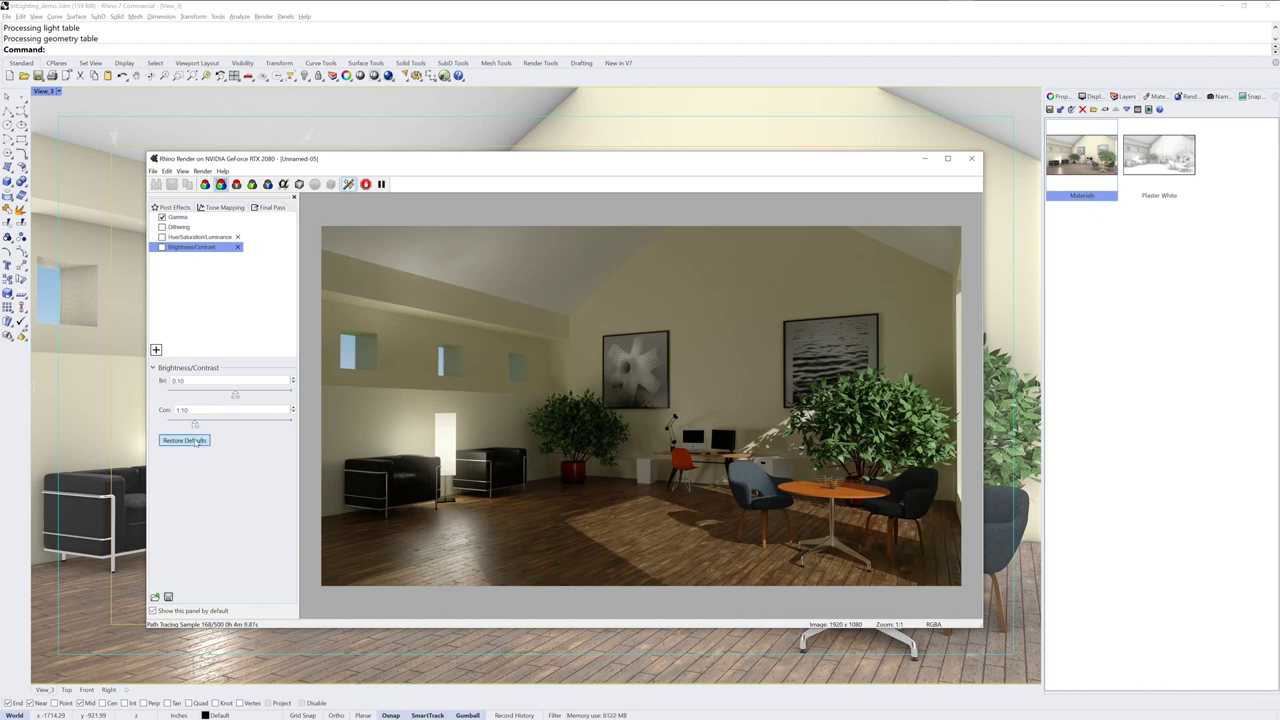
Enable Hue/Saturation/Luminance and try luminance between 1.1 and 1.3, leaving it at 1.2.
left_click(205, 237)
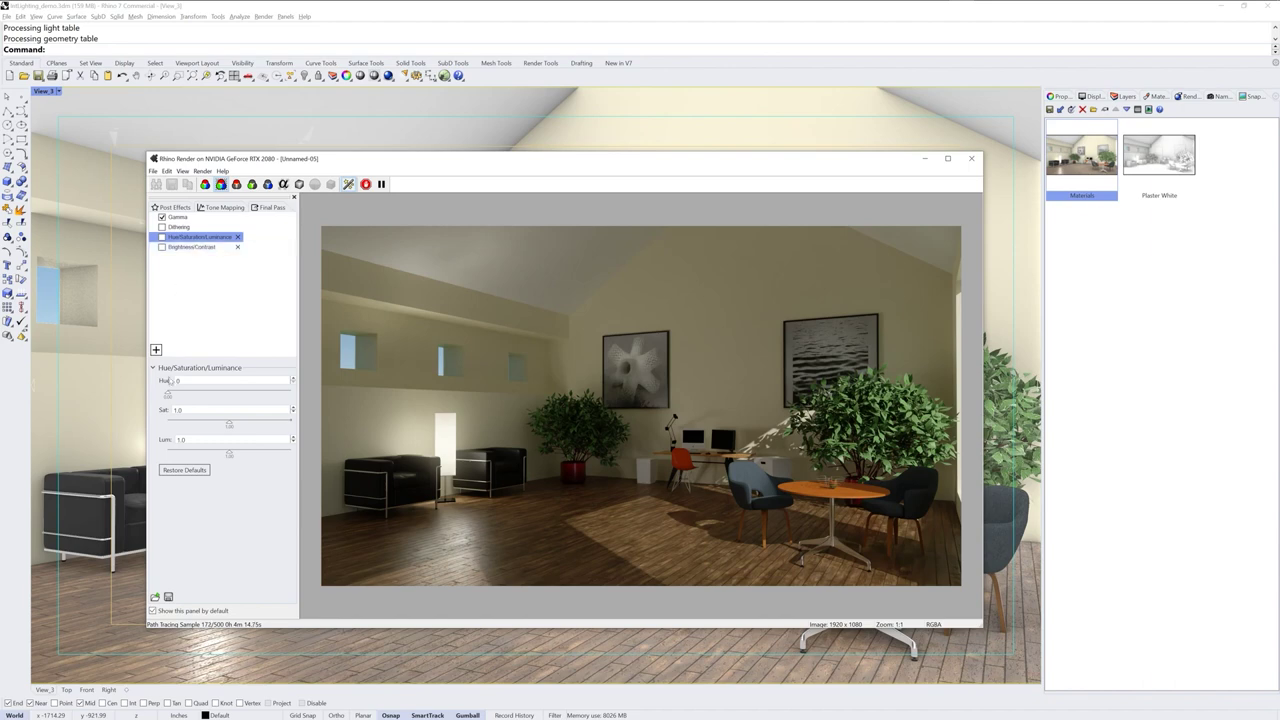
left_click(162, 237)
left_click(293, 438)
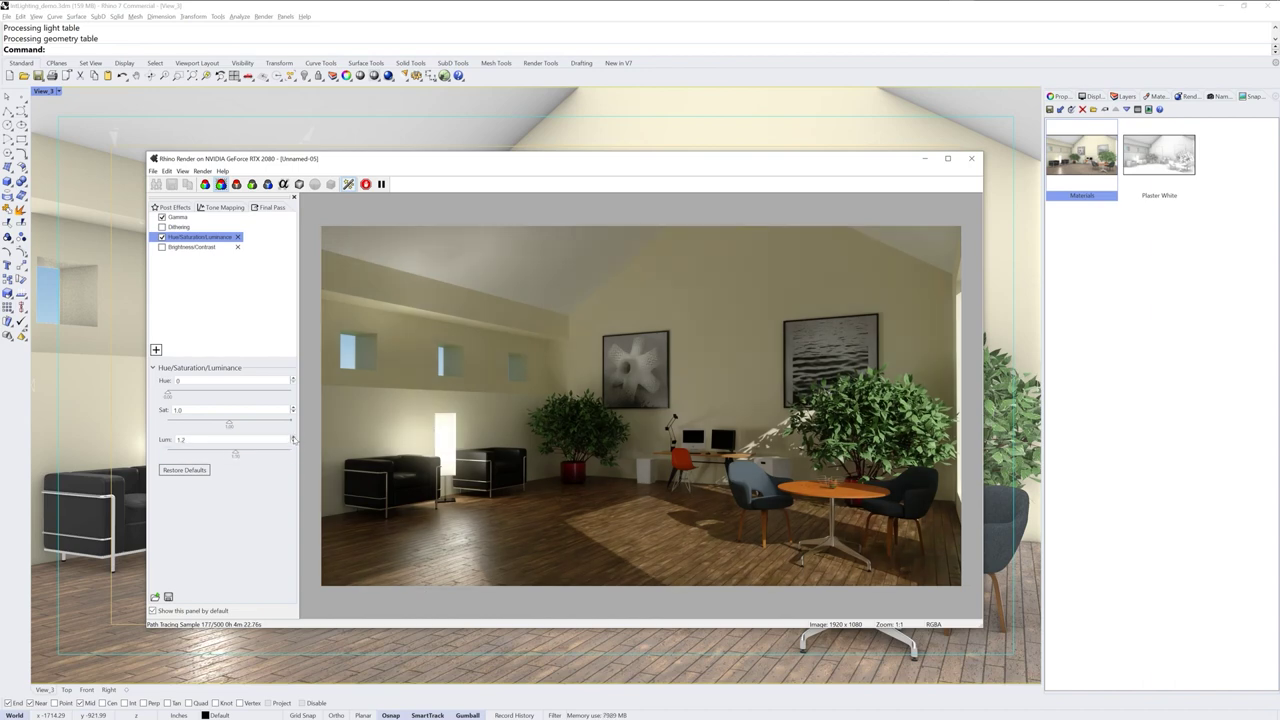
left_click(293, 438)
left_click(293, 438)
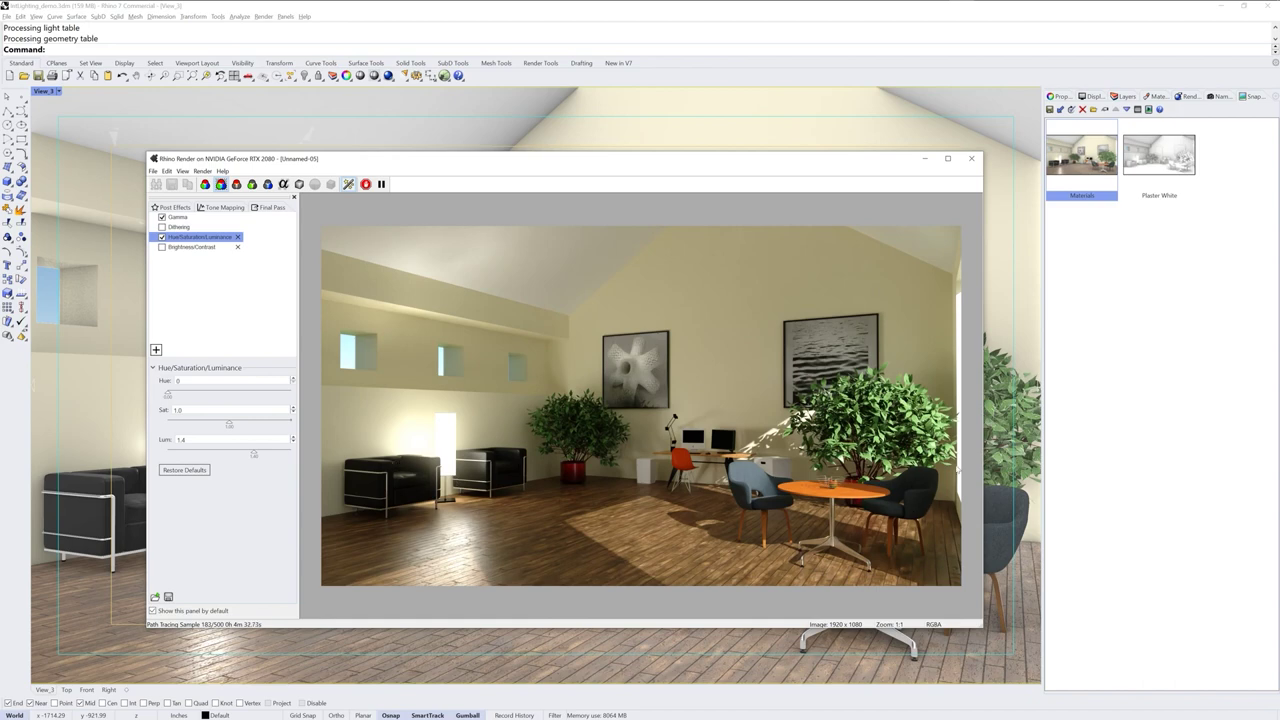
left_click(293, 443)
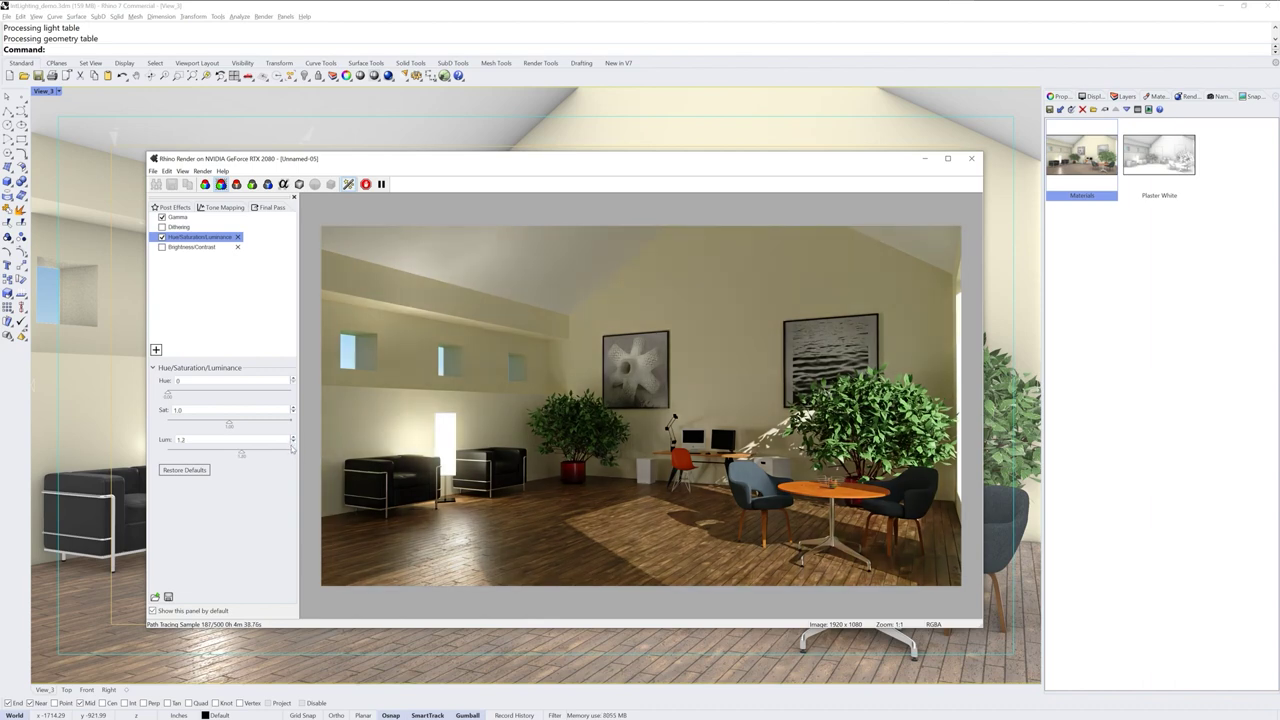
left_click(293, 443)
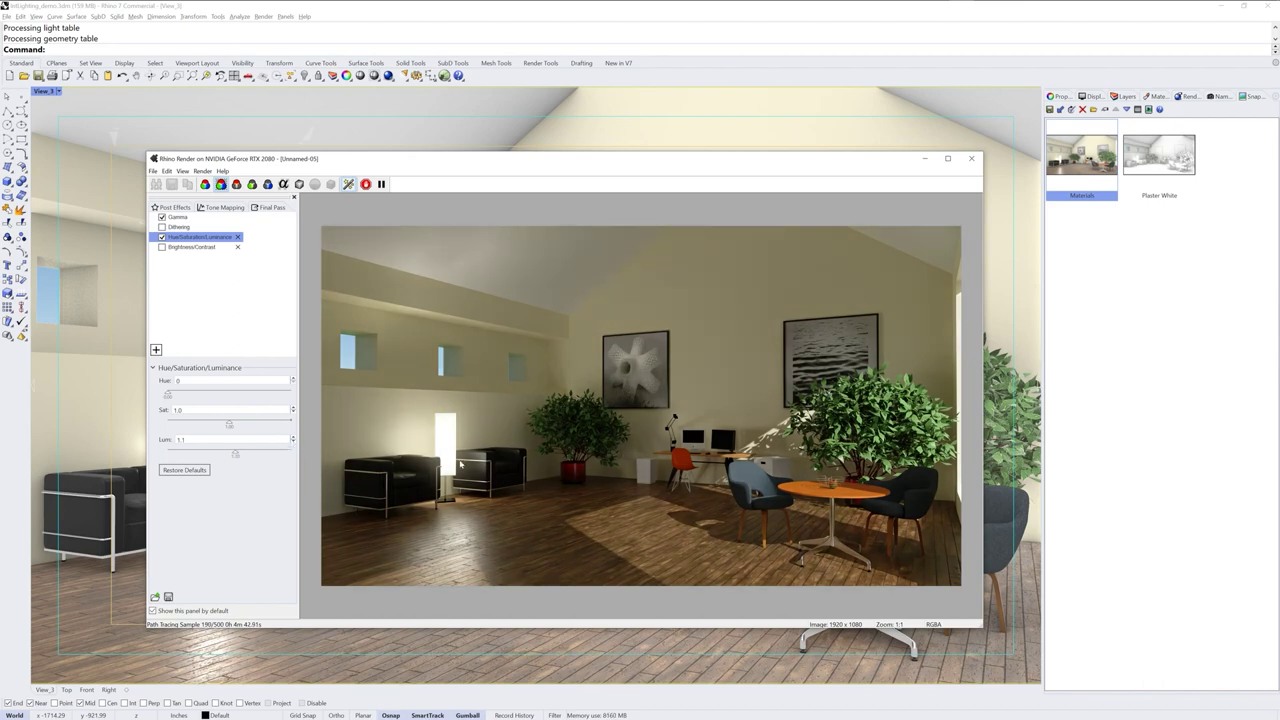
left_click(293, 437)
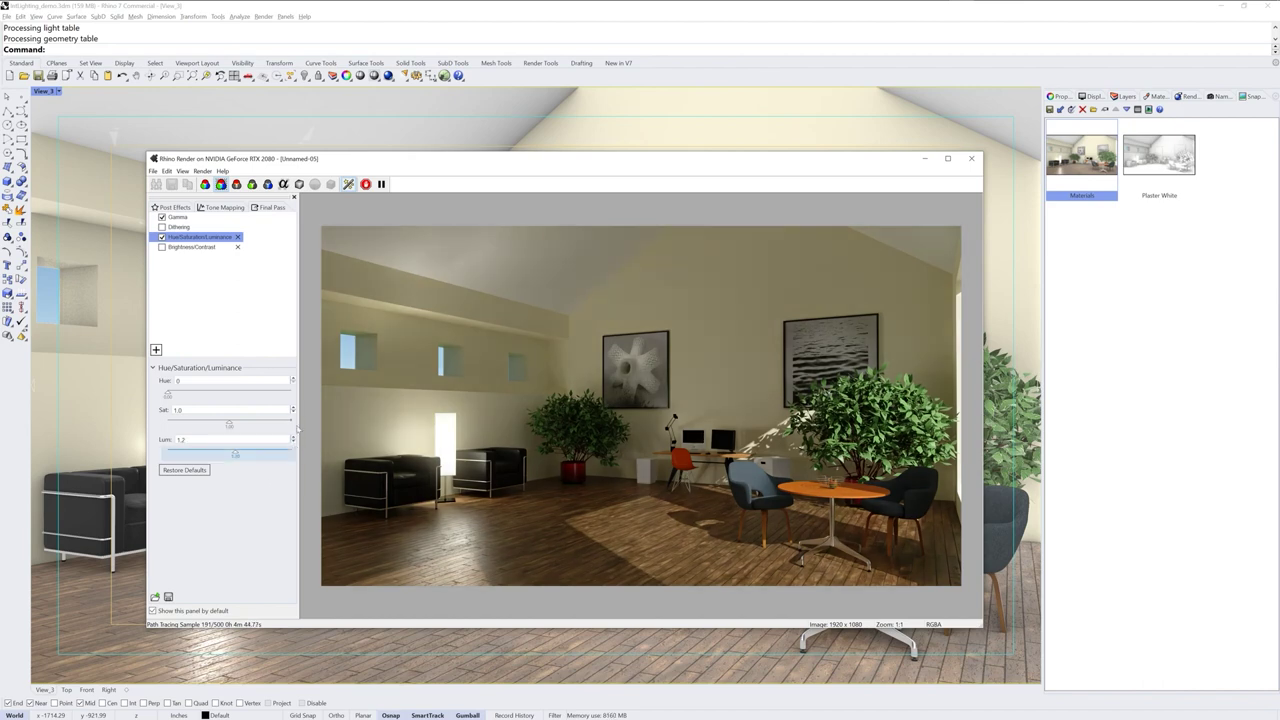
Raise HSL saturation past 1.3 and drop luminance back to 1.1.
left_click(293, 407)
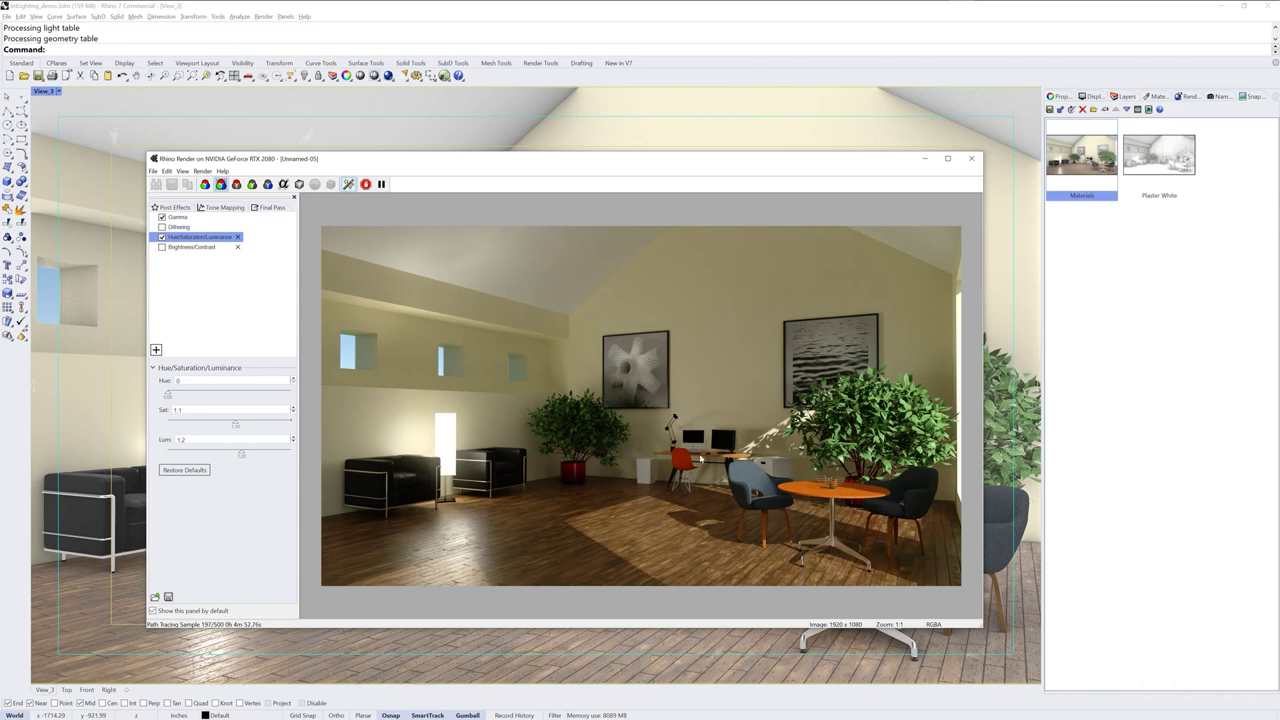
left_click(294, 408)
left_click(294, 408)
left_click(294, 408)
left_click(293, 442)
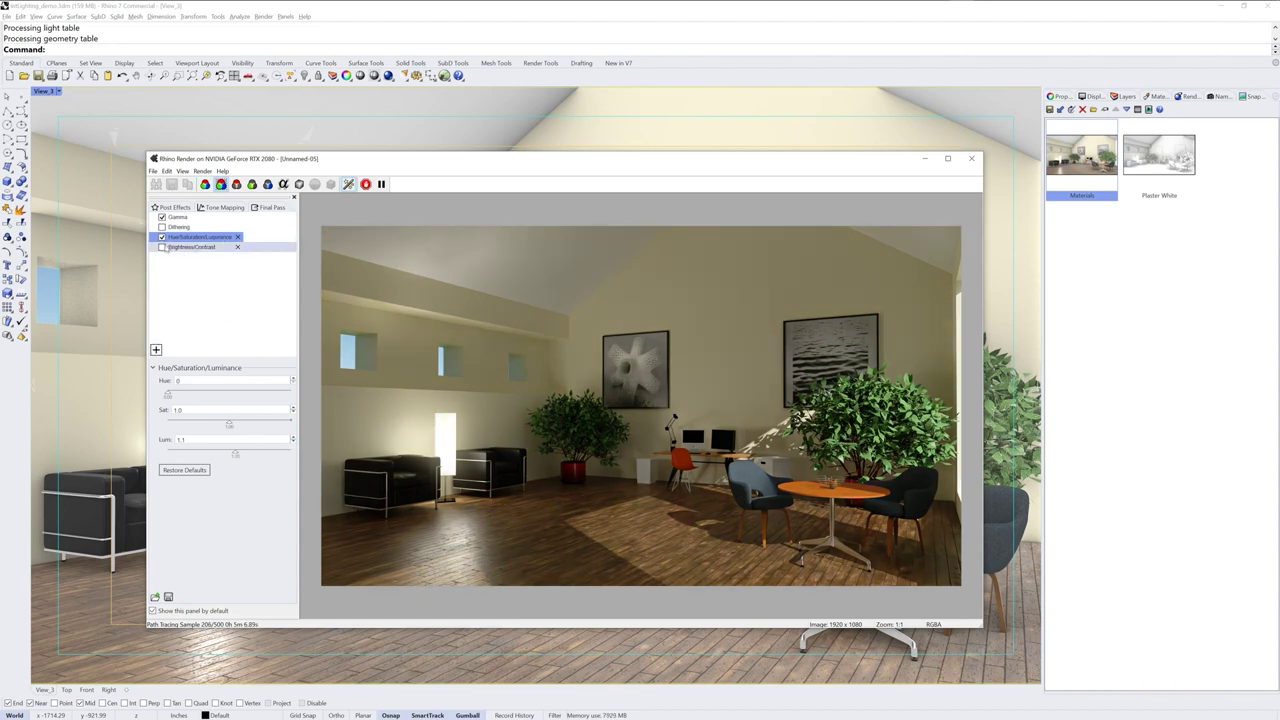
Enable the Brightness/Contrast post effect and raise its brightness in steps to 0.30.
left_click(177, 248)
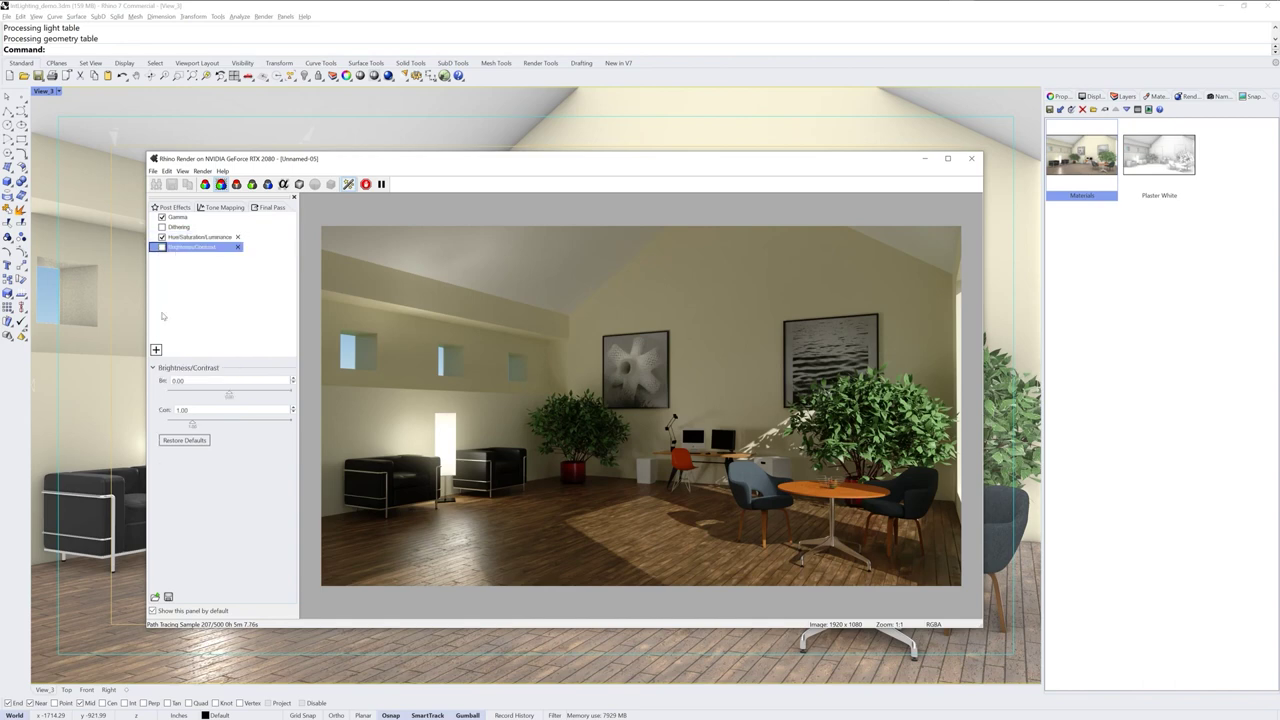
left_click(162, 247)
left_click(294, 380)
left_click(294, 380)
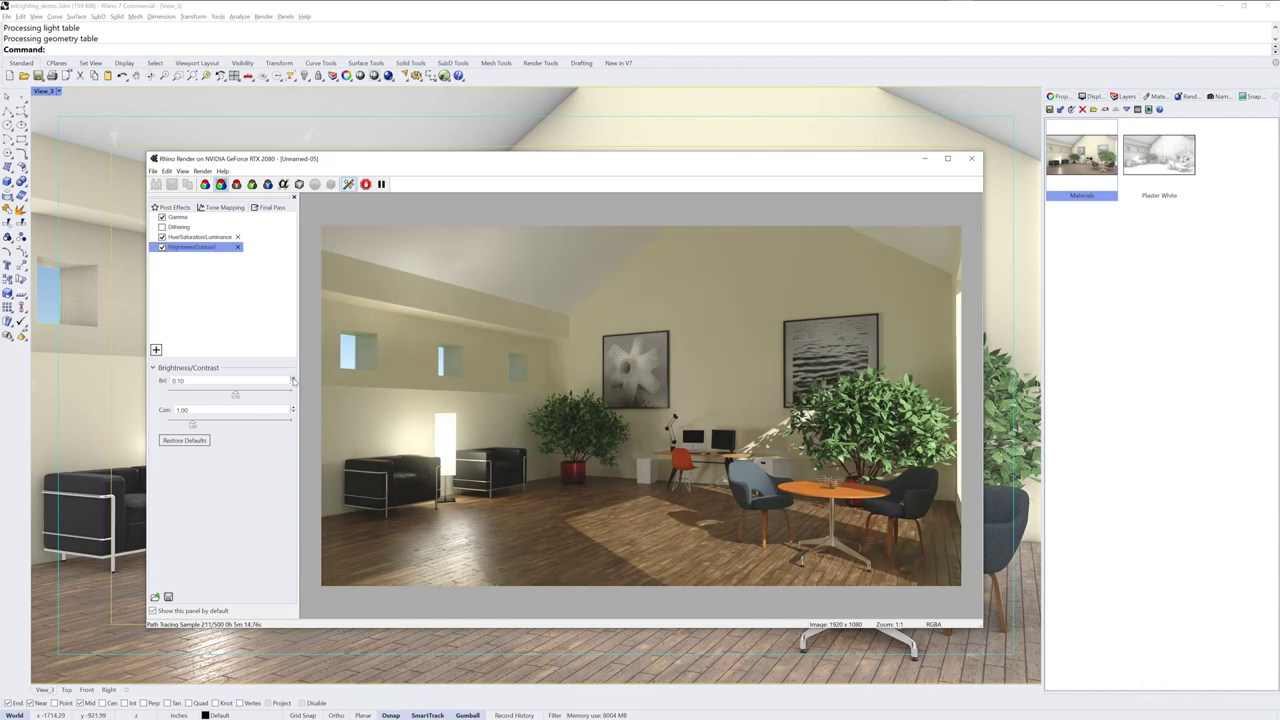
left_click(294, 380)
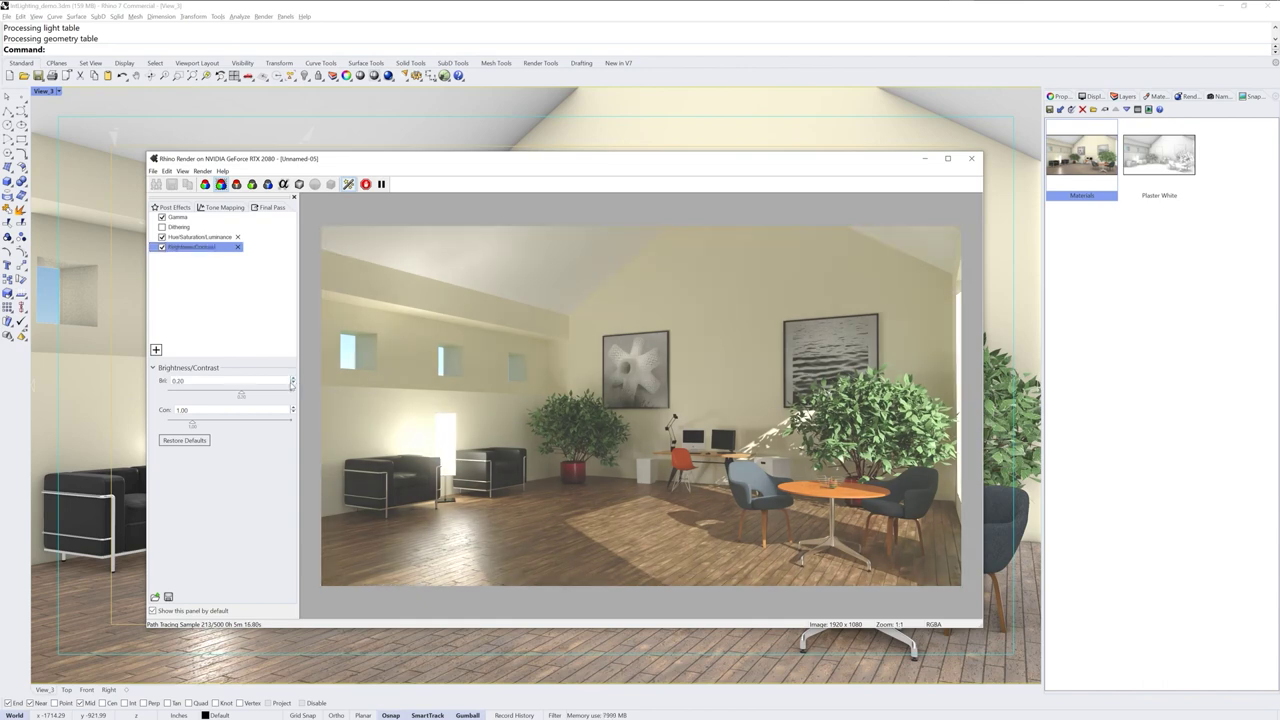
left_click(294, 380)
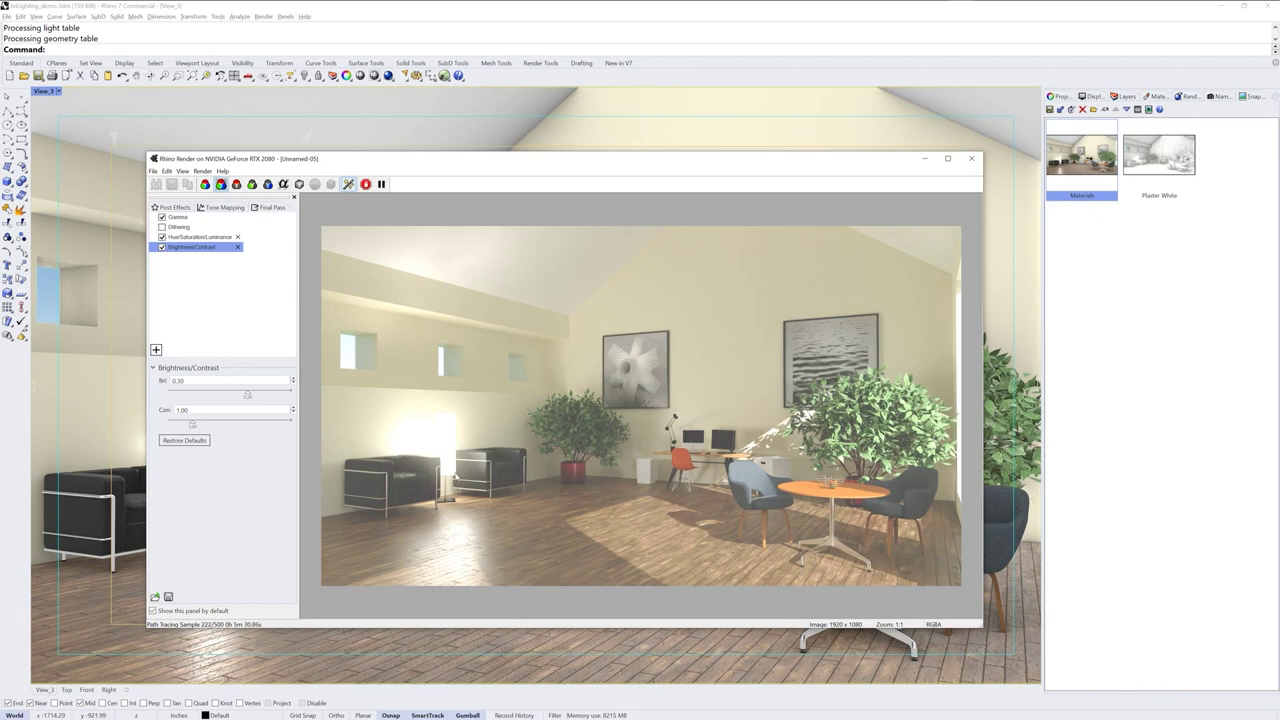
Settle the Brightness/Contrast effect at brightness 0.20 and contrast 1.20.
left_click(293, 383)
left_click(293, 383)
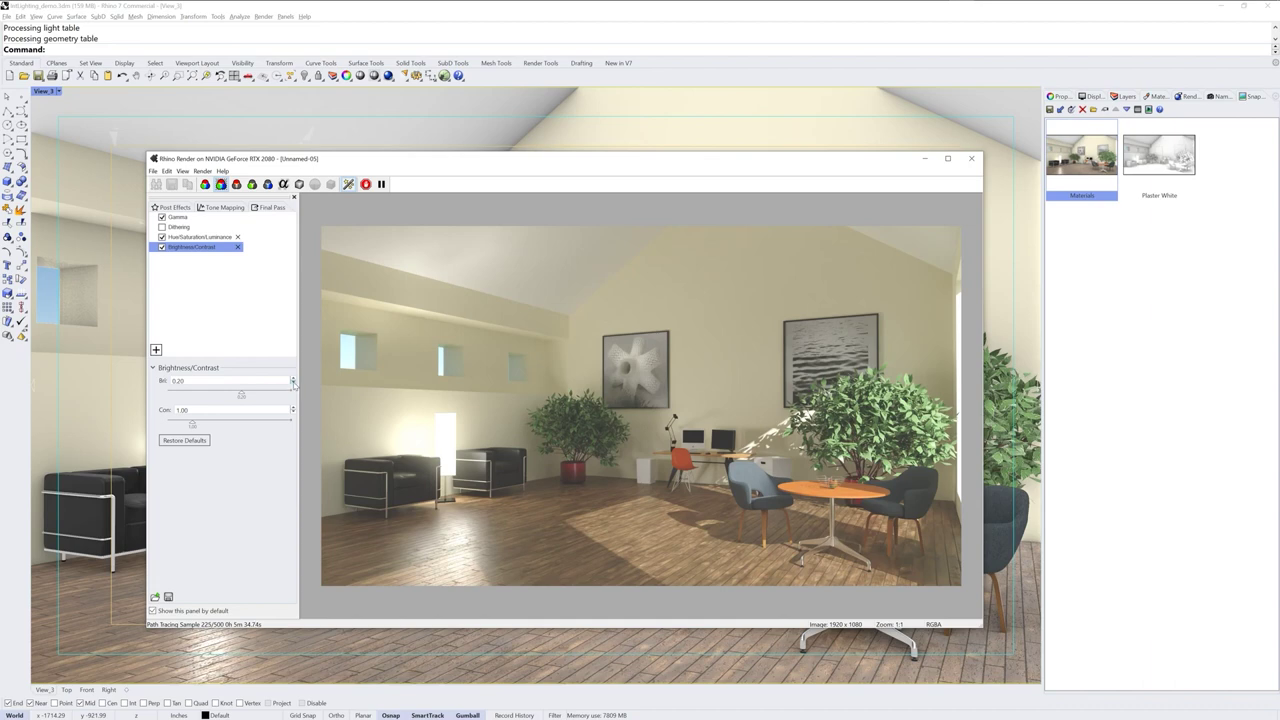
left_click(293, 384)
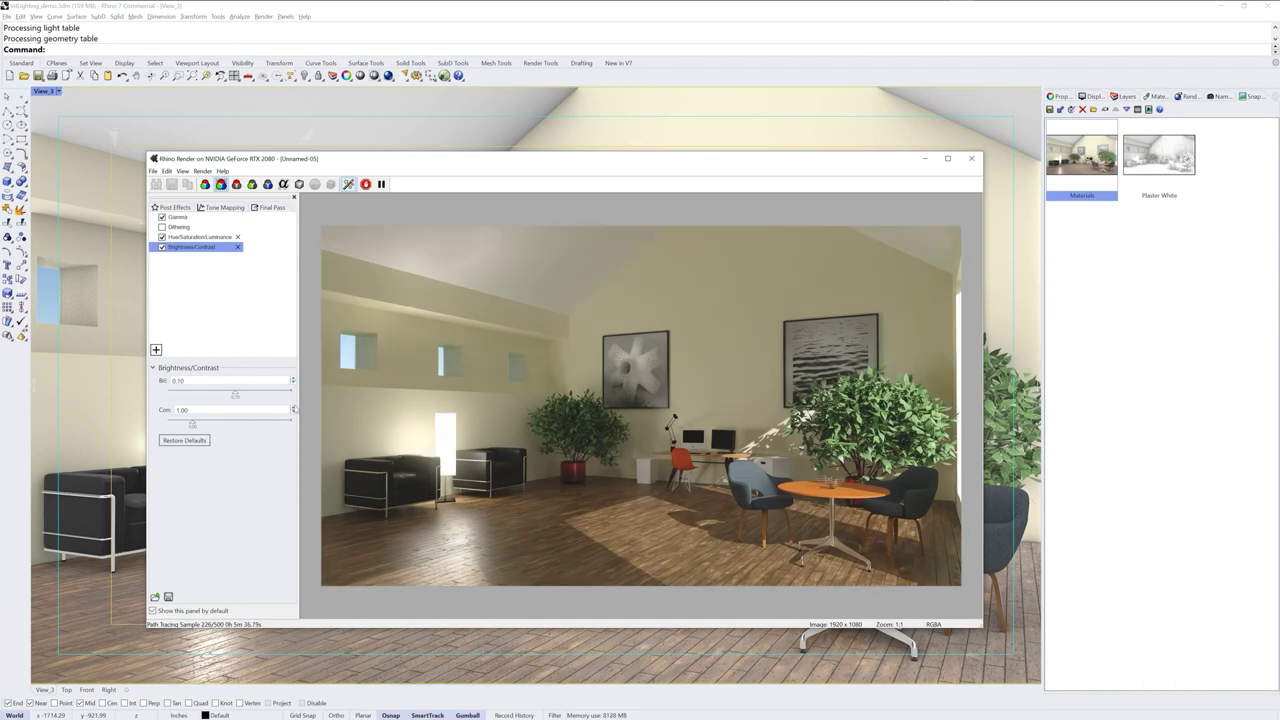
left_click(293, 408)
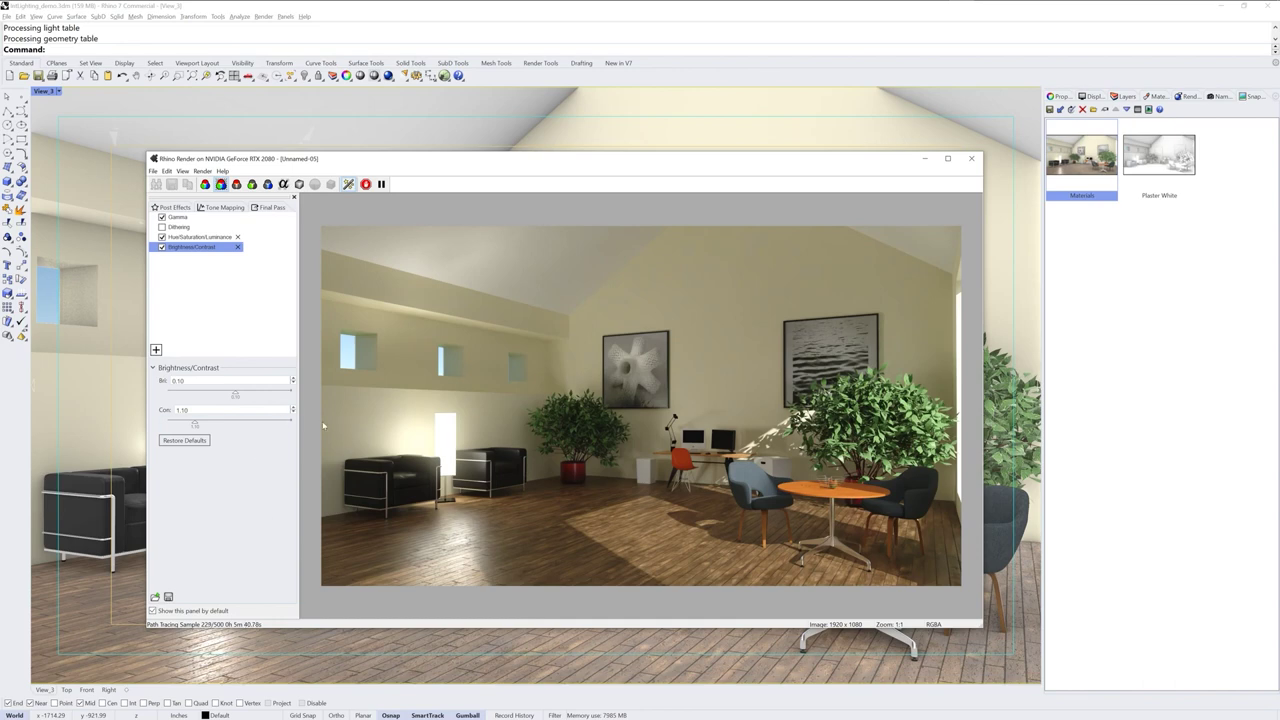
left_click(293, 408)
left_click(293, 378)
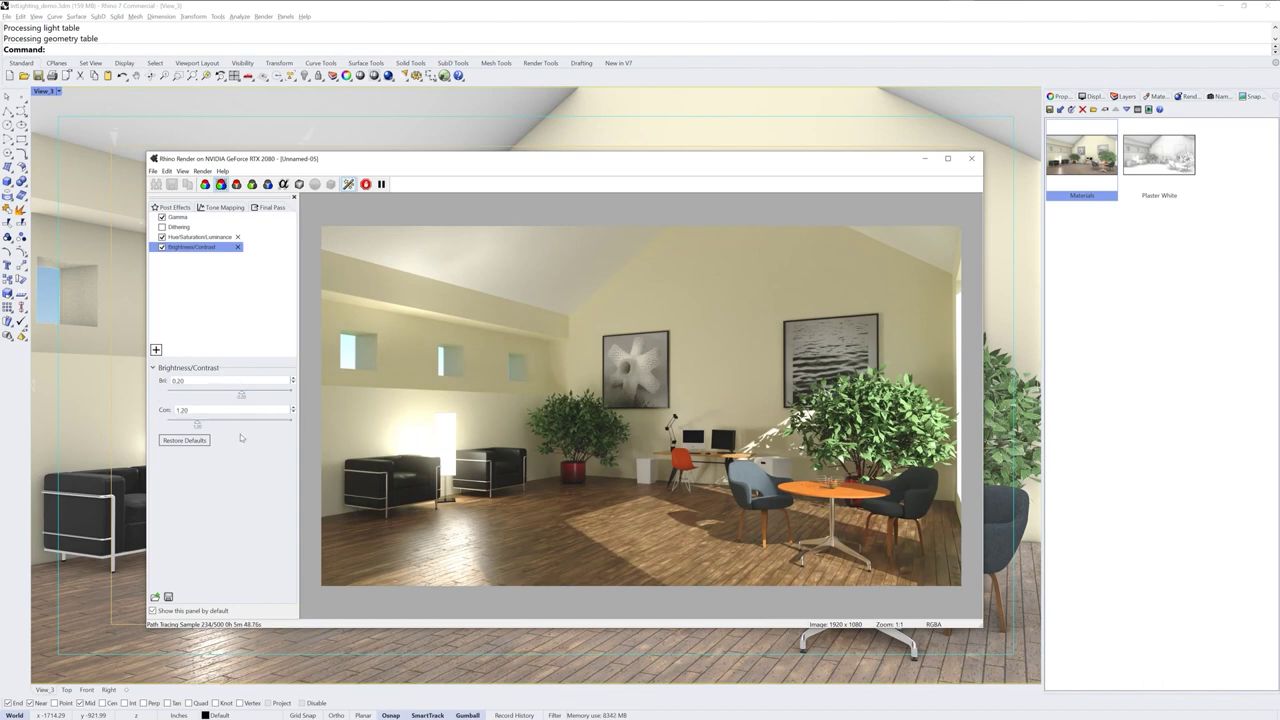
left_click(204, 237)
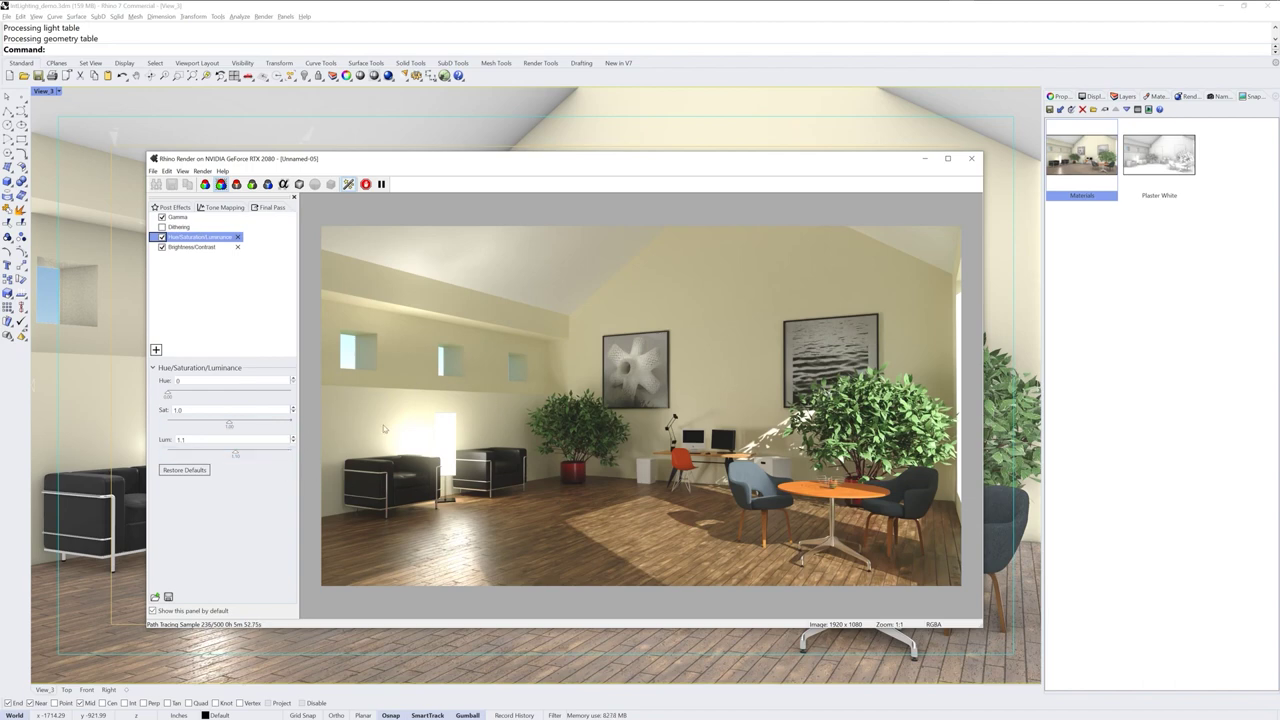
Step the Hue/Saturation/Luminance luminance down through 1.0 and 0.9 to 0.8.
left_click(293, 443)
left_click(293, 443)
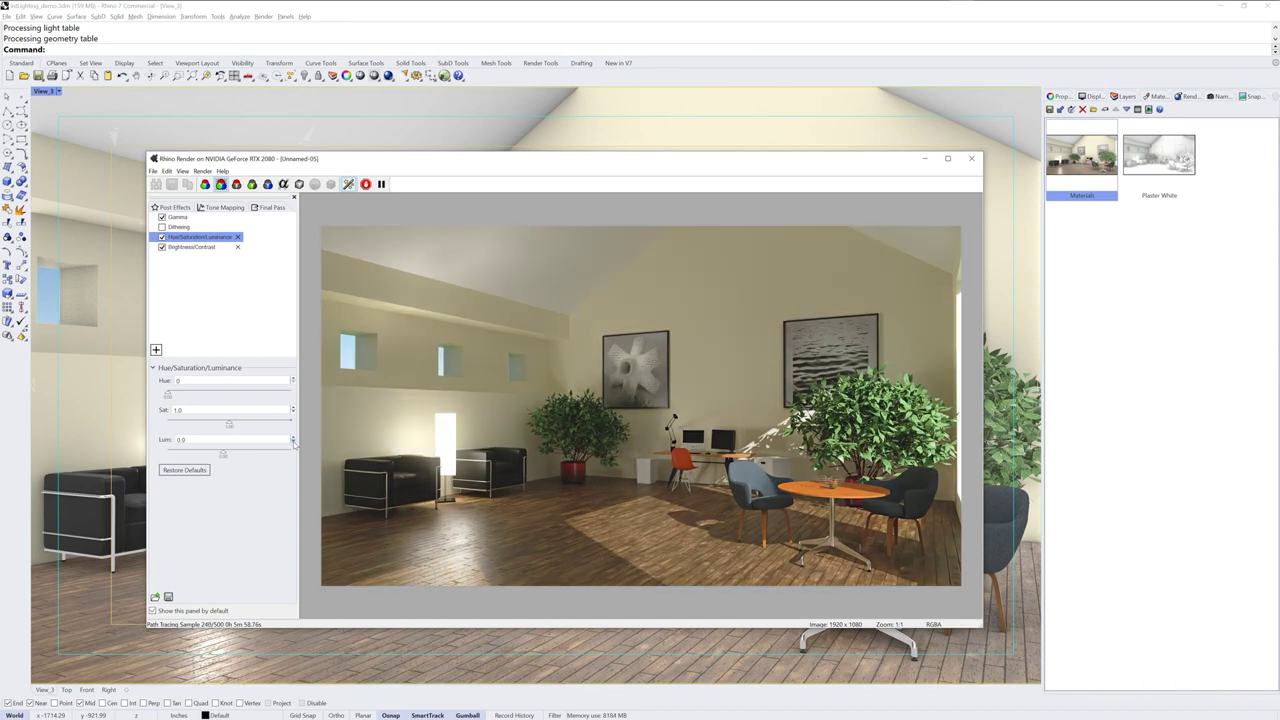
left_click(293, 443)
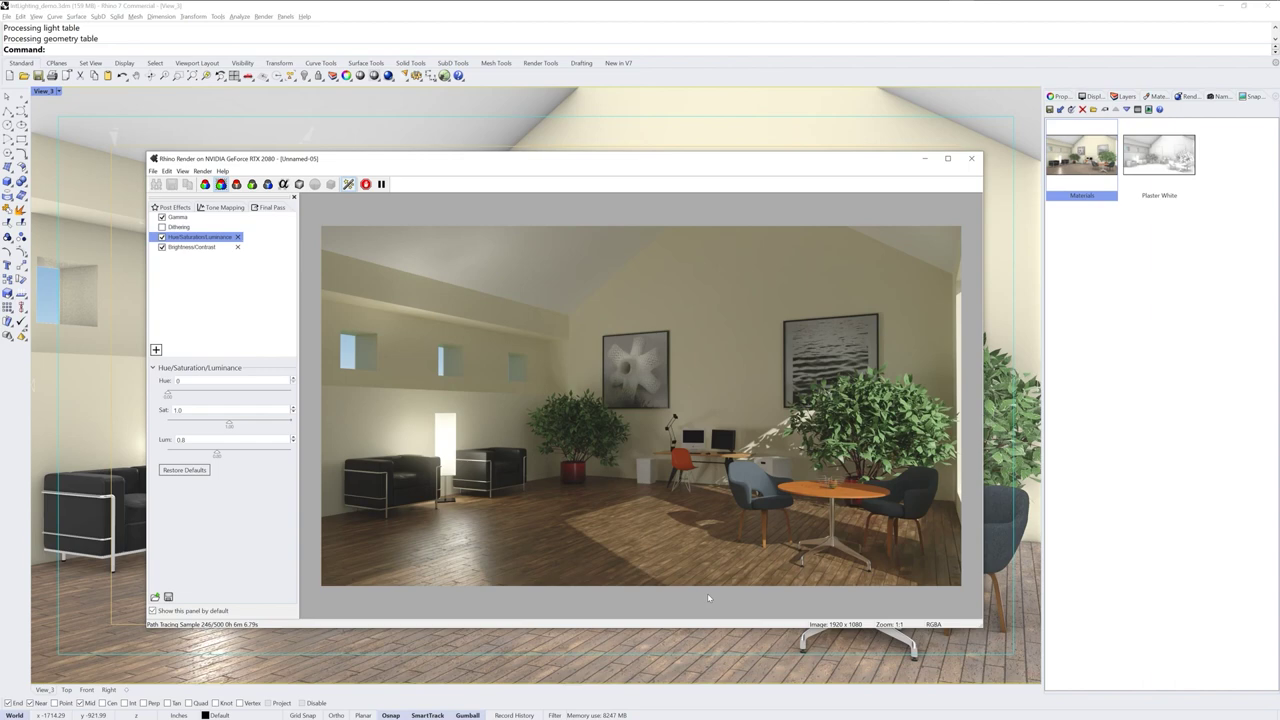
left_click(195, 246)
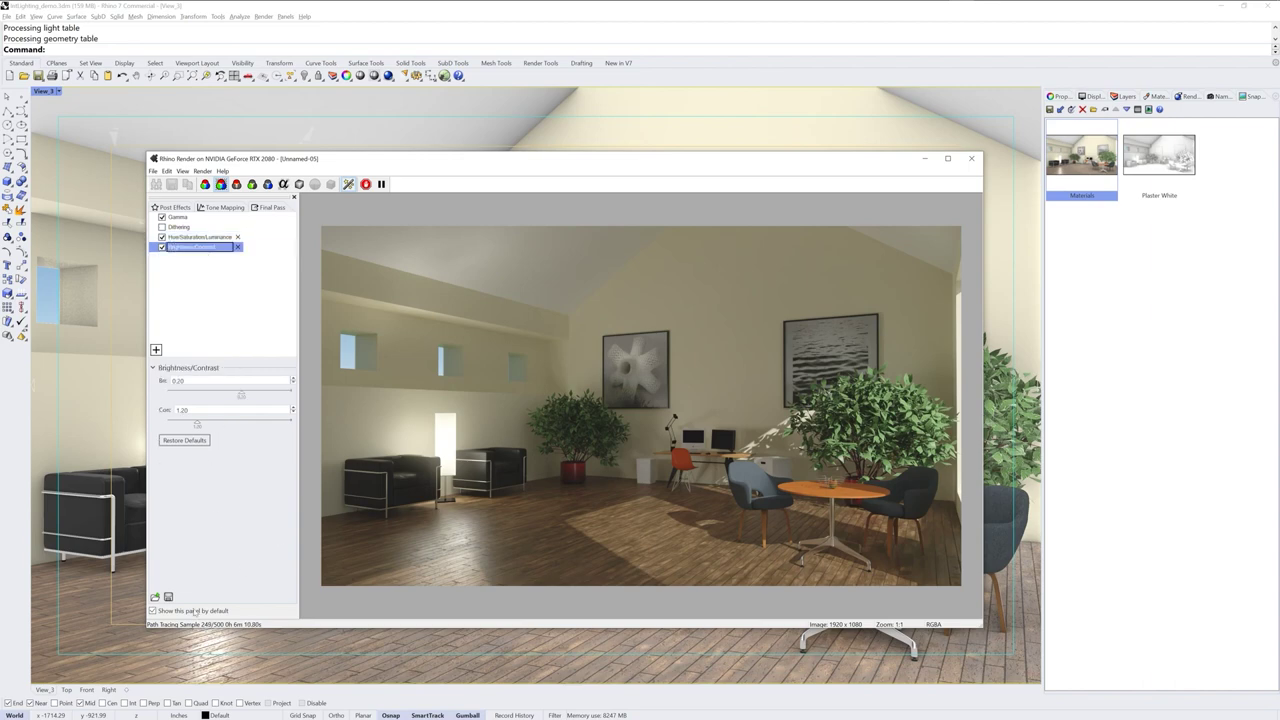
left_click(212, 237)
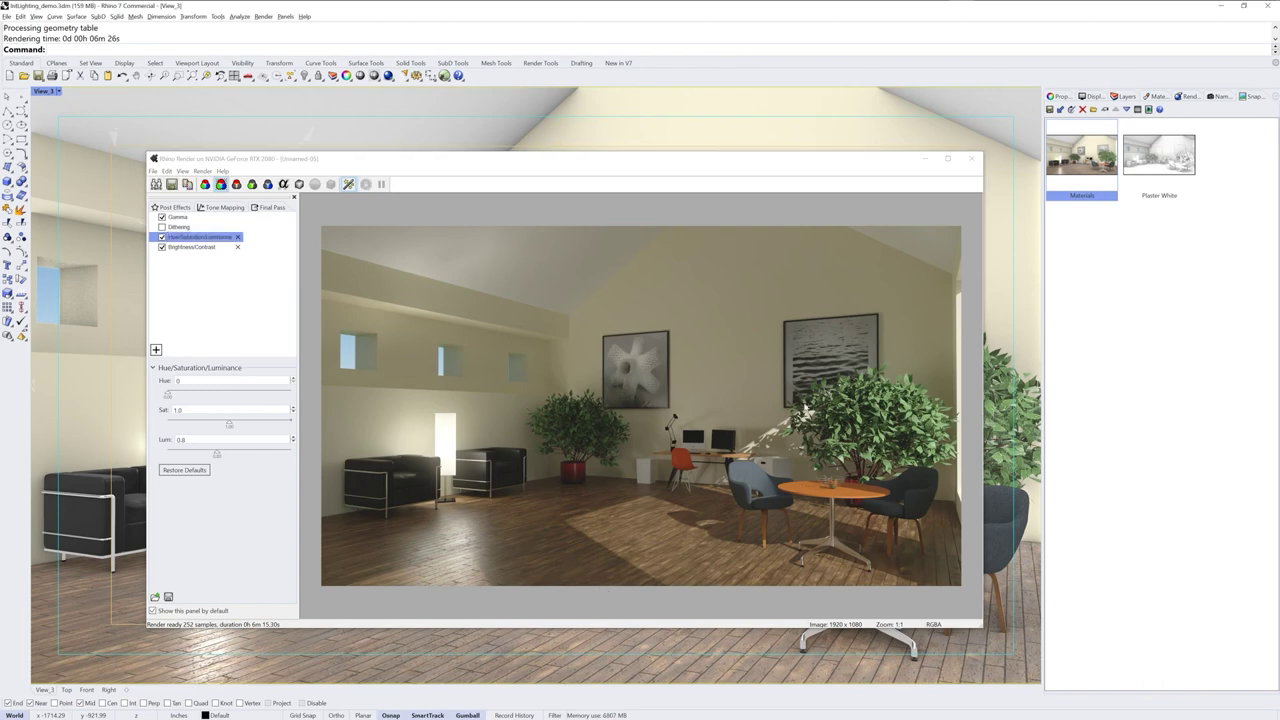
left_click(971, 158)
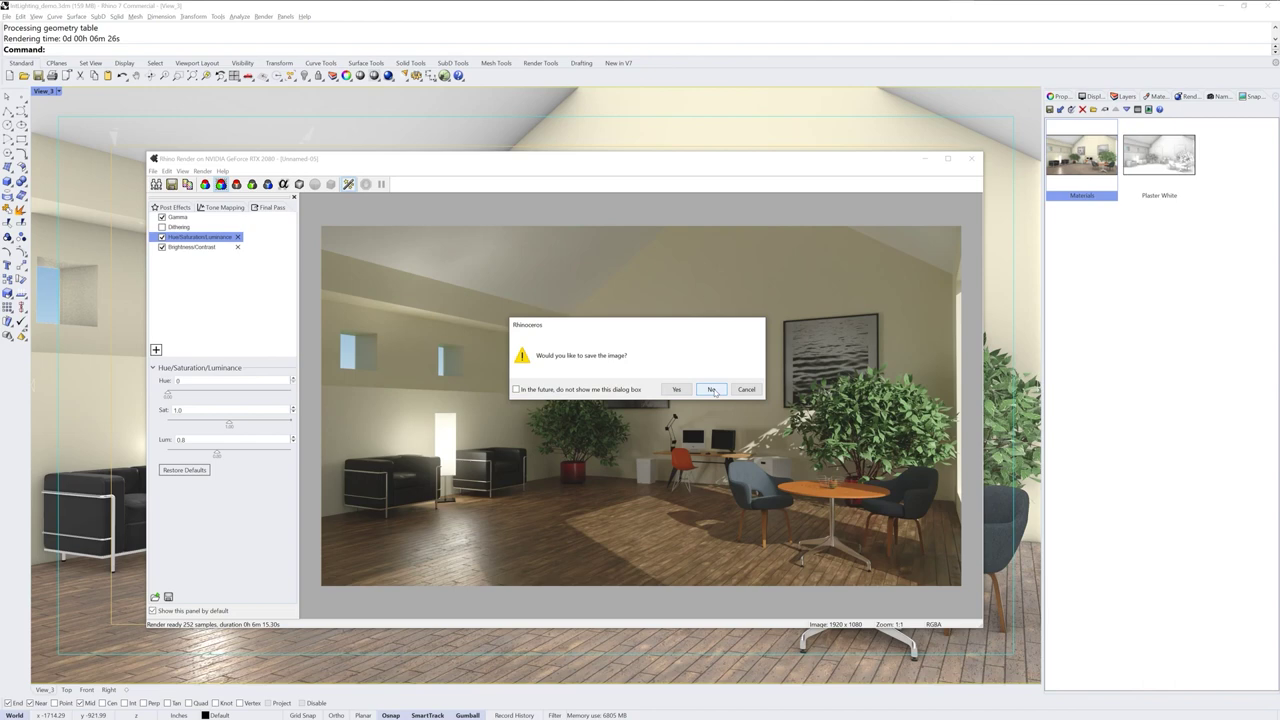
left_click(712, 390)
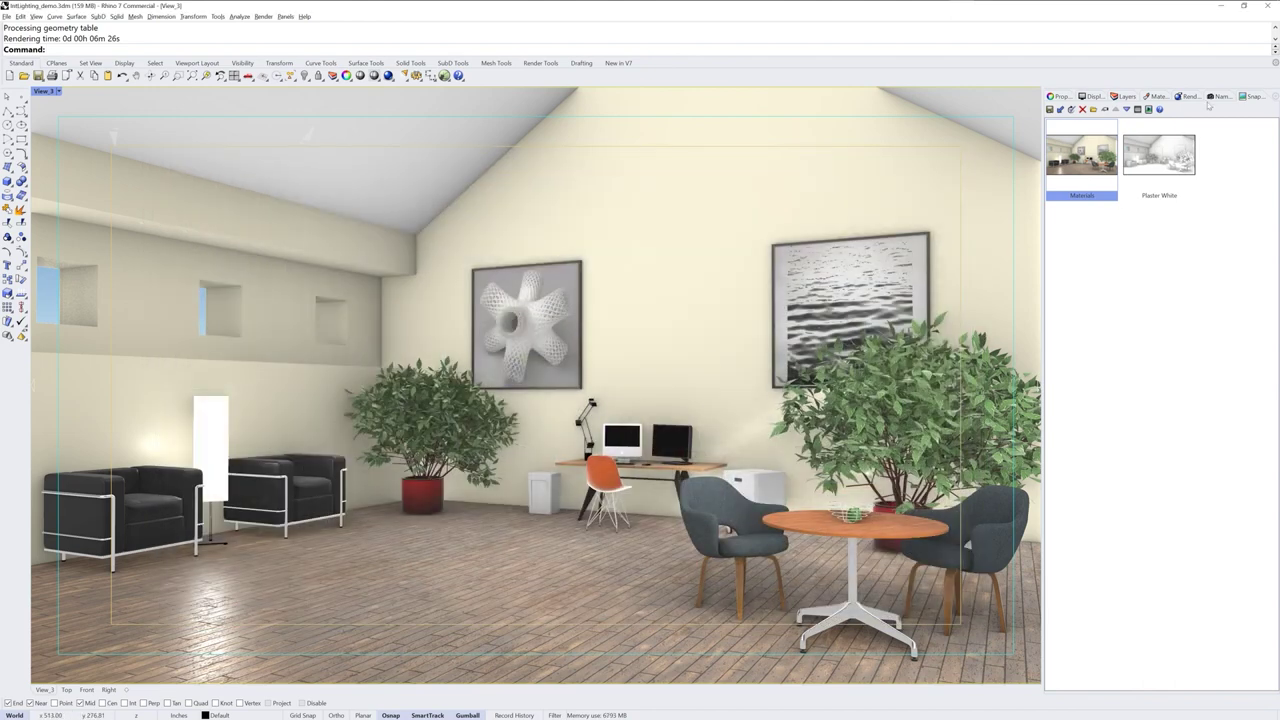
left_click(1216, 97)
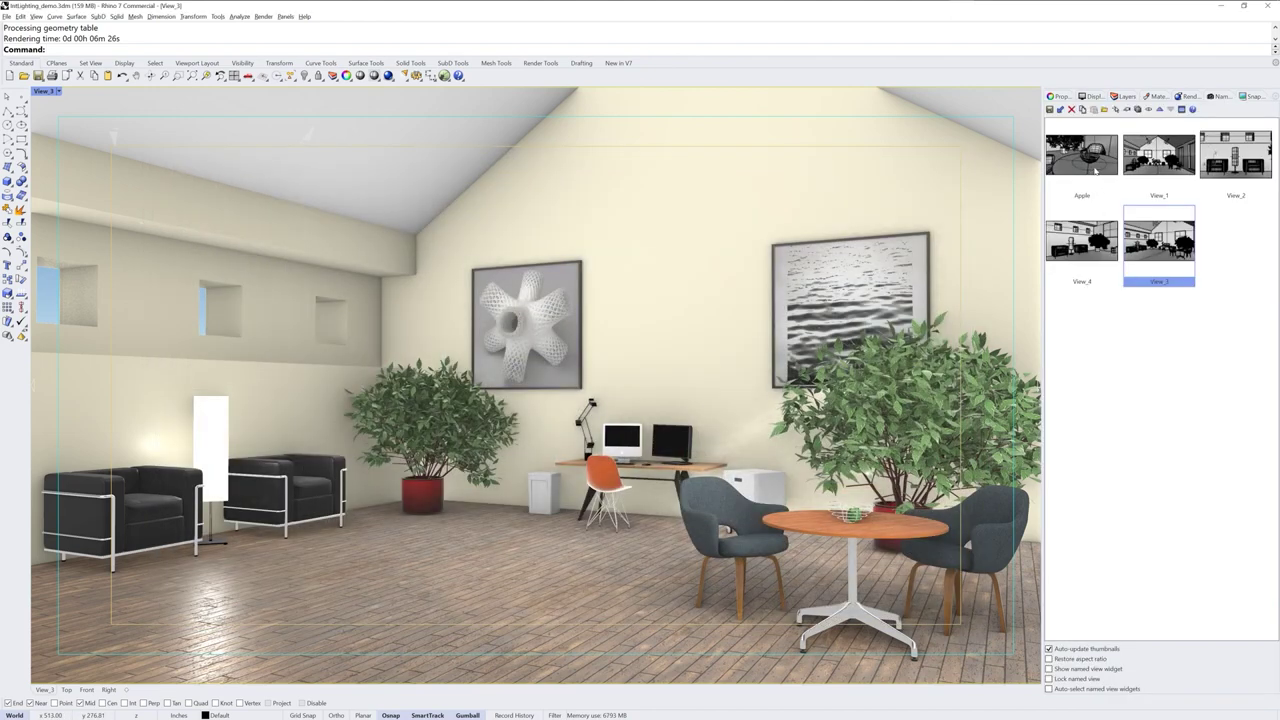
double_click(1095, 171)
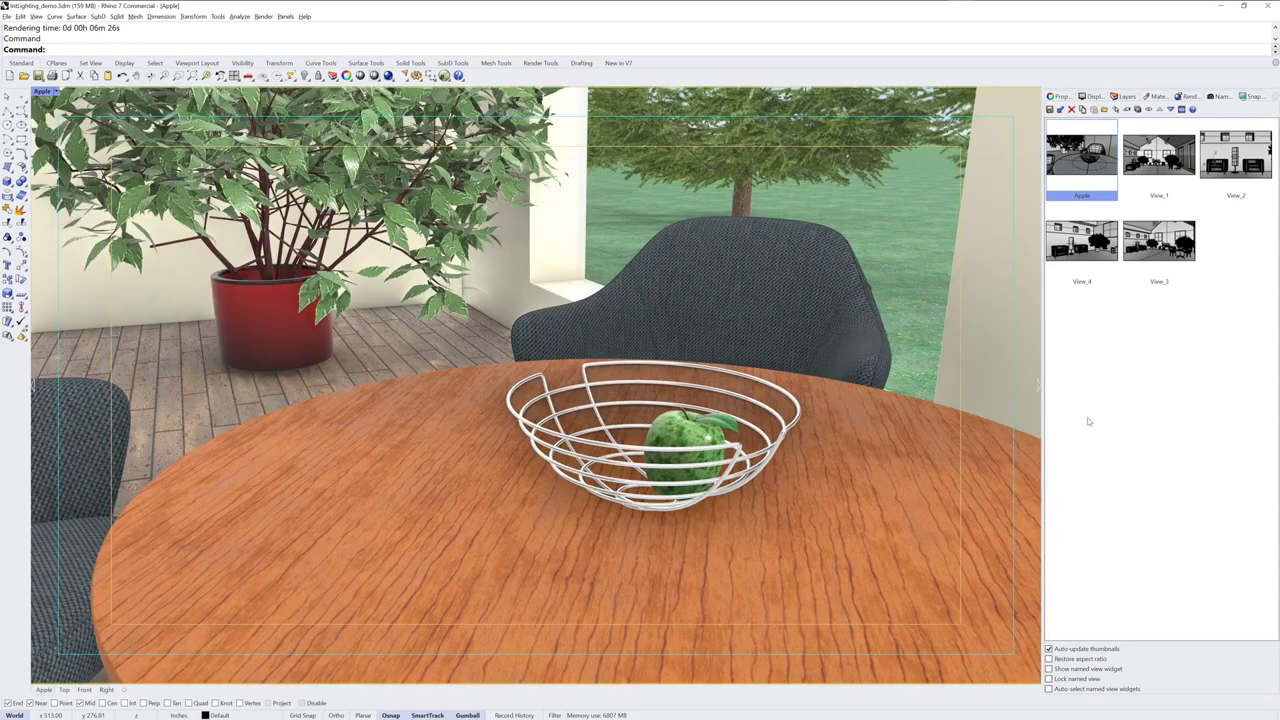
Render the Apple view with Rhino Render, with the render window near the top of the viewport.
left_click(388, 75)
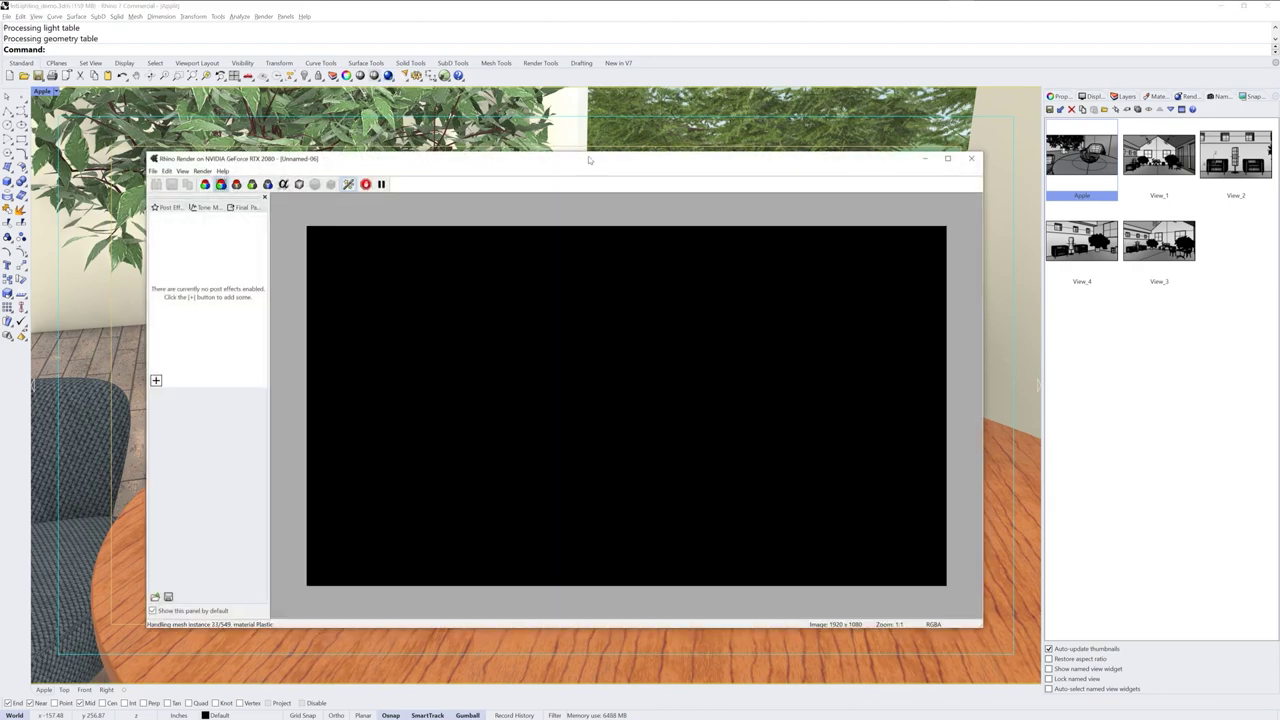
left_click_drag(589, 160, 621, 213)
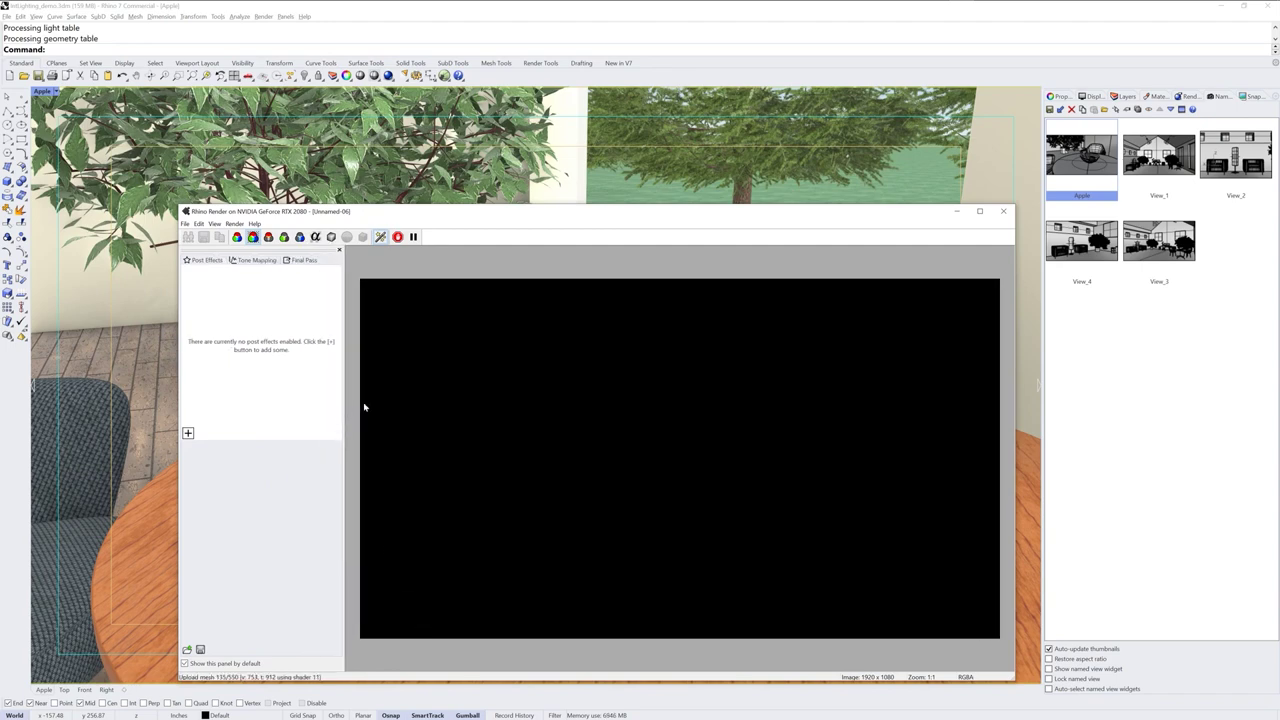
left_click_drag(520, 217, 506, 410)
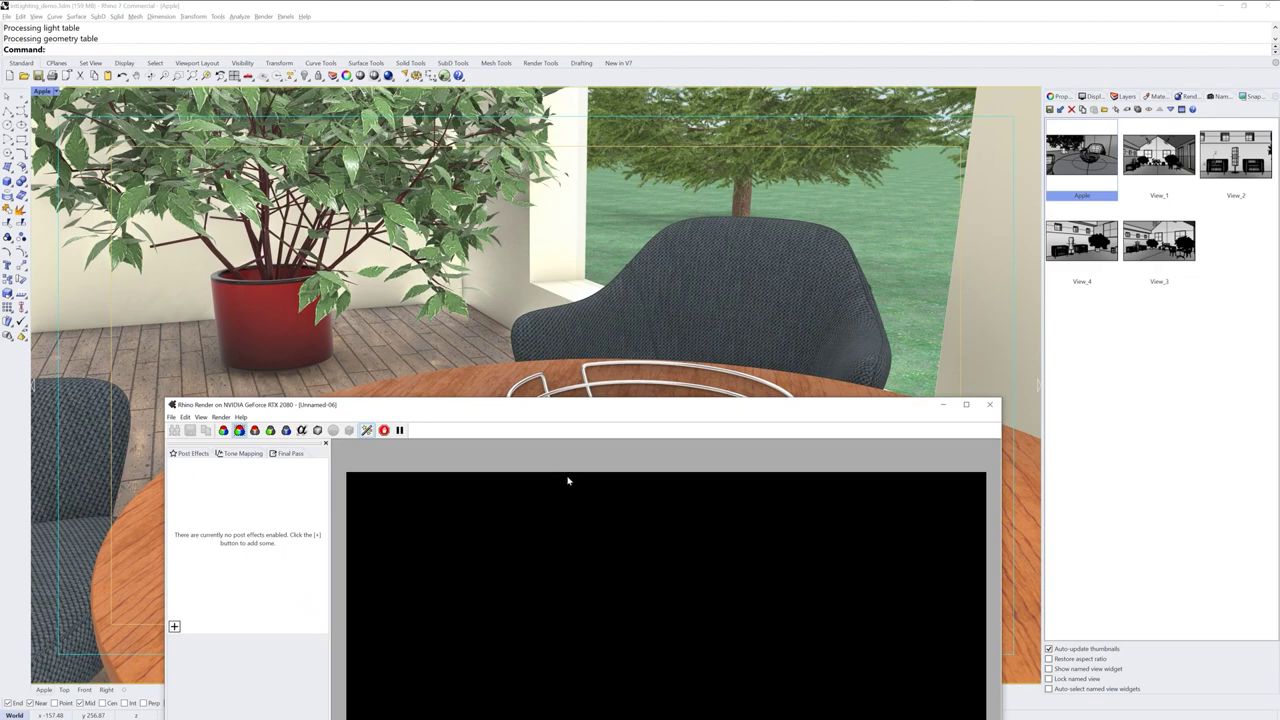
mouse_move(552, 407)
left_mouse_down()
mouse_move(556, 180)
mouse_move(560, 222)
mouse_move(562, 199)
left_mouse_up()
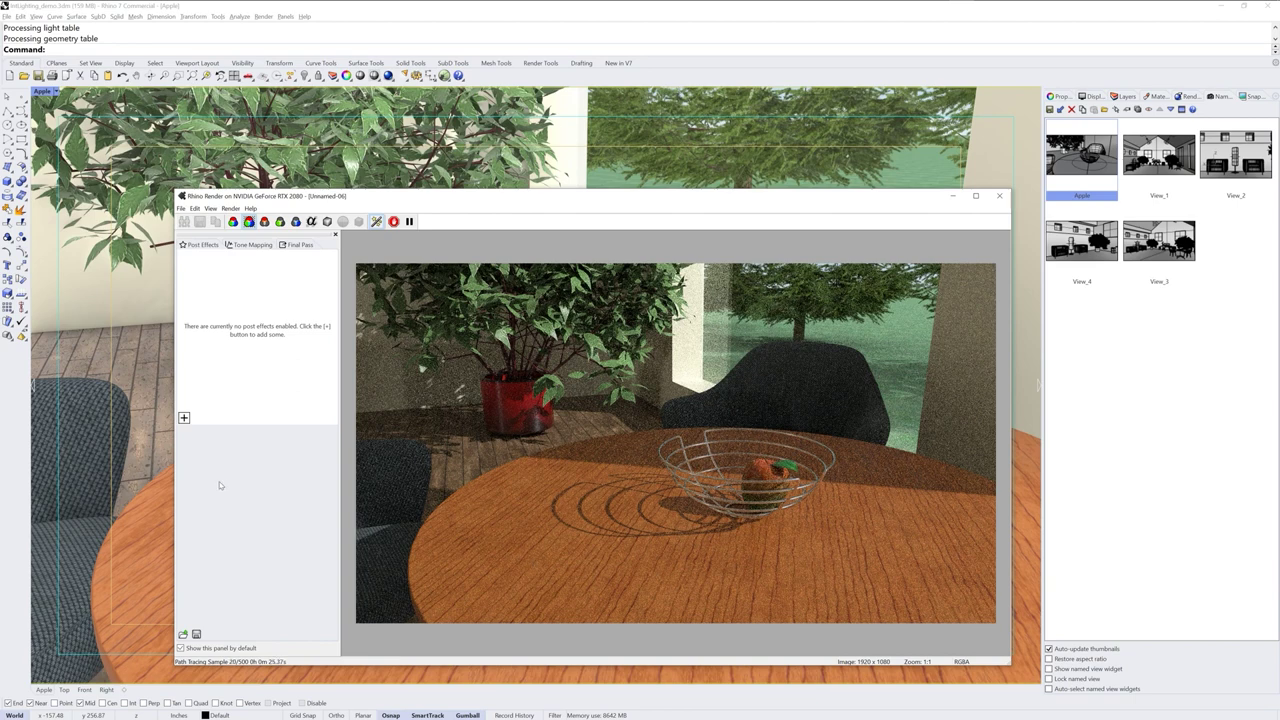
left_click(184, 417)
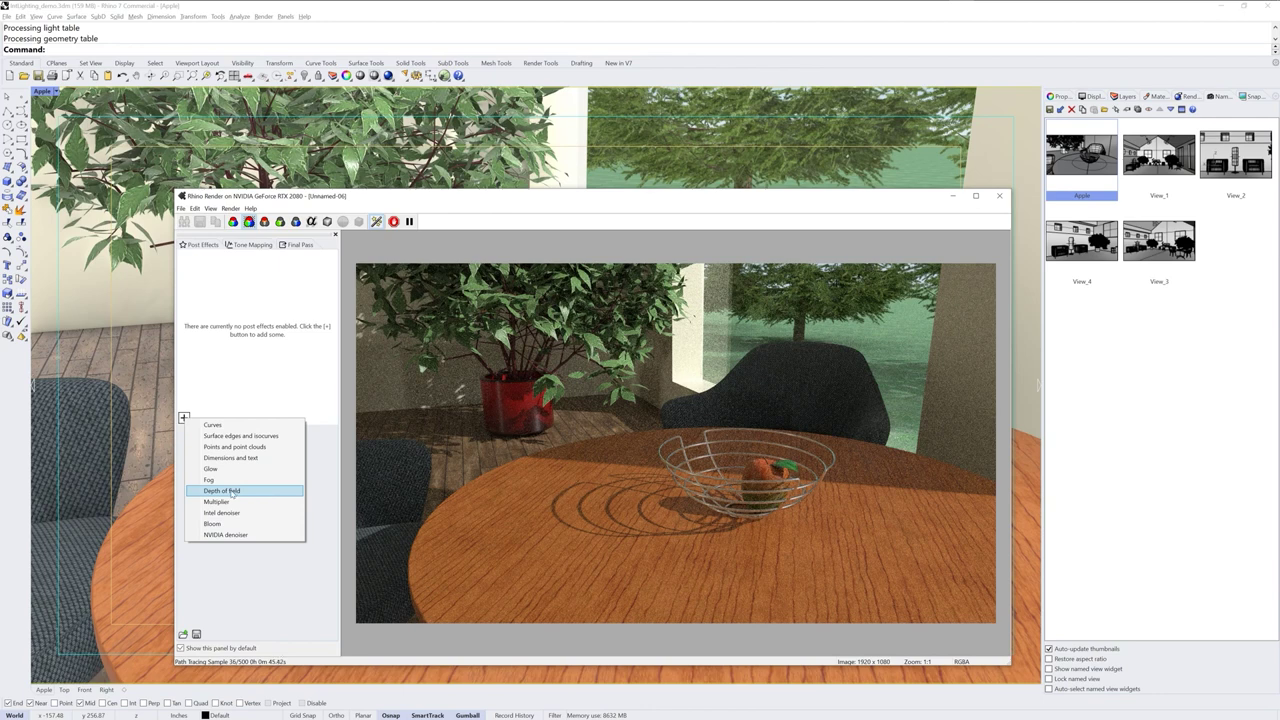
Add a Depth of field effect focused on the apple at focal distance 32.30.
left_click(233, 491)
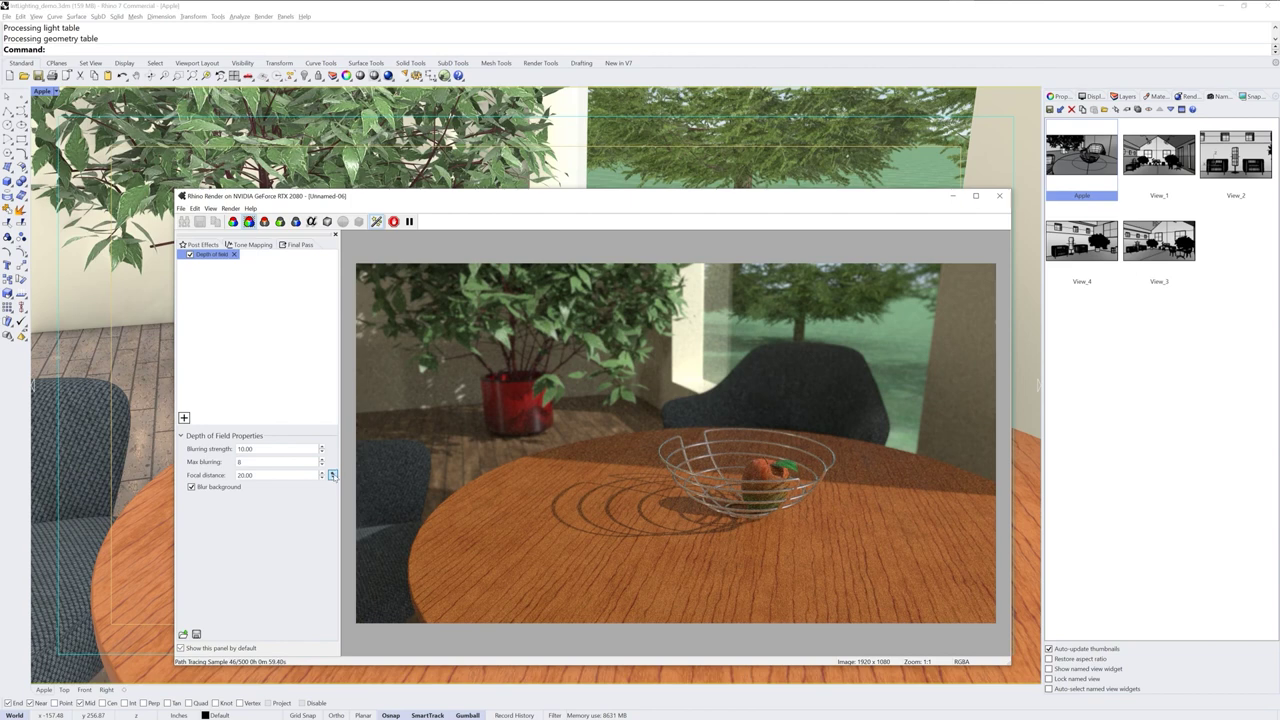
left_click(333, 476)
left_click(768, 482)
Set Depth of Field blurring strength to 20 and maximum blurring to 15.
double_click(245, 449)
key("Tab")
key("shift+Tab")
type("15")
key("Return")
key("Tab")
type("12")
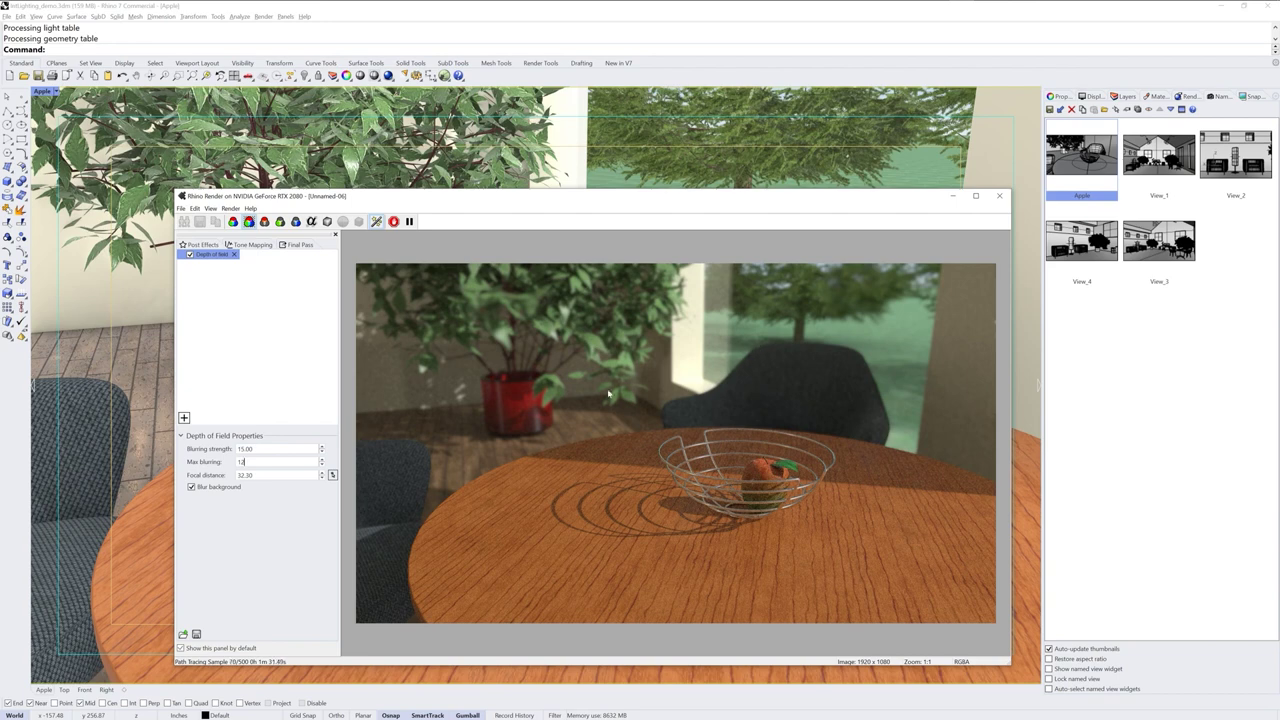
double_click(240, 462)
type("150")
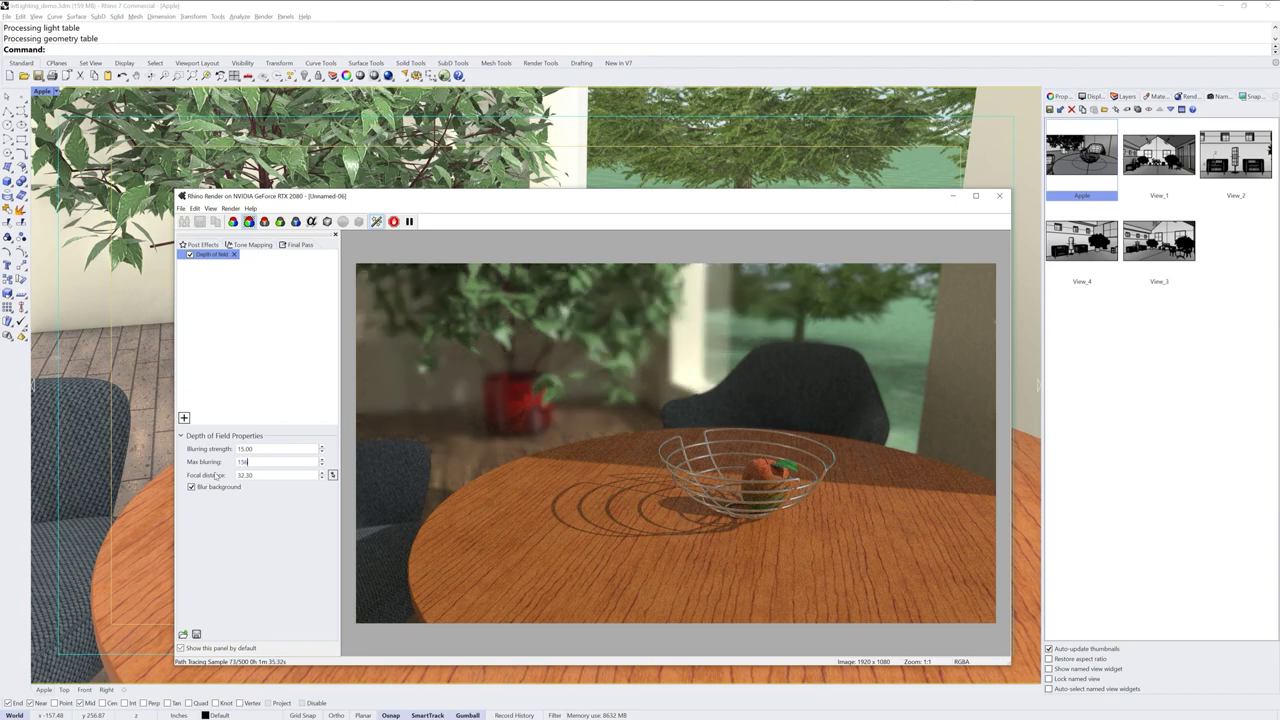
double_click(274, 450)
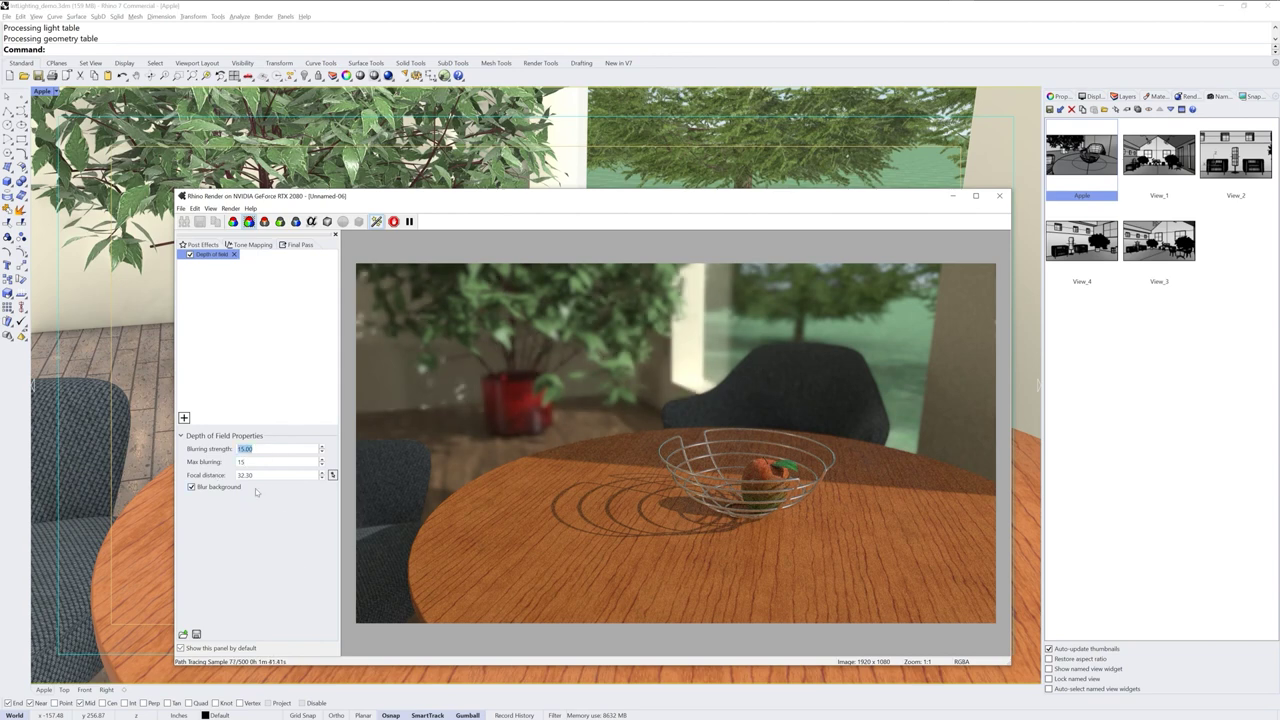
type("20")
key("Tab")
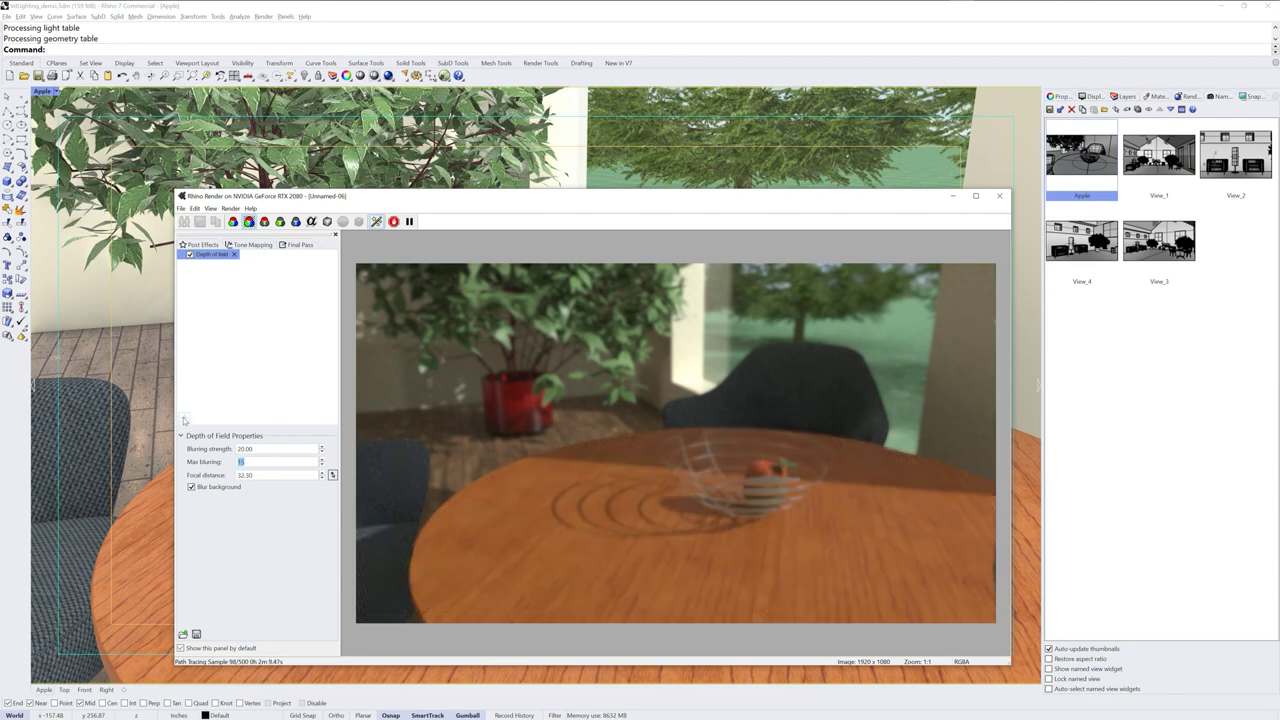
Add and enable the Intel denoiser, ordered ahead of Depth of field.
left_click(184, 417)
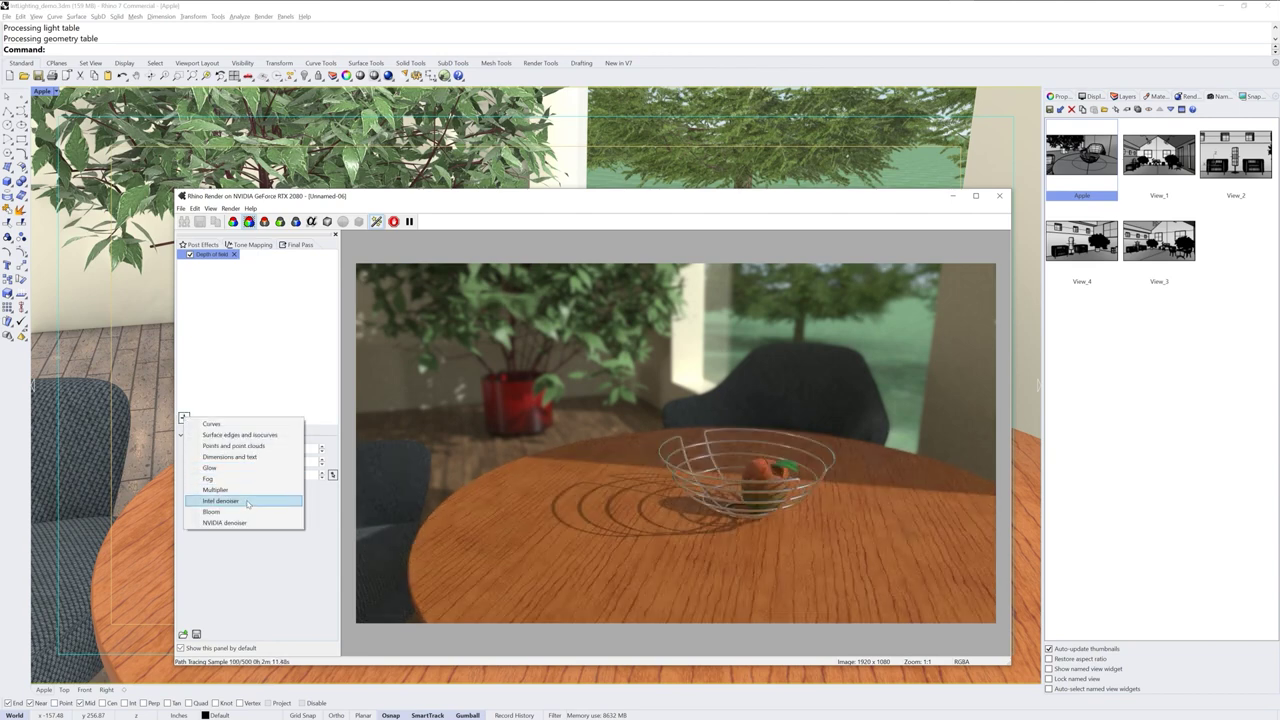
left_click(247, 501)
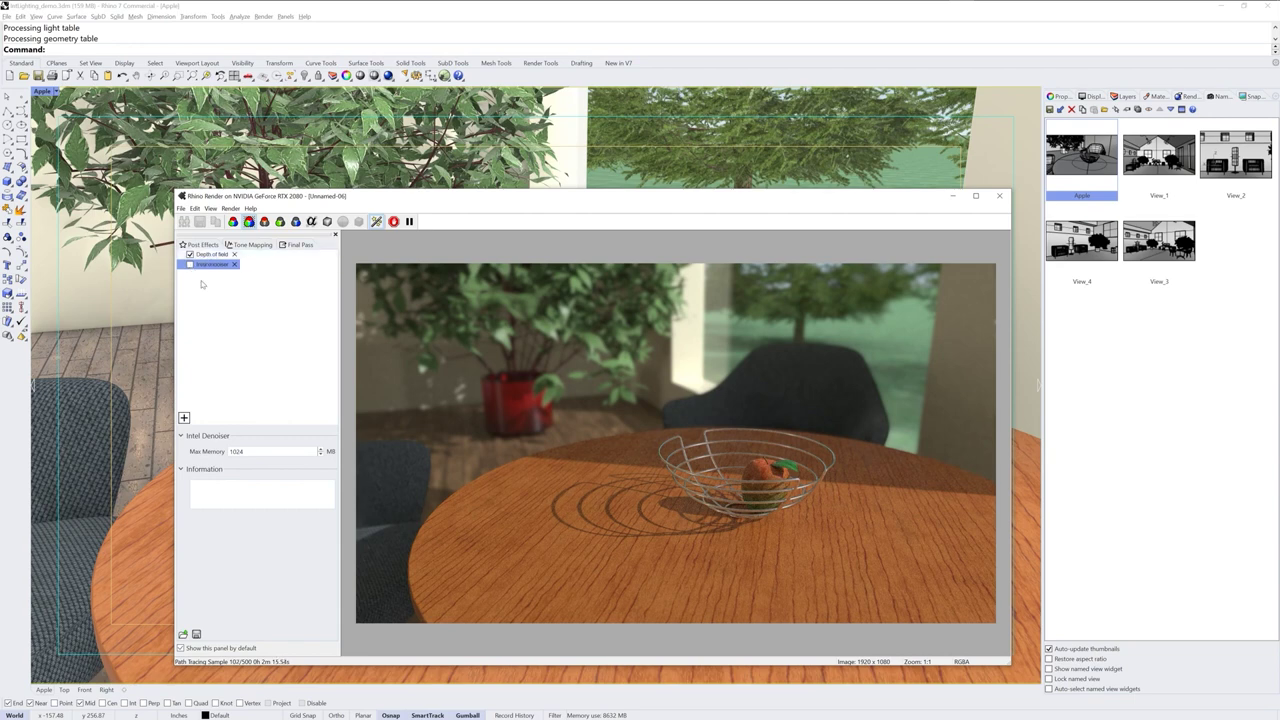
left_click(212, 255)
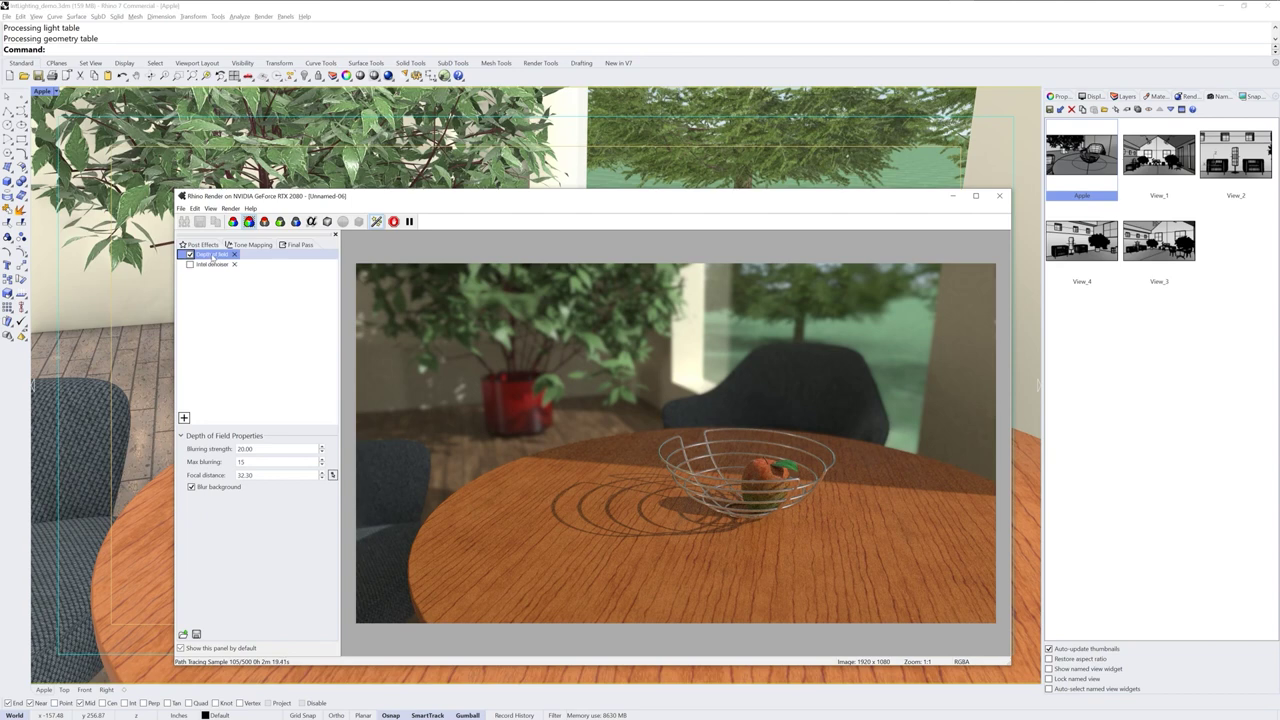
left_click_drag(212, 256, 216, 276)
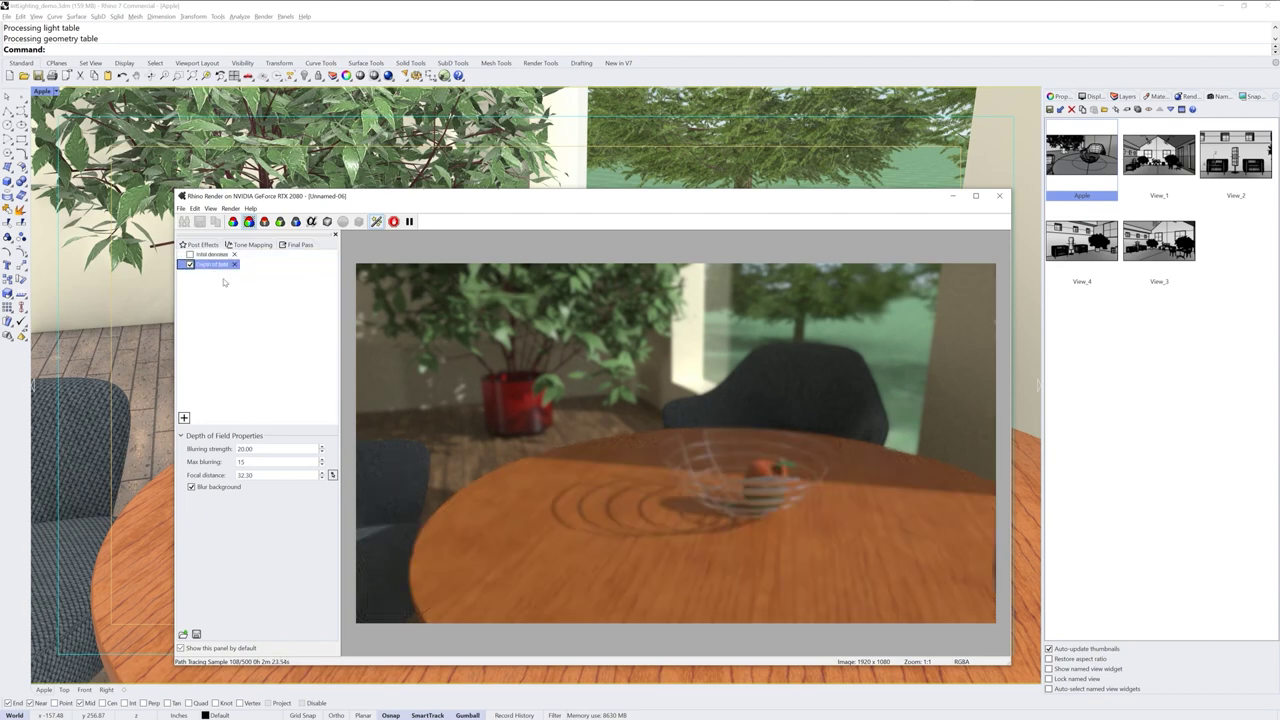
left_click(190, 255)
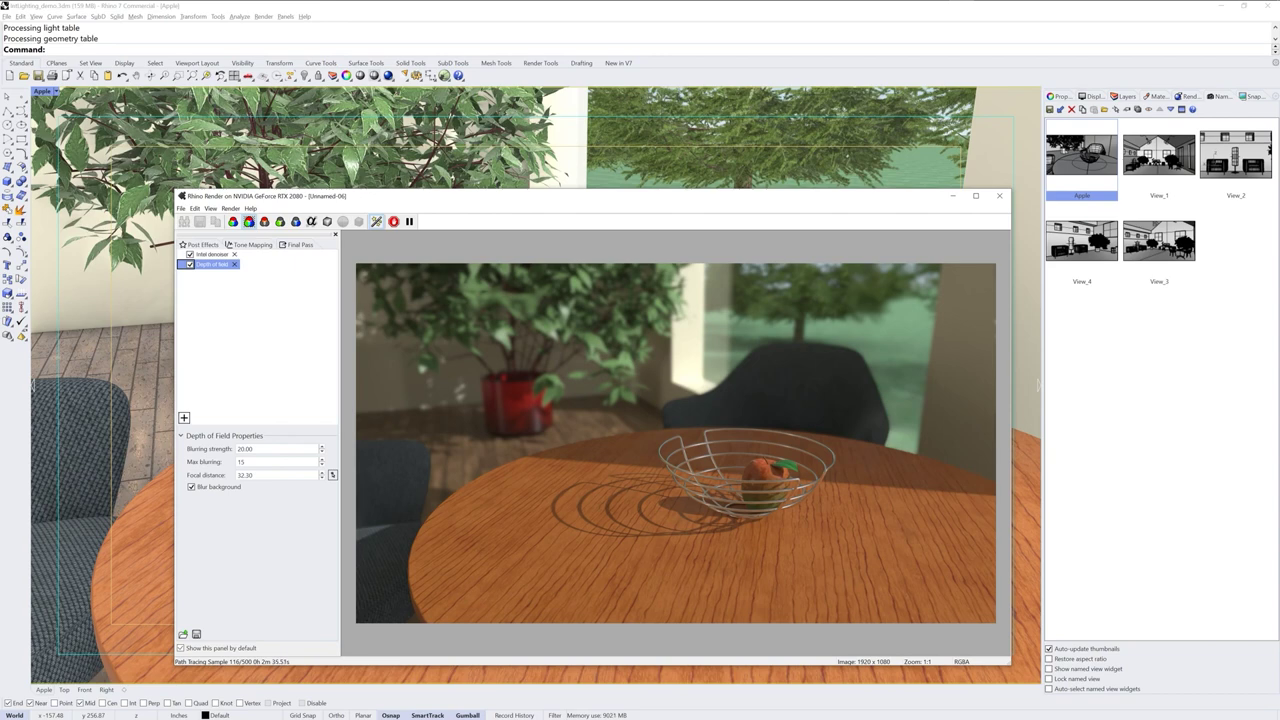
left_click(254, 246)
Switch the render's tone mapping method to Filmic.
left_click(252, 271)
left_click(252, 315)
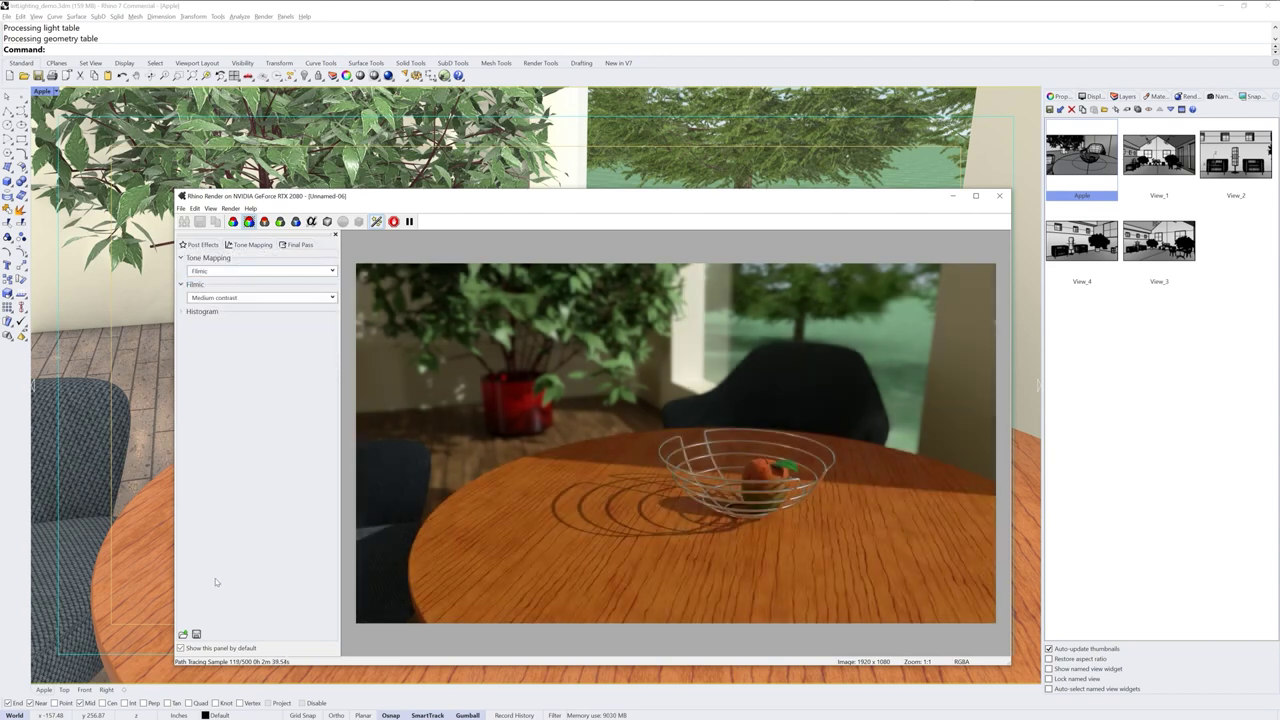
left_click(300, 246)
Add an enabled final-pass Brightness/Contrast with brightness 0.20 and contrast 1.20.
left_click(184, 386)
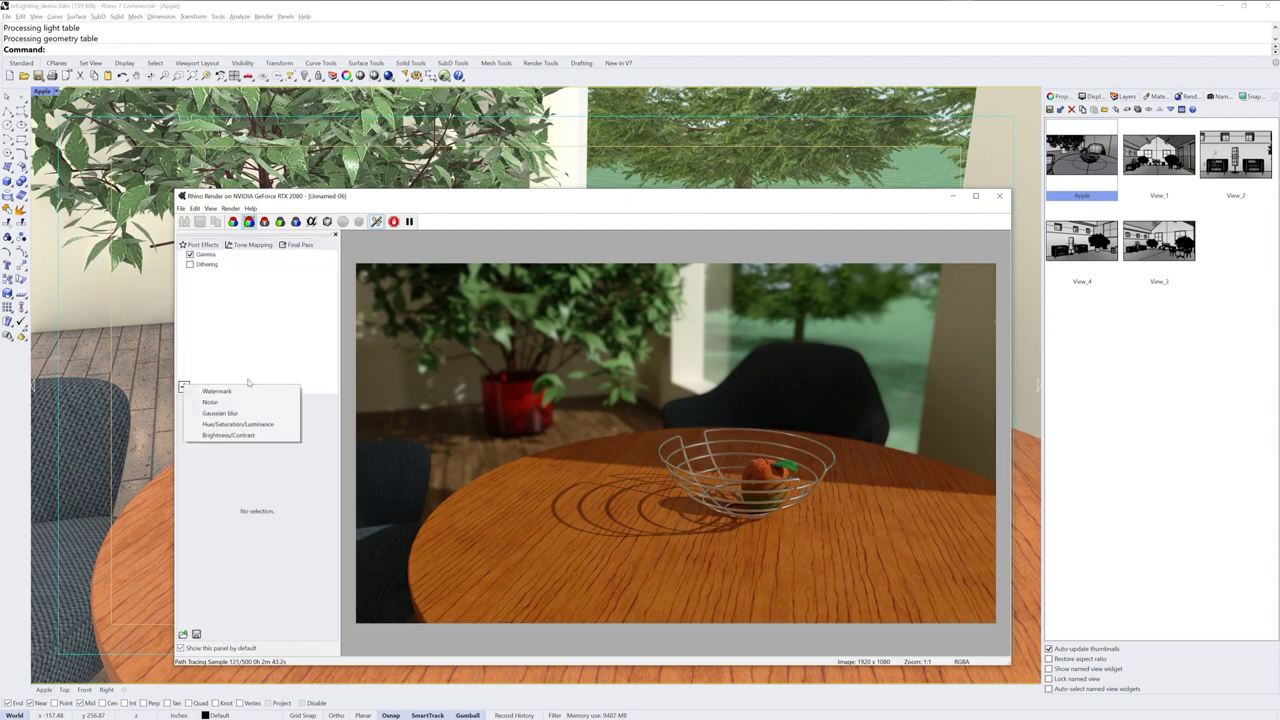
left_click(268, 435)
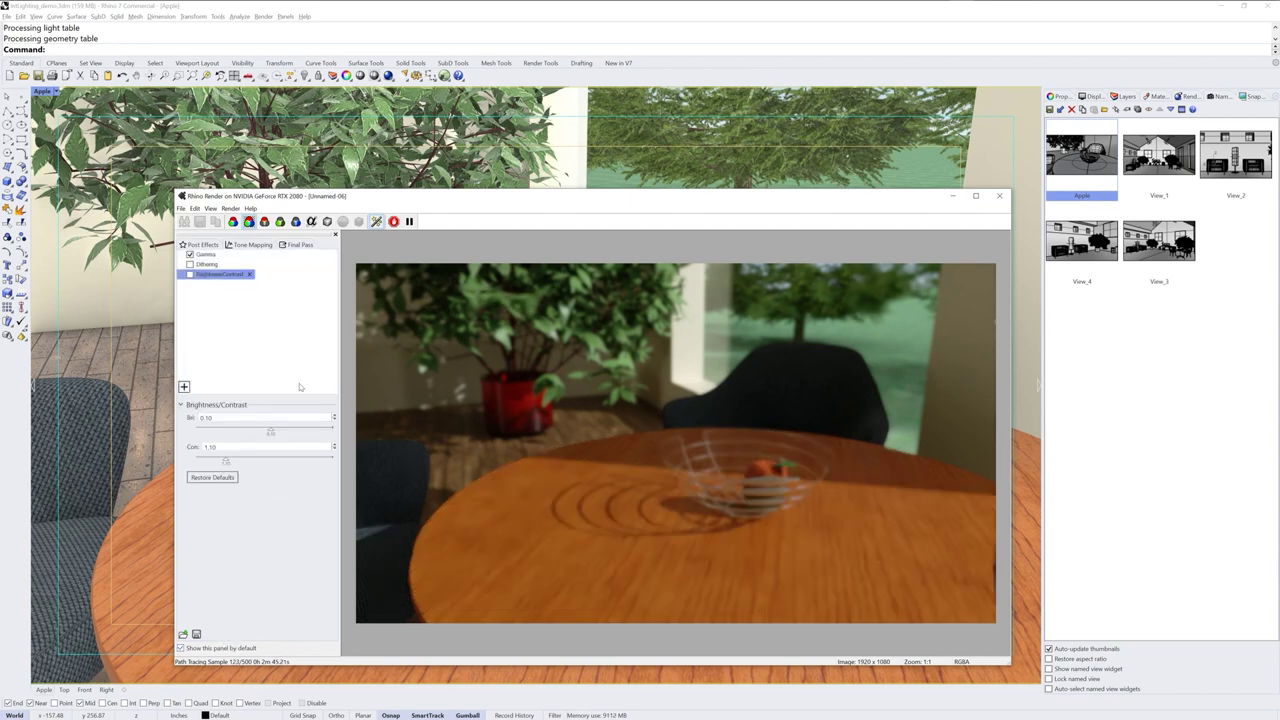
left_click(190, 274)
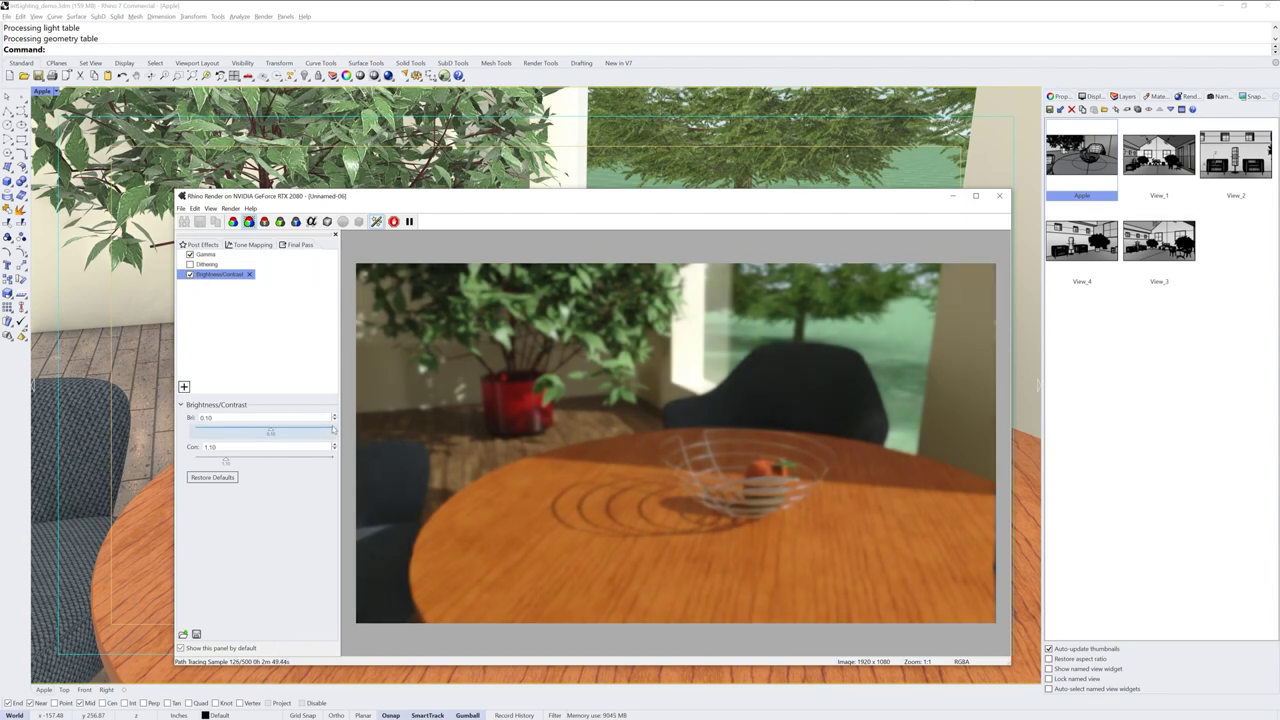
left_click(334, 418)
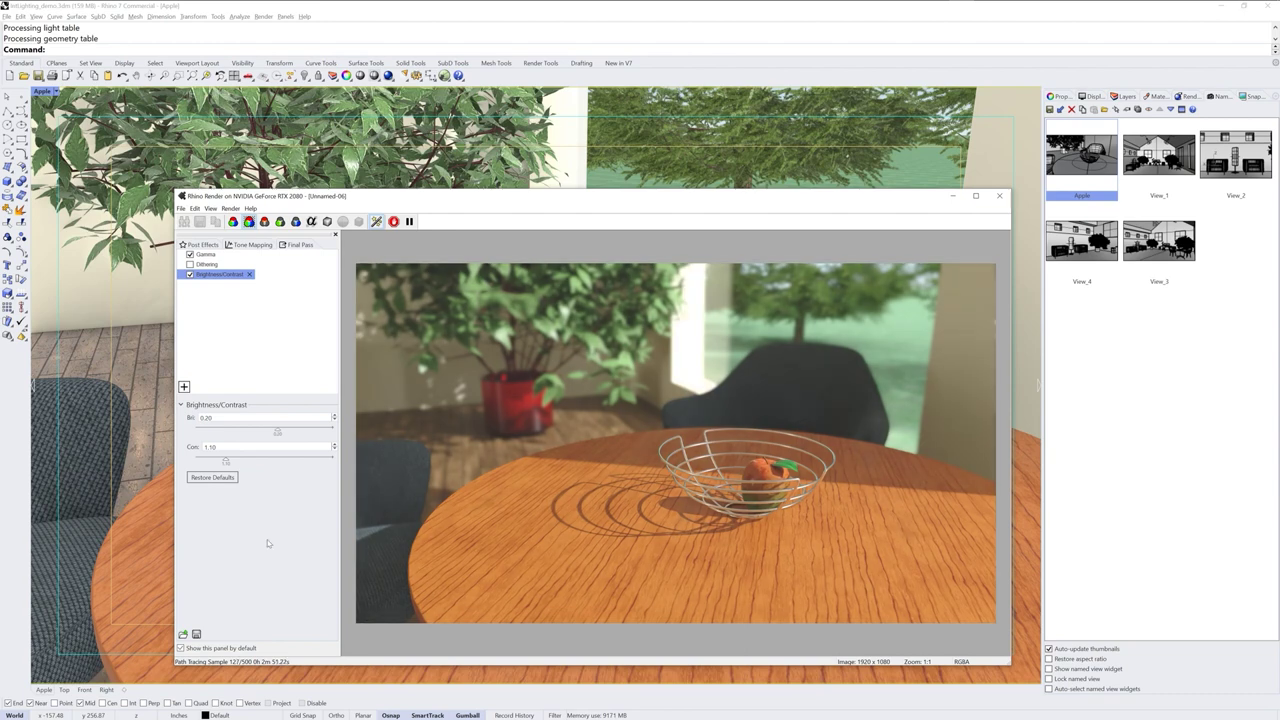
left_click(334, 444)
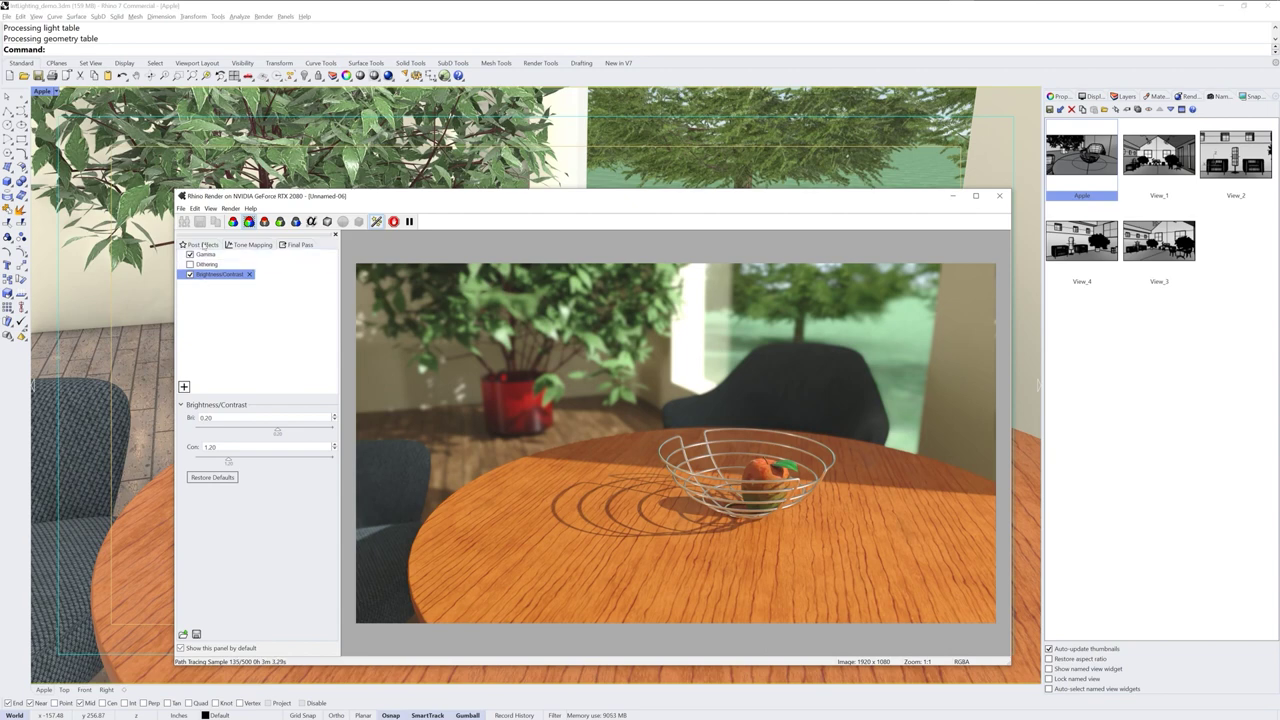
scroll(206, 257, "up", 3)
left_click(184, 418)
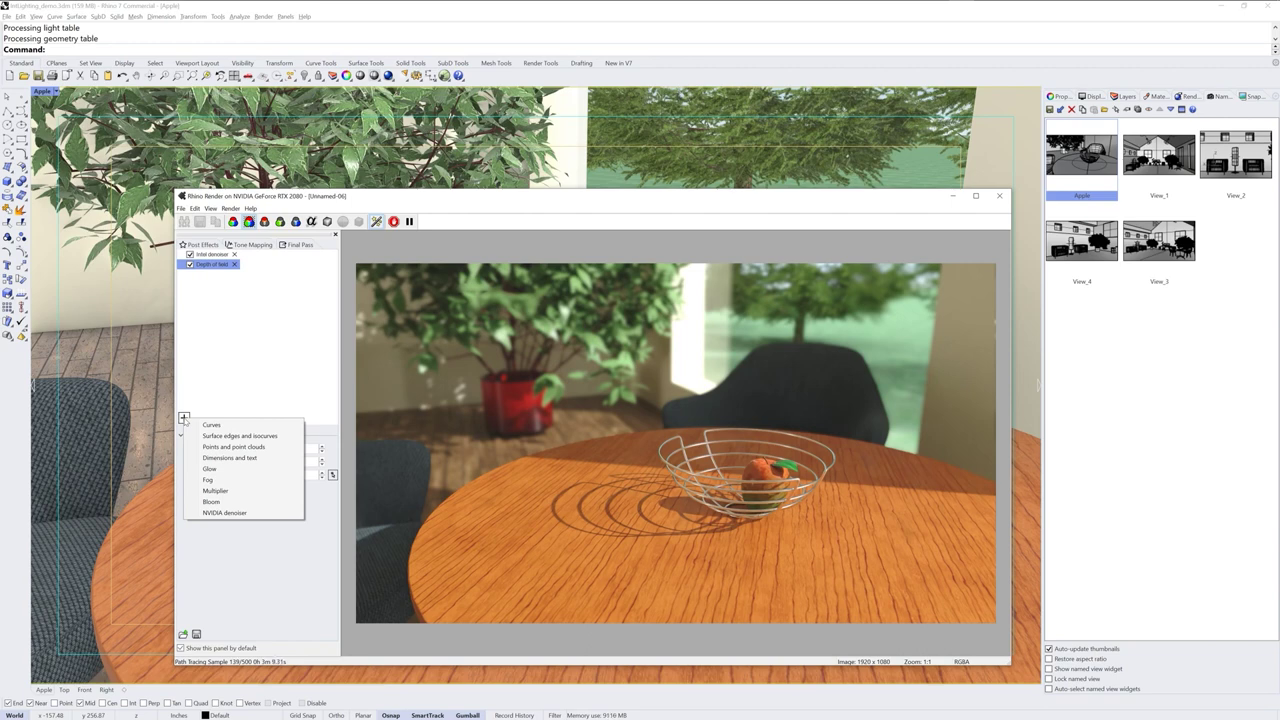
Dismiss the post-effects add list without adding an effect.
left_click(250, 350)
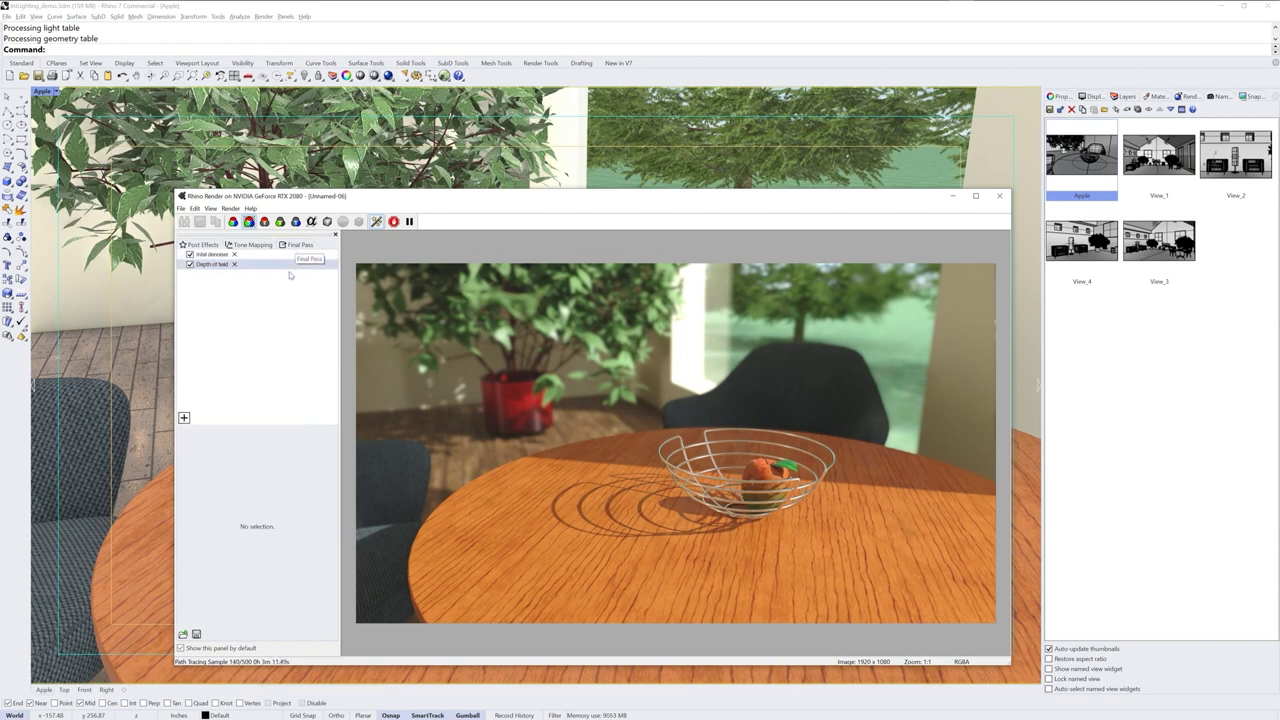